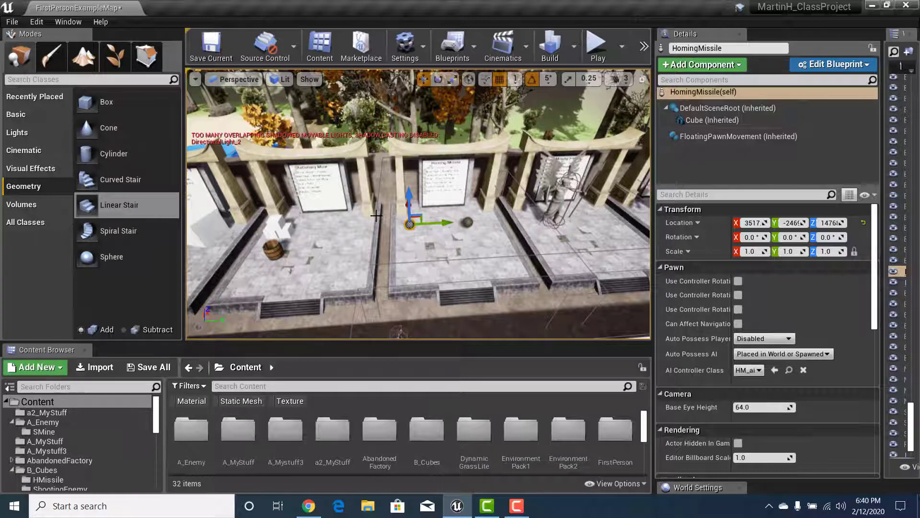
# Step: Show the navigation mesh overlay around the Homing Missile exhibit
pyautogui.click(377, 215)
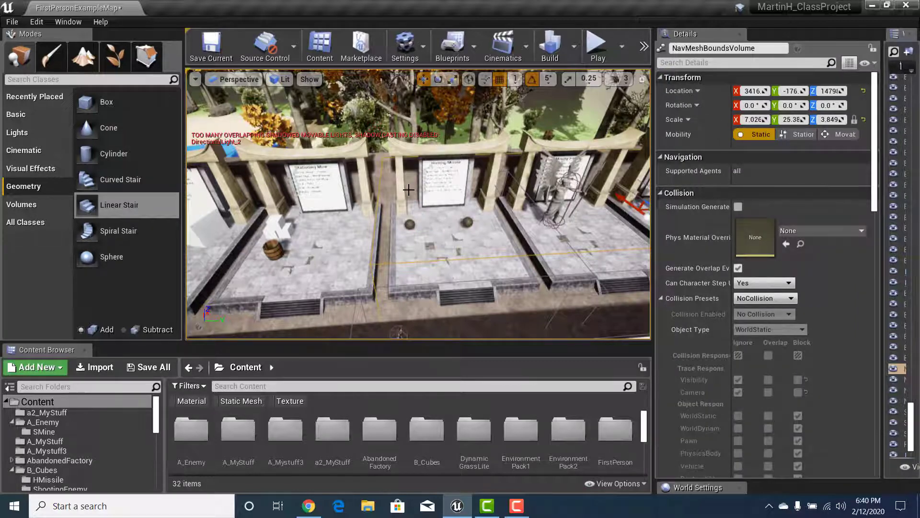
pyautogui.press('p')
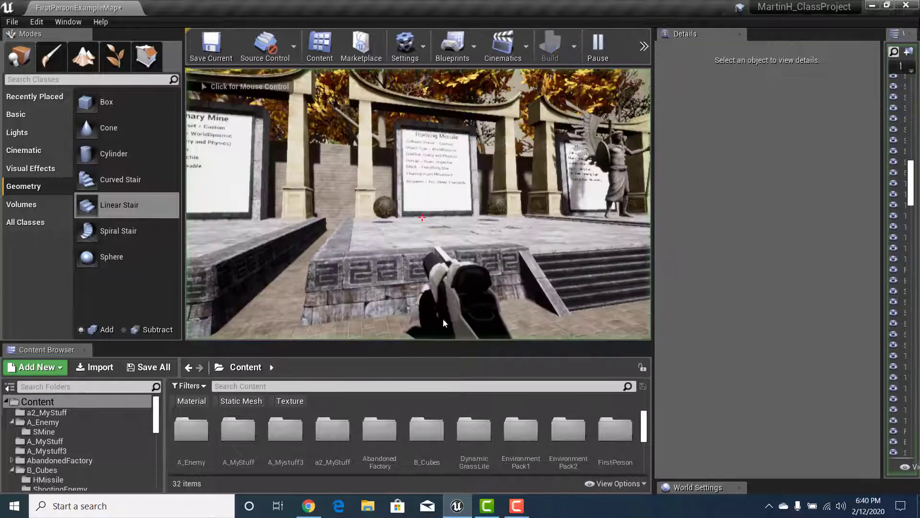
# Step: Play-test the level by approaching the Homing Missile exhibit and shooting at its missiles, and end the session
pyautogui.click(443, 321)
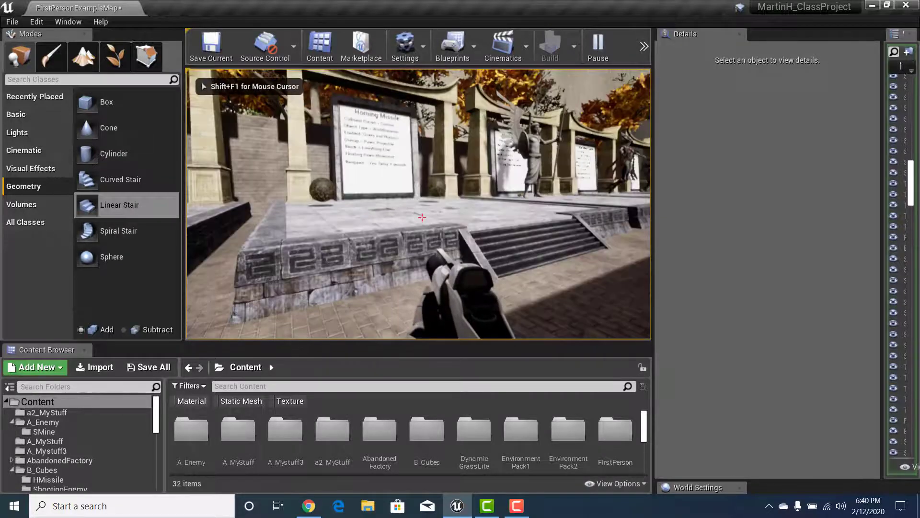
pyautogui.press('w')
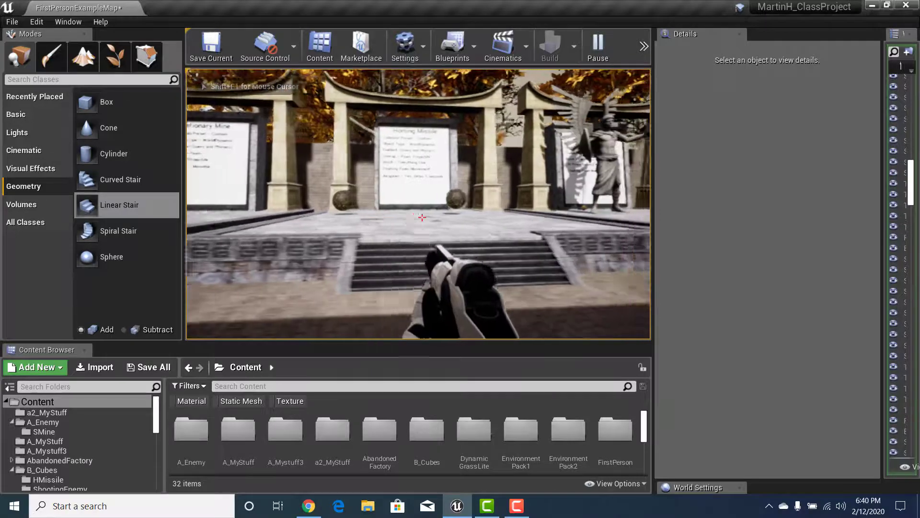
pyautogui.press('s')
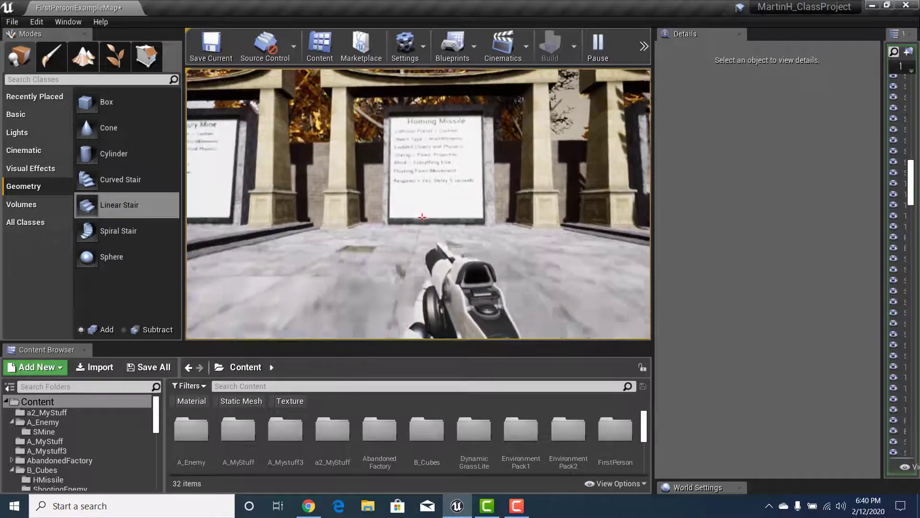
pyautogui.press('w')
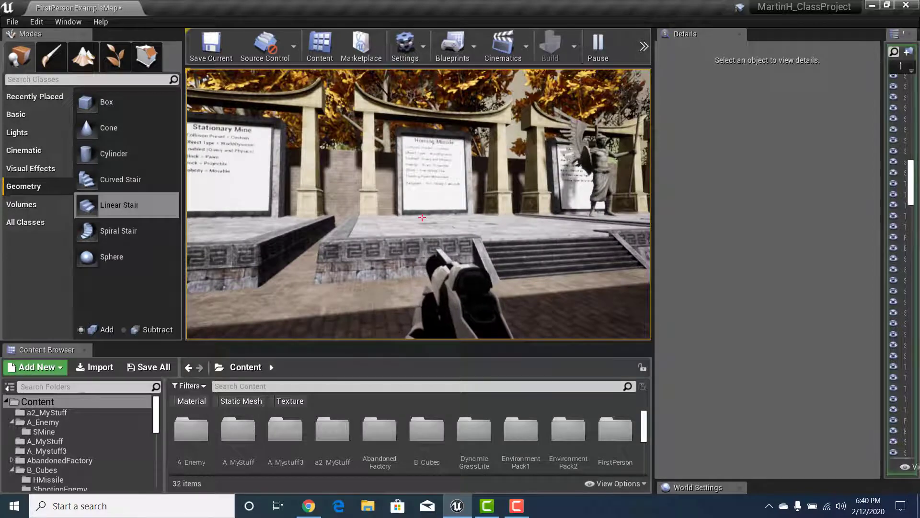
pyautogui.press('d')
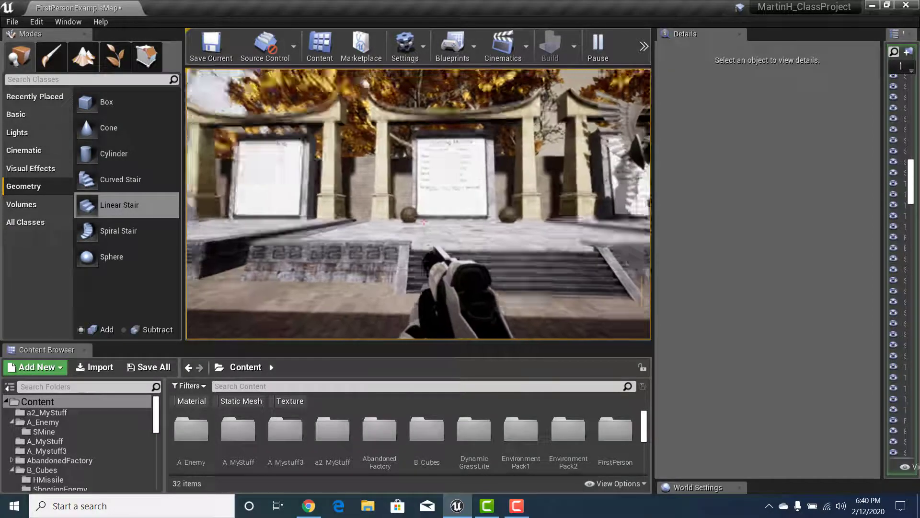
pyautogui.click(422, 217)
pyautogui.press('w')
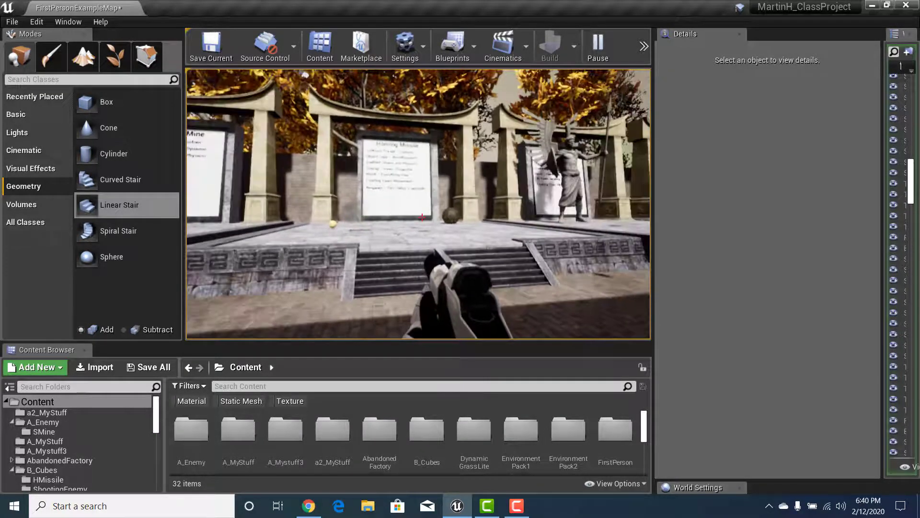
pyautogui.press('w')
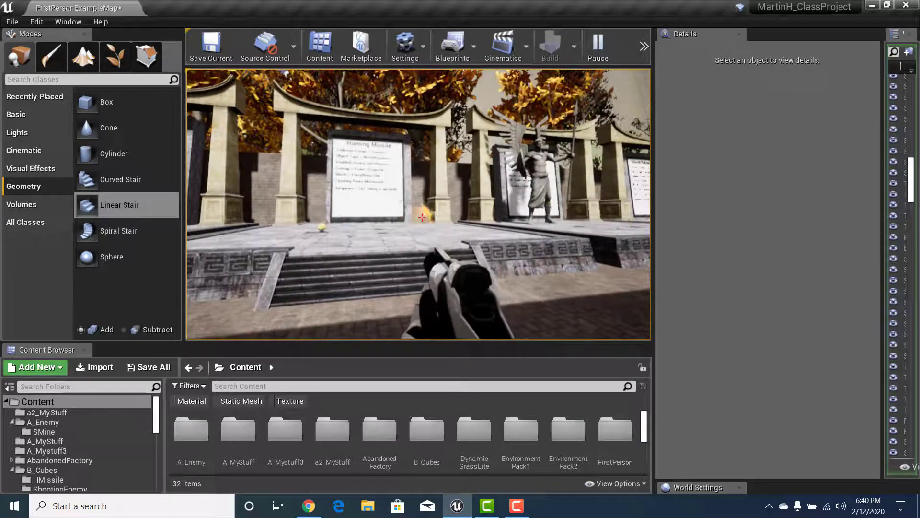
pyautogui.press('Escape')
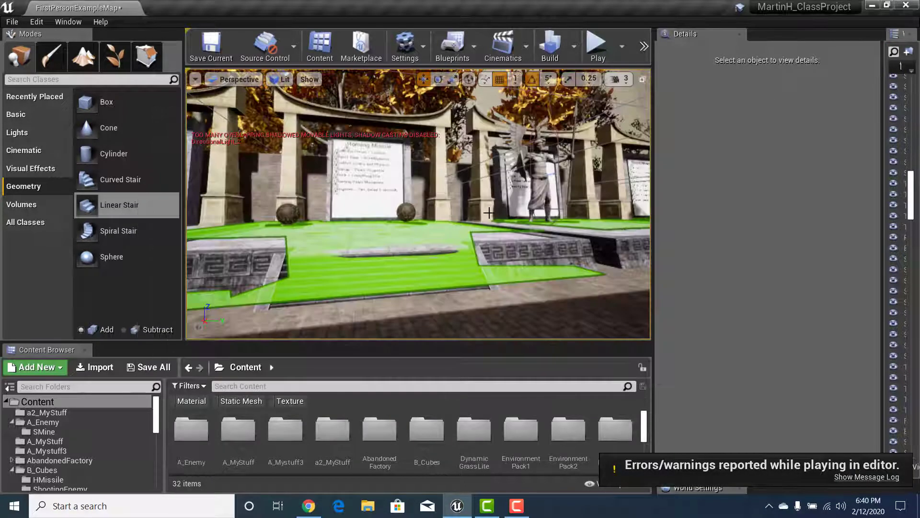
pyautogui.moveTo(489, 212)
pyautogui.mouseDown(button='right')
pyautogui.moveTo(489, 287)
pyautogui.moveTo(490, 228)
pyautogui.moveTo(501, 225)
pyautogui.mouseUp(button='right')
pyautogui.press('s')
pyautogui.press('w')
pyautogui.press('s')
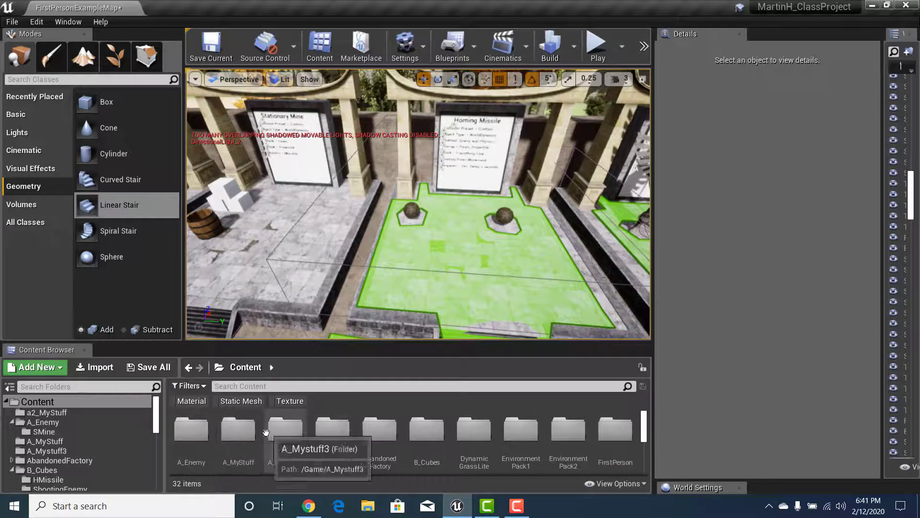
# Step: Create a new folder named HMissile inside the A_Enemy folder
pyautogui.doubleClick(194, 431)
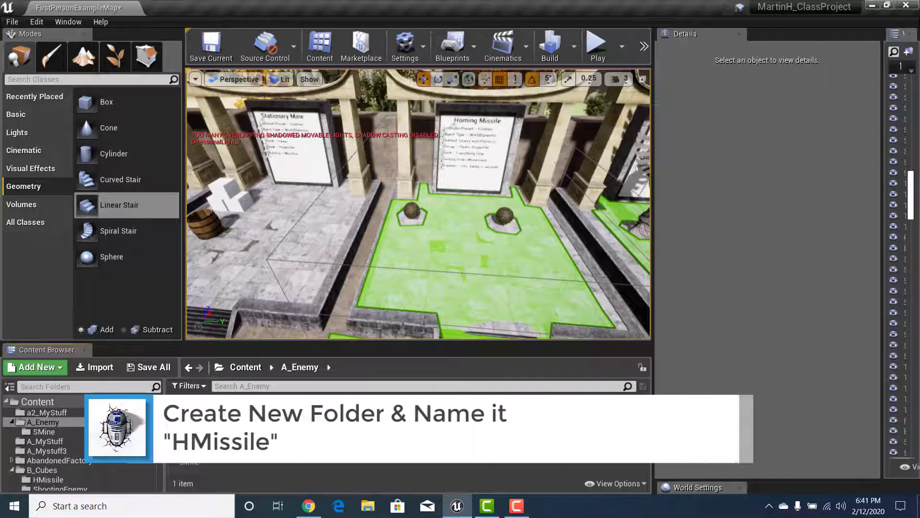
pyautogui.rightClick(293, 397)
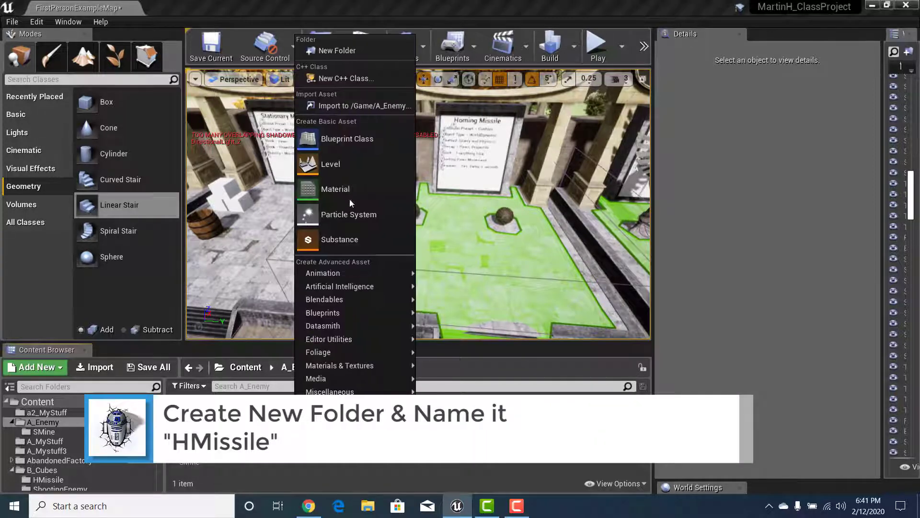
pyautogui.click(366, 48)
pyautogui.press('BackSpace')
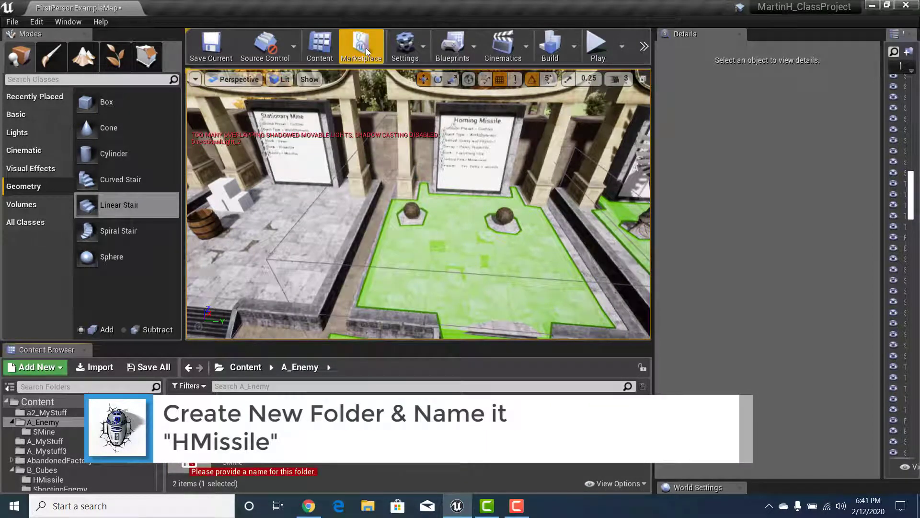
pyautogui.write('HMissile')
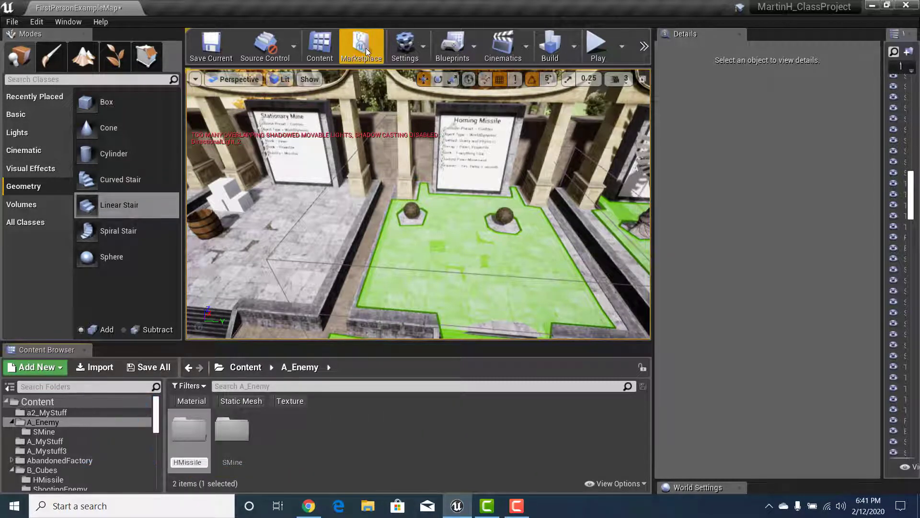
pyautogui.press('Return')
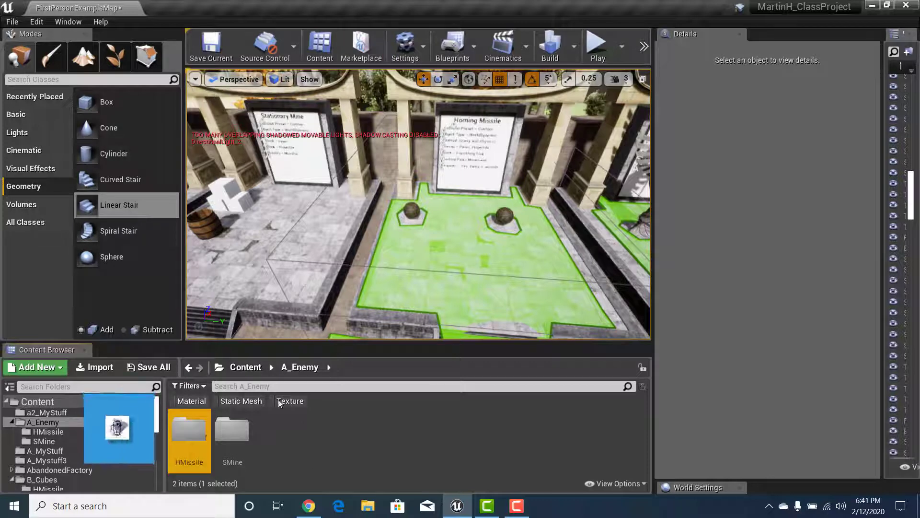
# Step: Duplicate the BMine blueprint in the SMine folder and name the copy HMissile
pyautogui.doubleClick(249, 423)
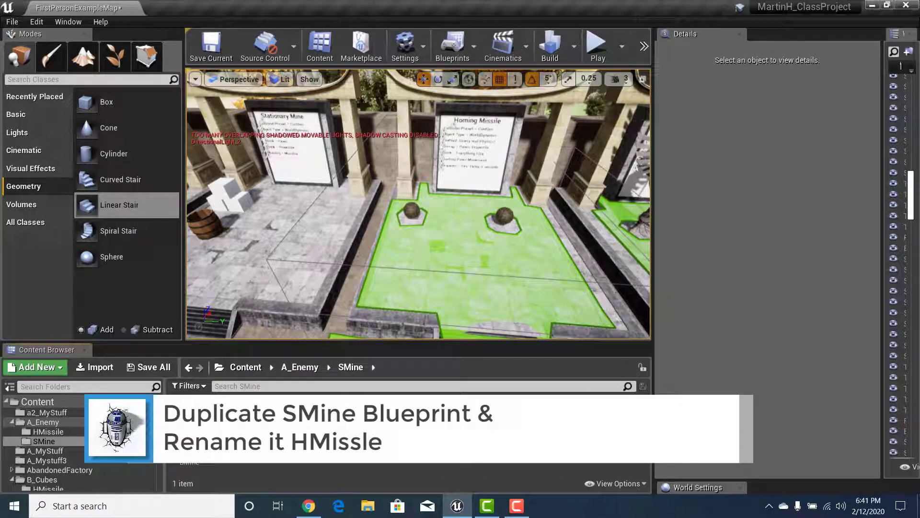
pyautogui.click(188, 432)
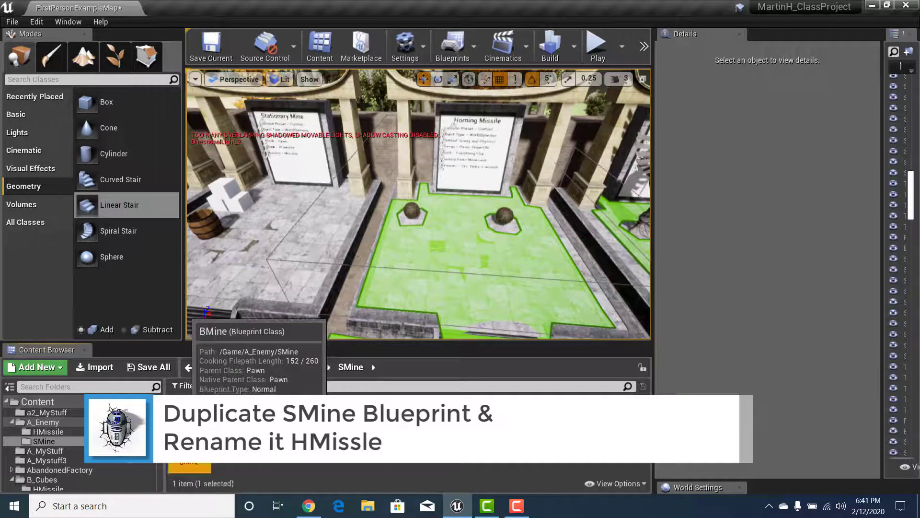
pyautogui.rightClick(188, 431)
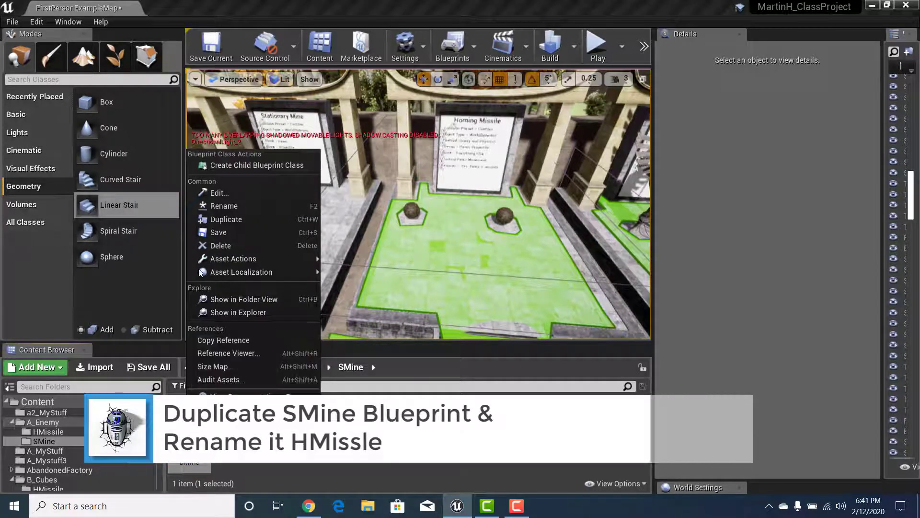
pyautogui.click(225, 219)
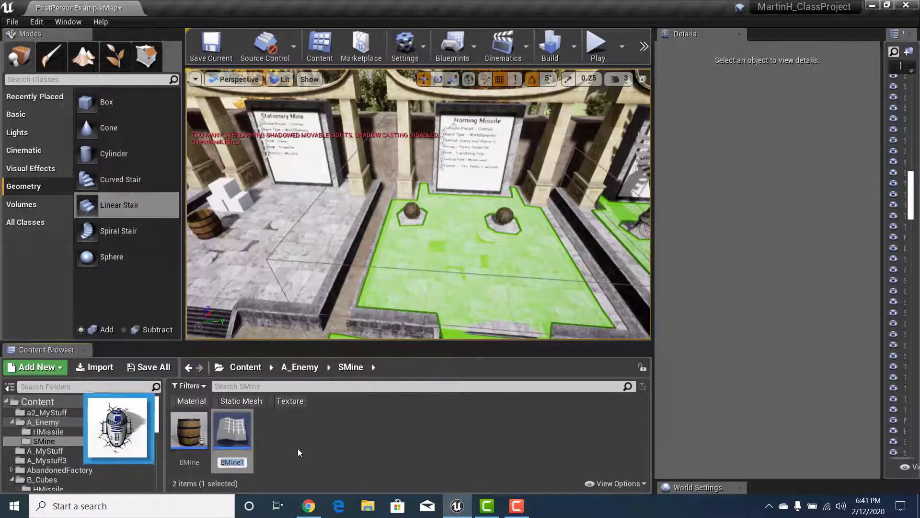
pyautogui.press('BackSpace')
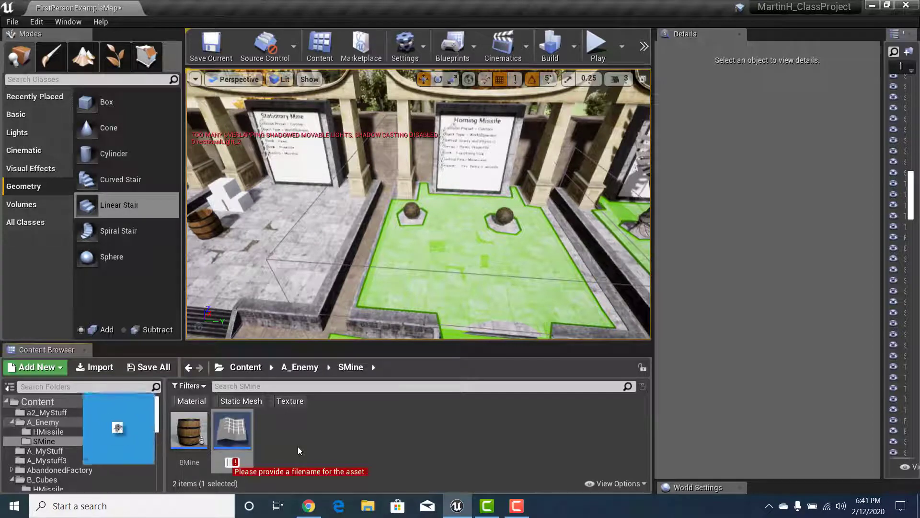
pyautogui.write('HM')
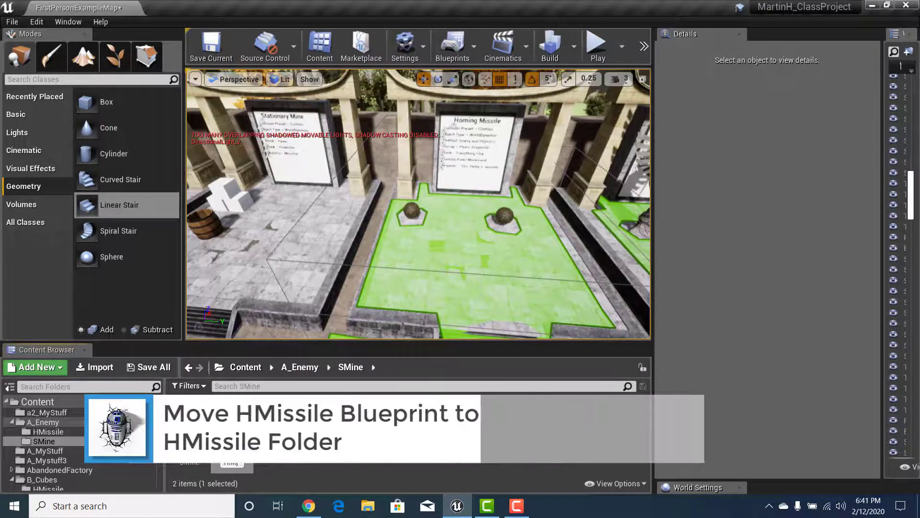
pyautogui.write('issile')
pyautogui.press('Return')
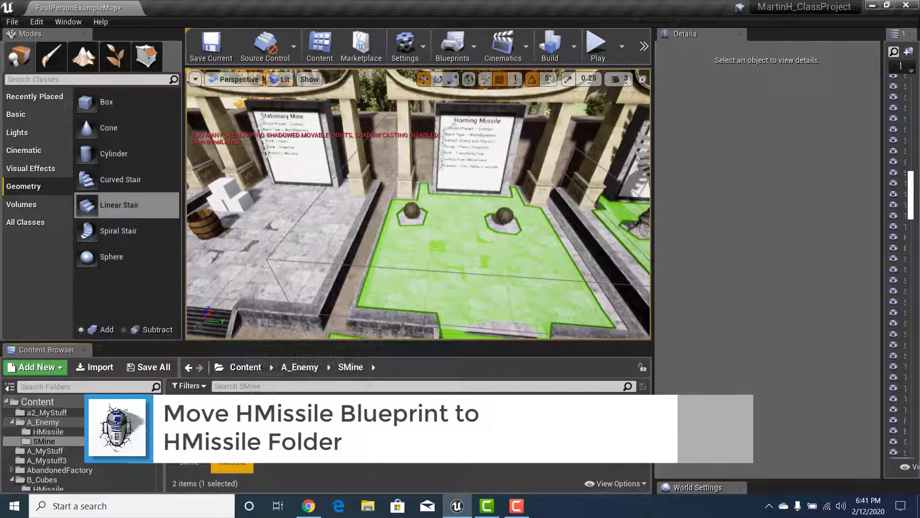
# Step: Move the HMissile blueprint from the SMine folder into the A_Enemy/HMissile folder
pyautogui.moveTo(232, 431); pyautogui.dragTo(50, 434)
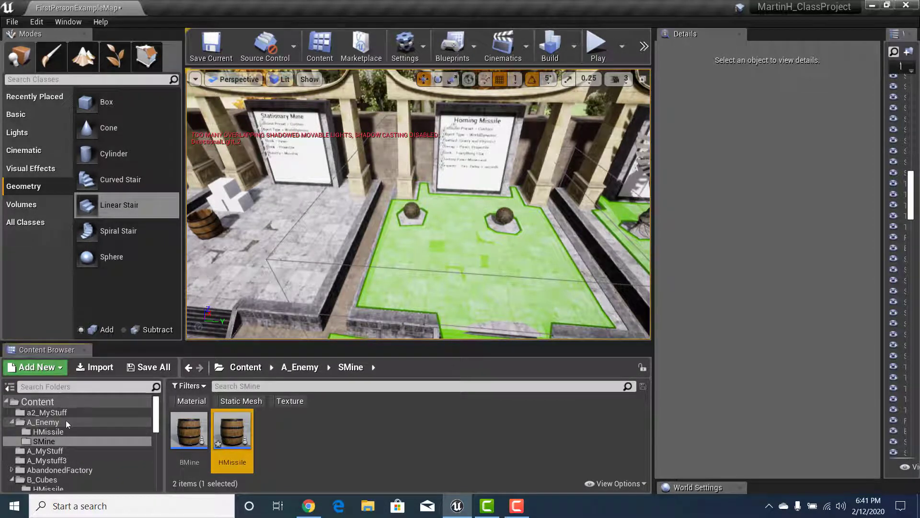
pyautogui.click(10, 387)
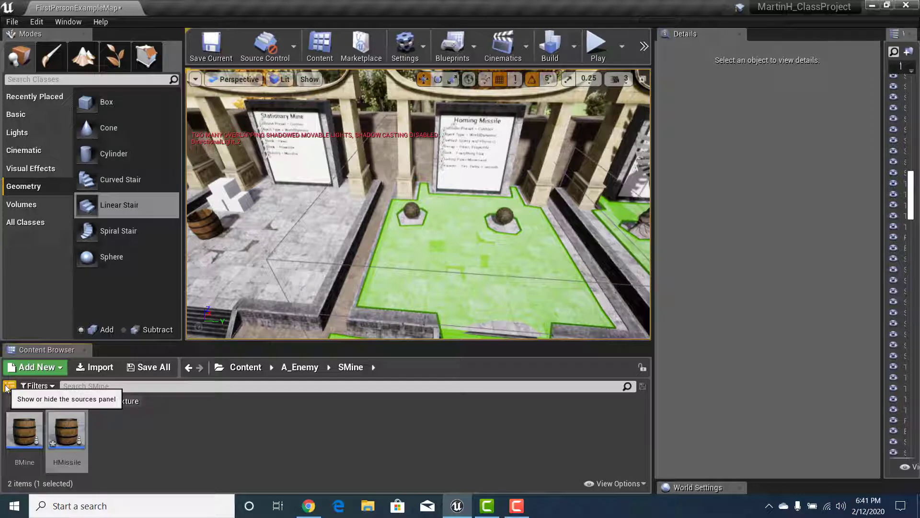
pyautogui.click(10, 386)
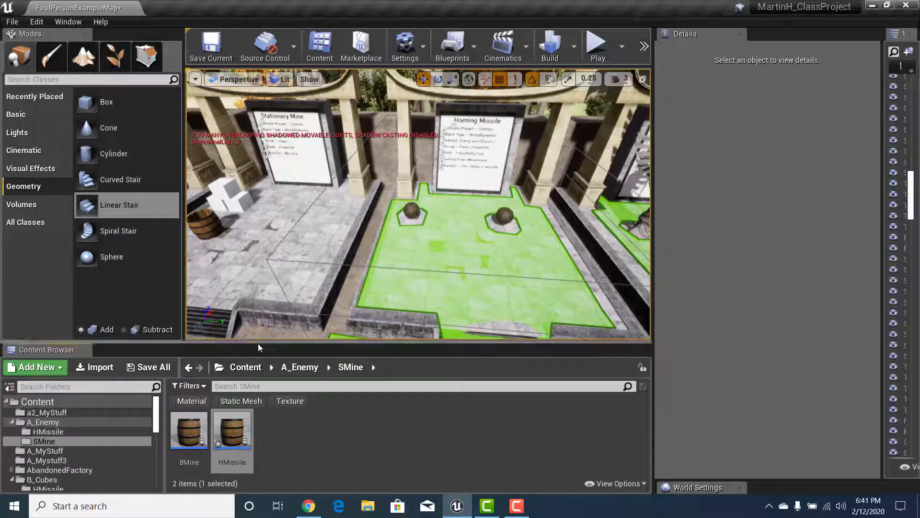
pyautogui.moveTo(259, 343); pyautogui.dragTo(276, 238)
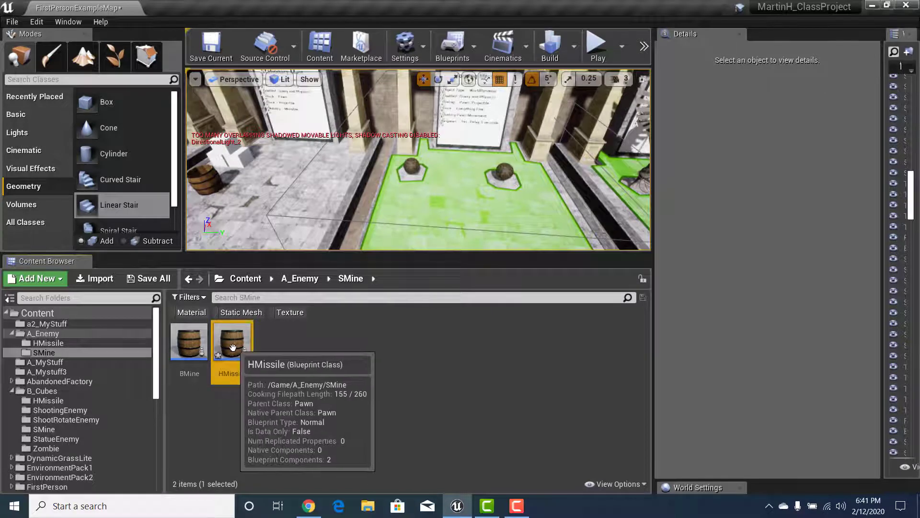
pyautogui.moveTo(235, 345); pyautogui.dragTo(95, 346)
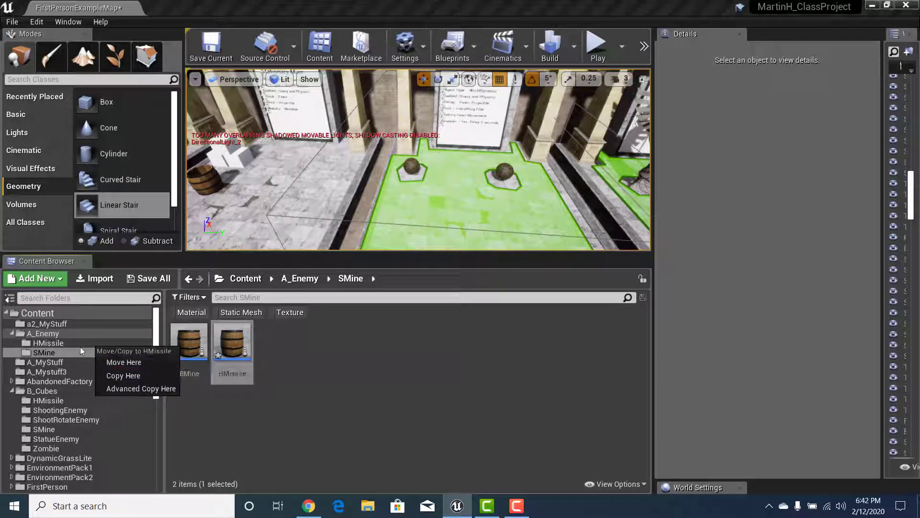
pyautogui.click(120, 362)
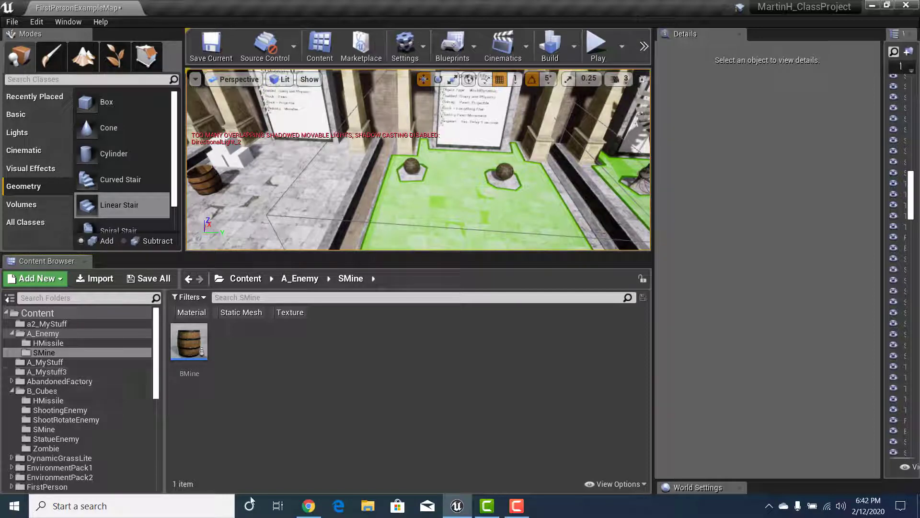
# Step: Open the HMissile blueprint from the A_Enemy/HMissile folder for editing
pyautogui.moveTo(487, 506)
pyautogui.click(299, 279)
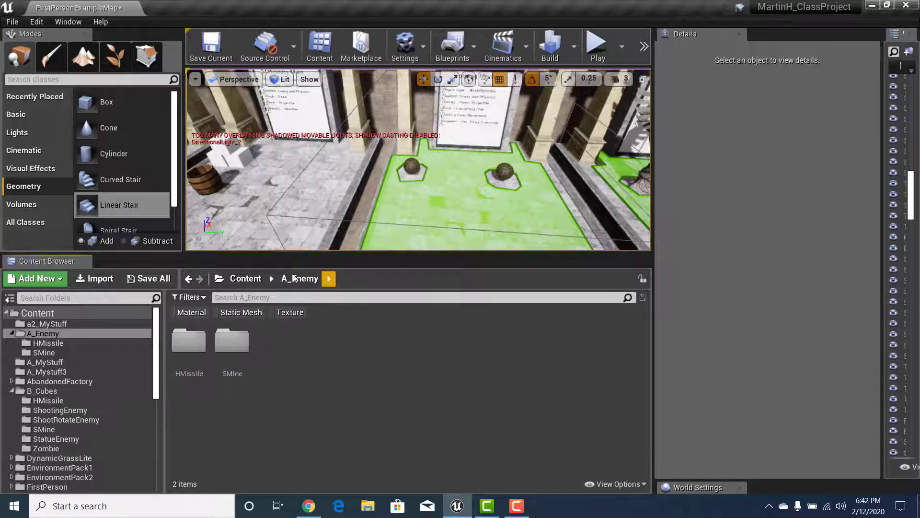
pyautogui.doubleClick(192, 351)
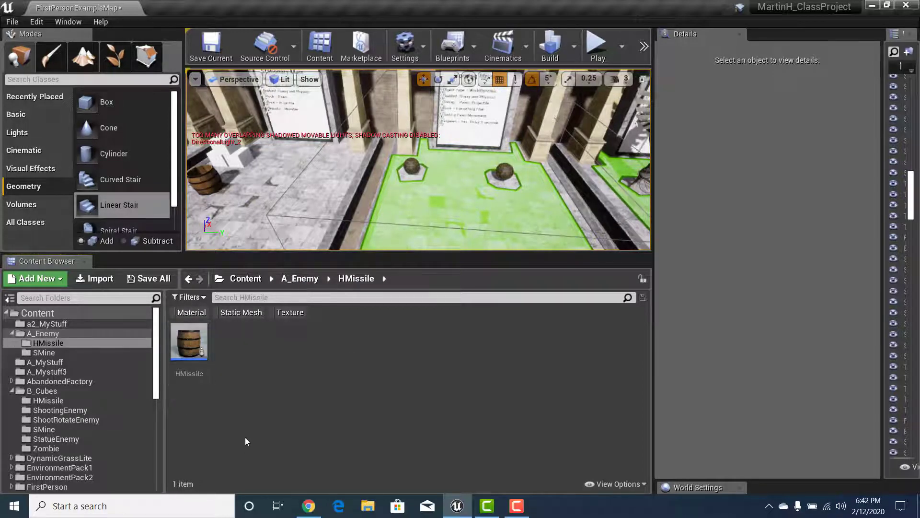
pyautogui.doubleClick(200, 344)
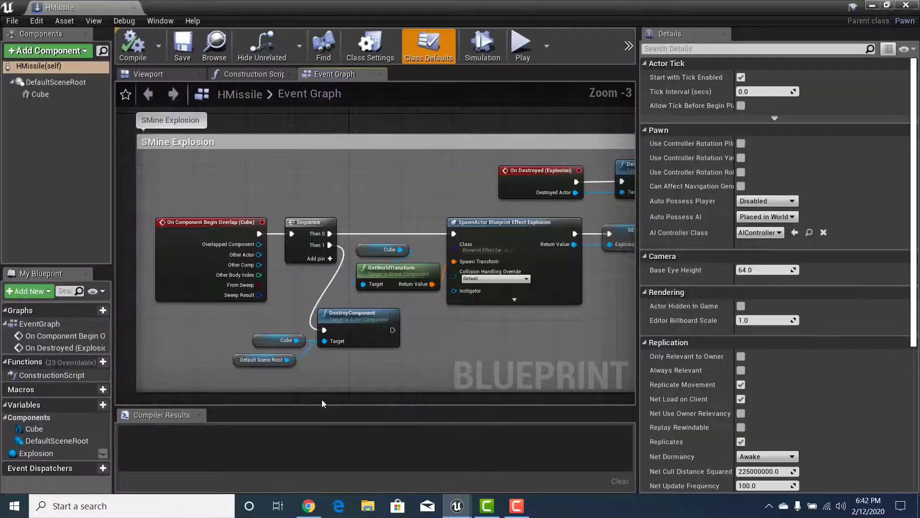
# Step: Delete the On Destroyed (Explosion) event and its DestroyActor node from the HMissile event graph
pyautogui.scroll(-2, 562, 332)
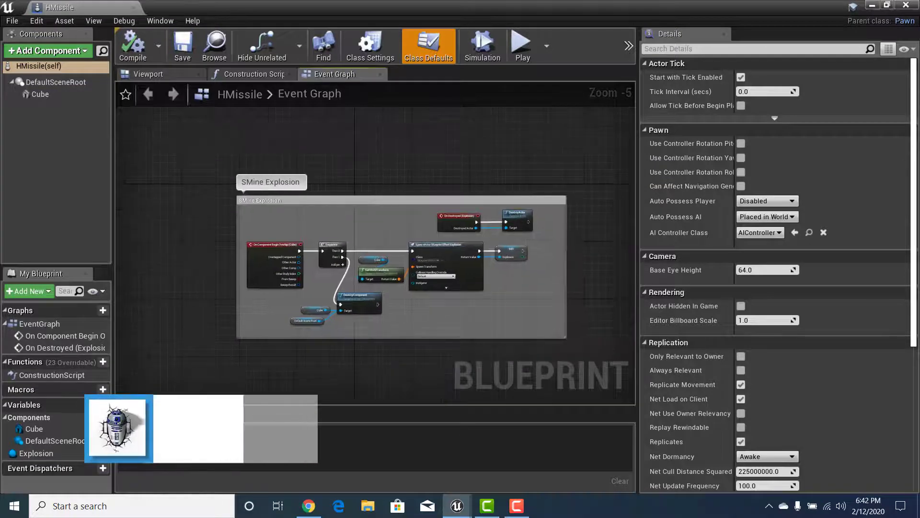
pyautogui.scroll(4, 467, 311)
pyautogui.scroll(-3, 463, 312)
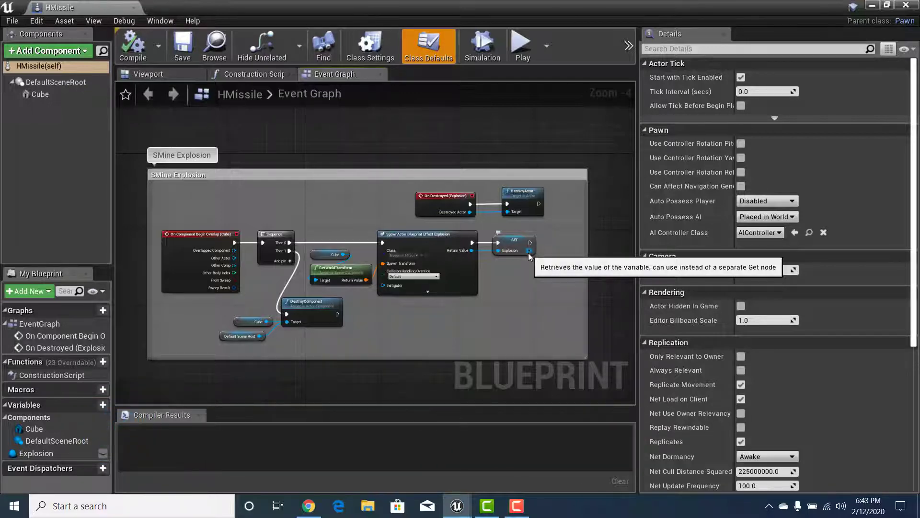
pyautogui.moveTo(444, 189); pyautogui.dragTo(542, 315)
pyautogui.press('Delete')
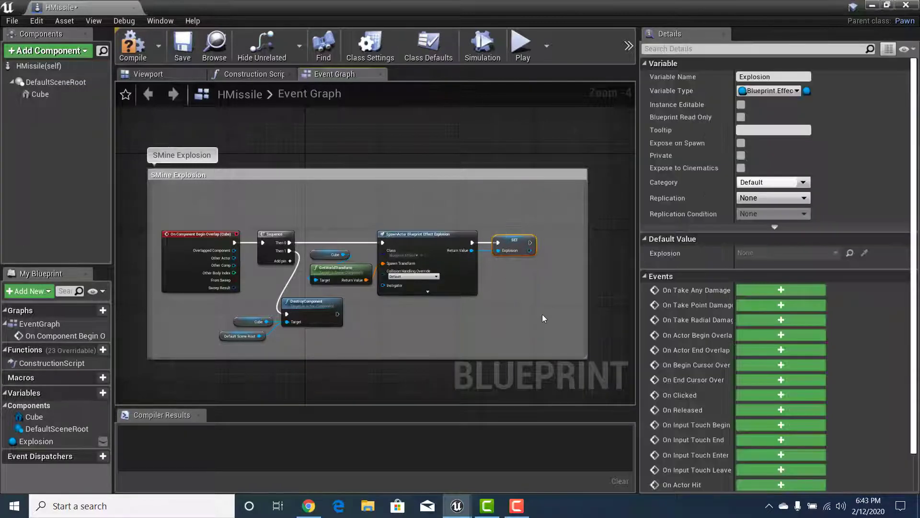
# Step: Delete the SET Explosion node from the HMissile event graph and remove the Explosion variable
pyautogui.press('Delete')
pyautogui.click(41, 441)
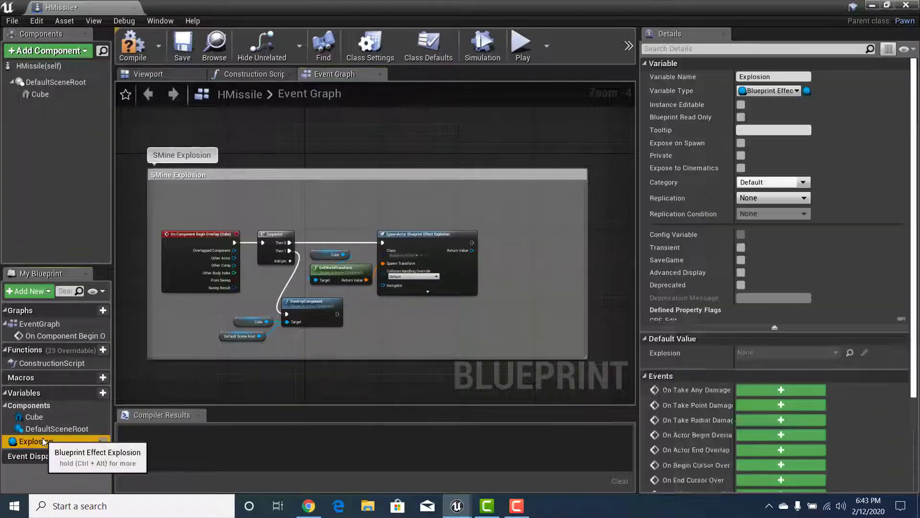
pyautogui.rightClick(43, 440)
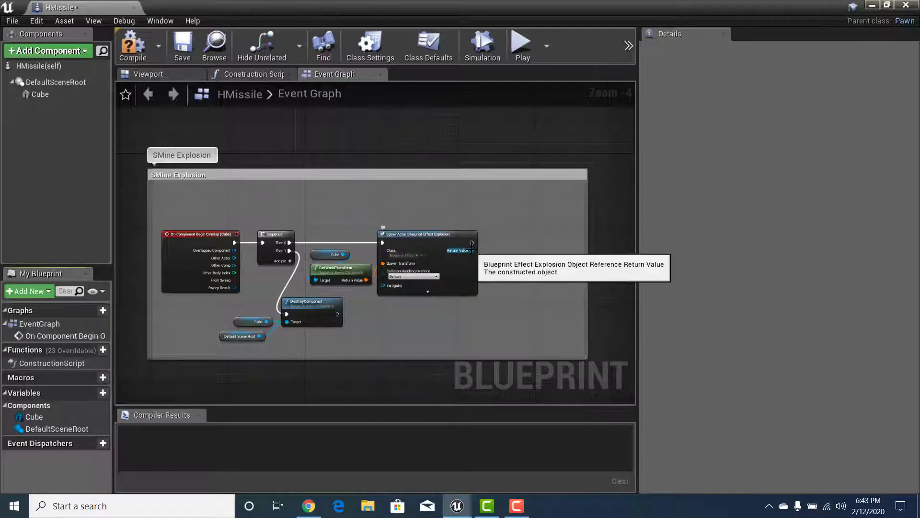
# Step: Promote the SpawnActor node's Return Value to a variable named Explosion2 and align its SET node beside SpawnActor
pyautogui.moveTo(474, 252); pyautogui.dragTo(509, 249)
pyautogui.click(569, 68)
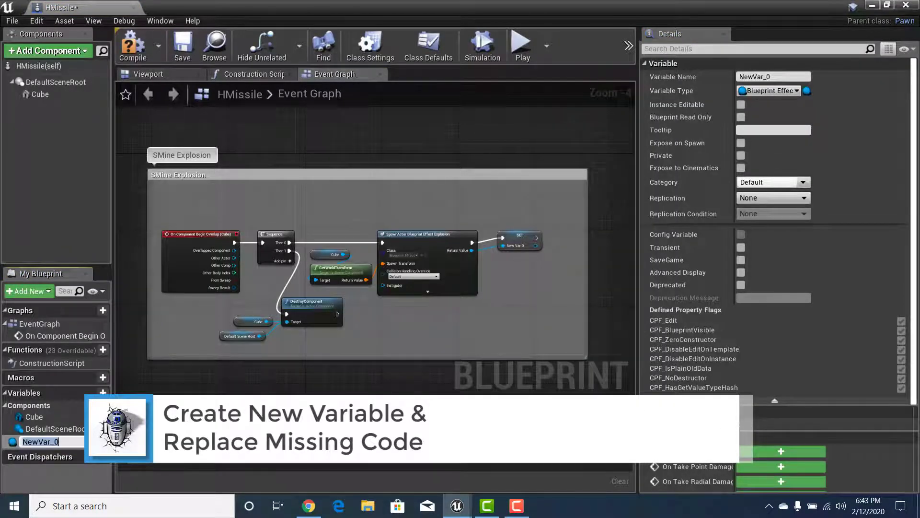
pyautogui.write('Expo')
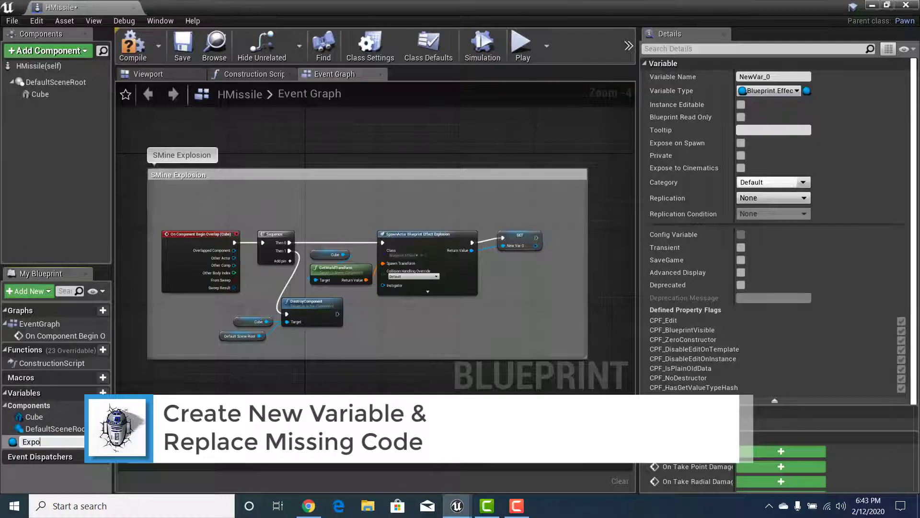
pyautogui.write('lo')
pyautogui.press('BackSpace')
pyautogui.press('BackSpace')
pyautogui.press('BackSpace')
pyautogui.write('losion')
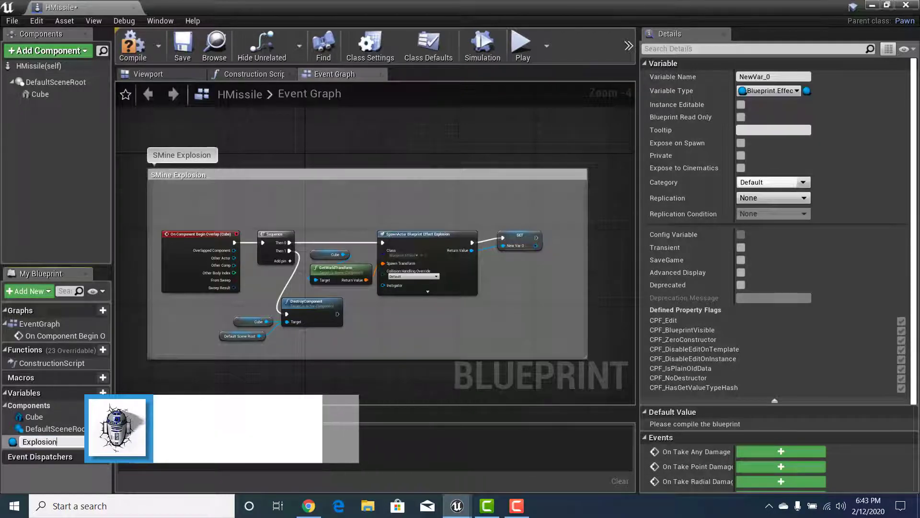
pyautogui.write('2')
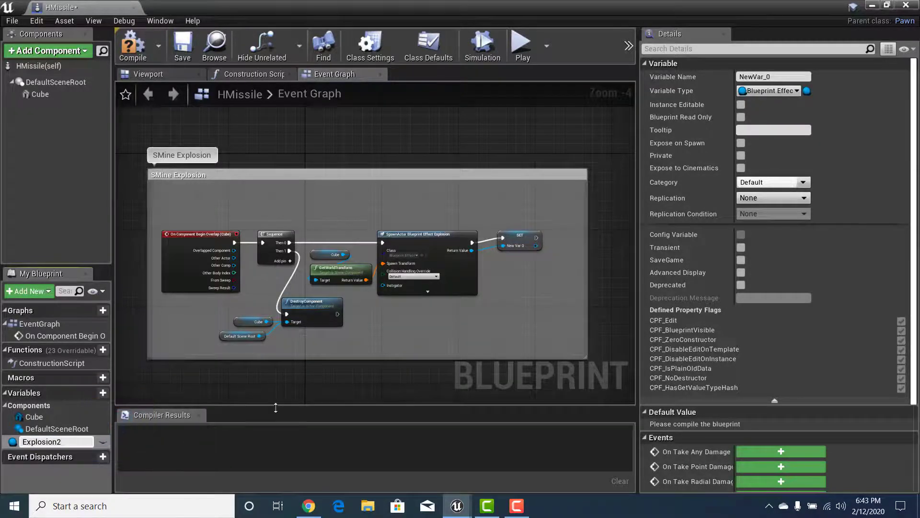
pyautogui.press('Return')
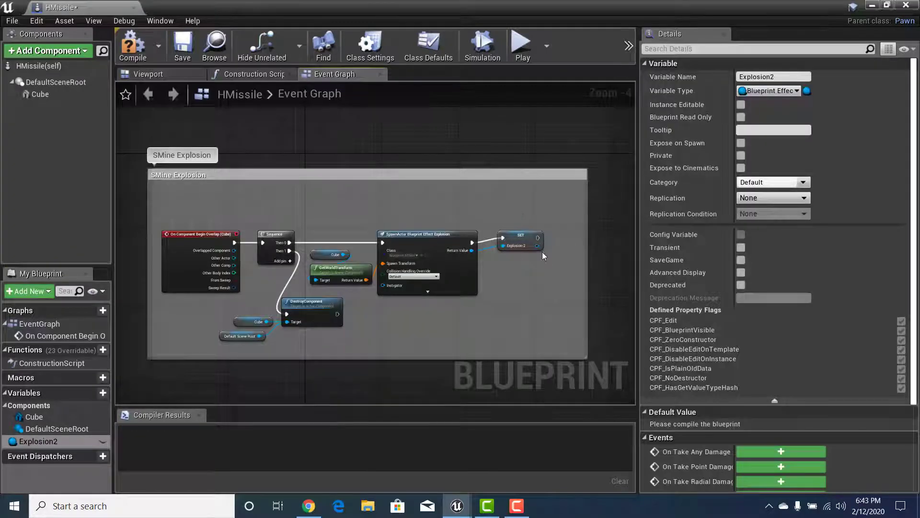
pyautogui.moveTo(526, 241); pyautogui.dragTo(519, 243)
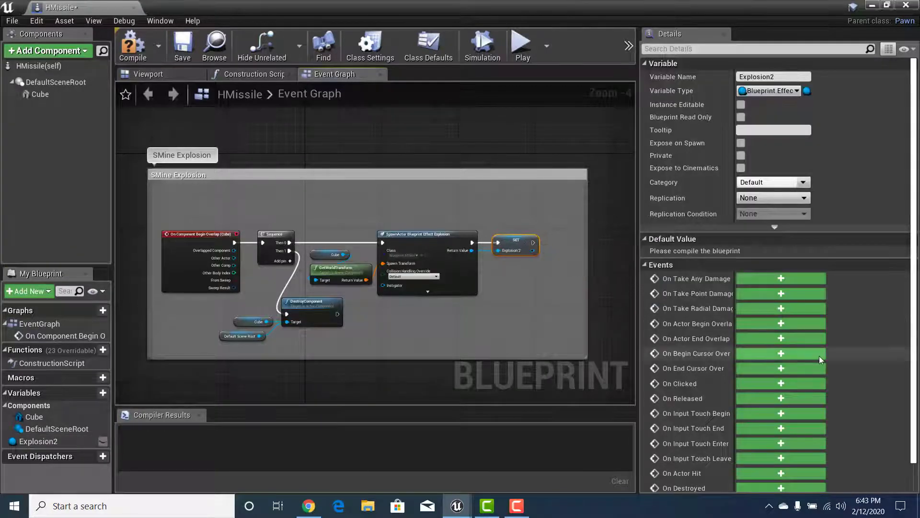
# Step: Add an On Destroyed event for Explosion2 and place it above the SpawnActor node inside the SMine Explosion comment
pyautogui.scroll(-1, 815, 349)
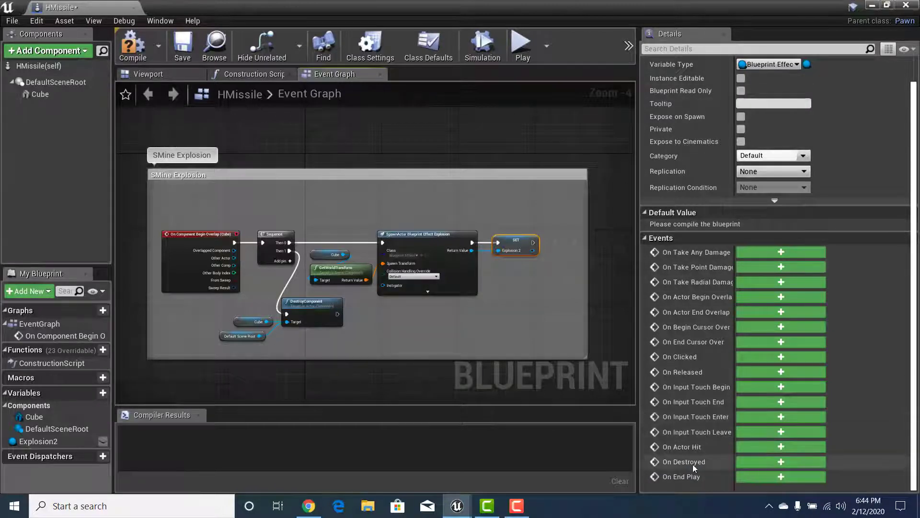
pyautogui.click(763, 464)
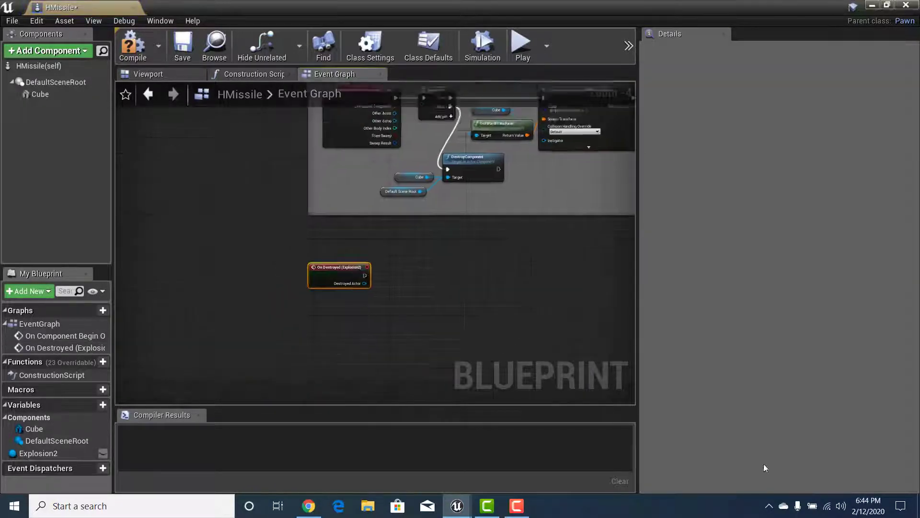
pyautogui.scroll(-3, 522, 248)
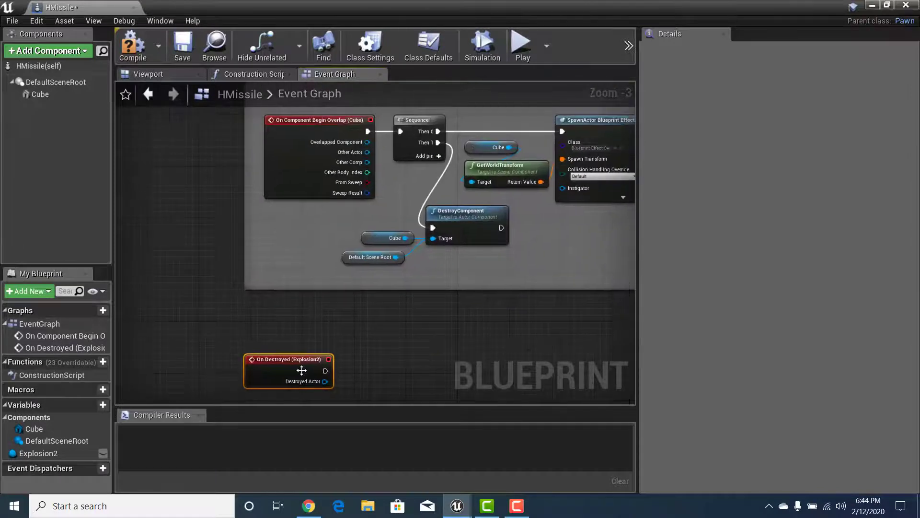
pyautogui.moveTo(300, 361); pyautogui.dragTo(577, 238)
pyautogui.moveTo(528, 306); pyautogui.dragTo(433, 345, button='right')
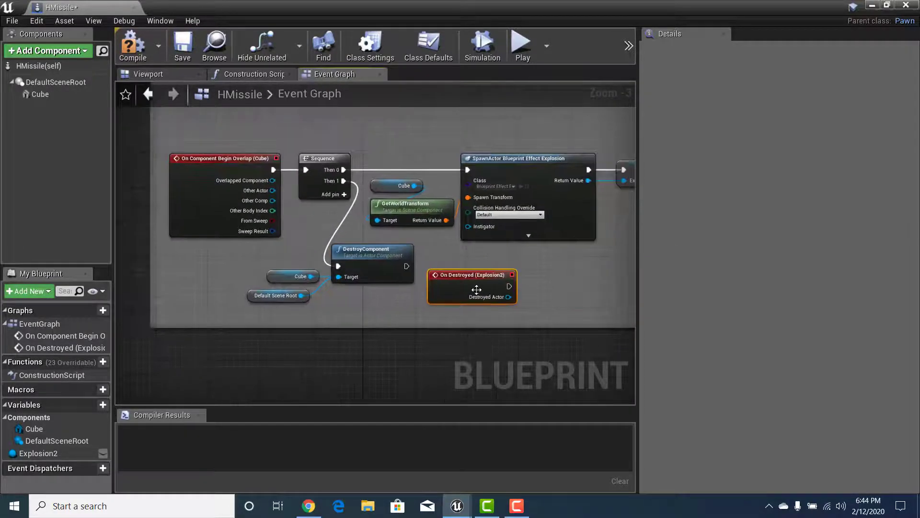
pyautogui.moveTo(462, 273); pyautogui.dragTo(537, 116)
pyautogui.moveTo(538, 116); pyautogui.dragTo(399, 256, button='right')
# Step: Add a DestroyActor node after On Destroyed (Explosion2) and connect Destroyed Actor to its Target
pyautogui.moveTo(400, 255); pyautogui.dragTo(476, 264)
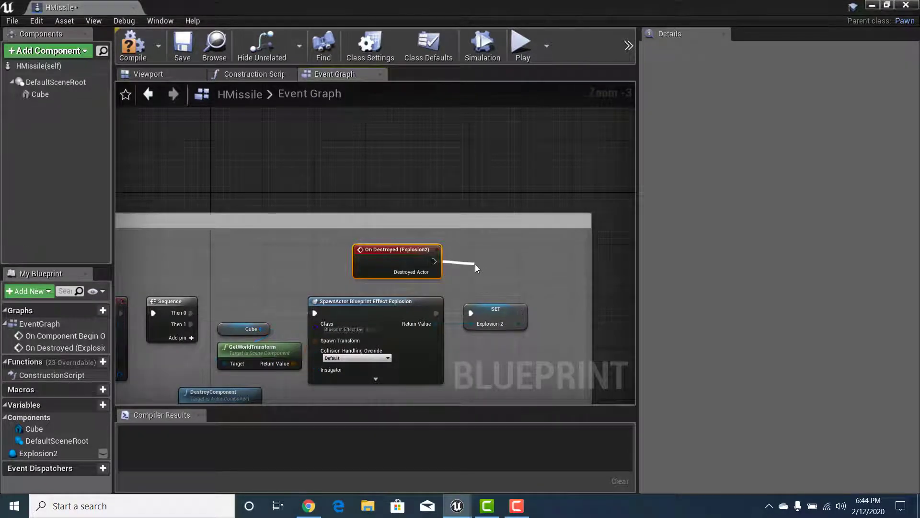
pyautogui.write('Des')
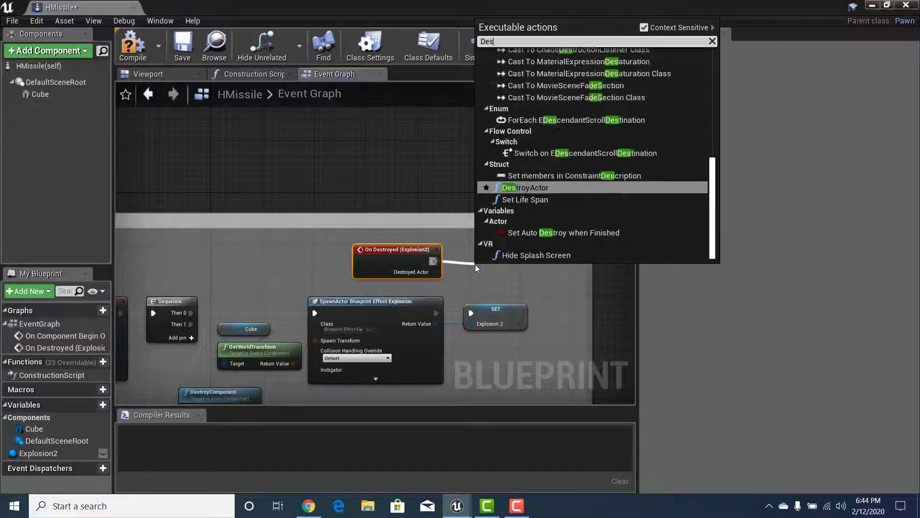
pyautogui.write('troy')
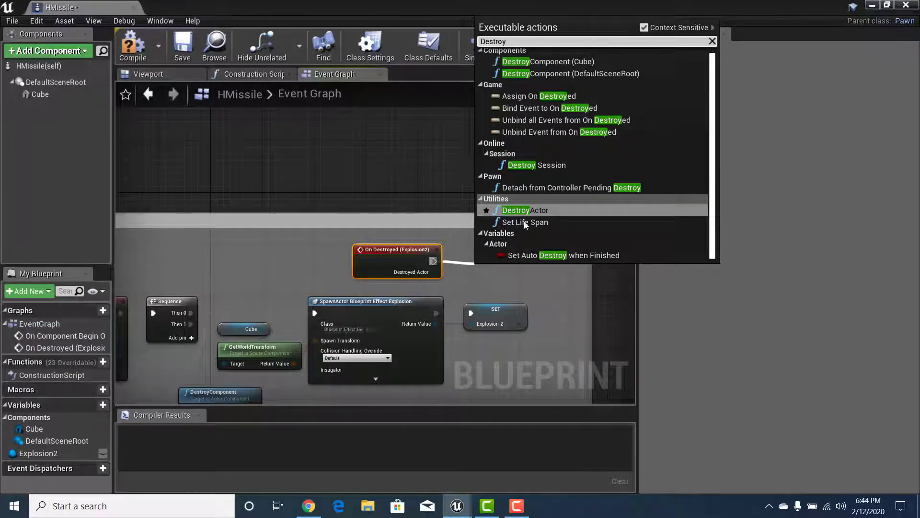
pyautogui.click(513, 210)
pyautogui.moveTo(488, 268); pyautogui.dragTo(475, 243)
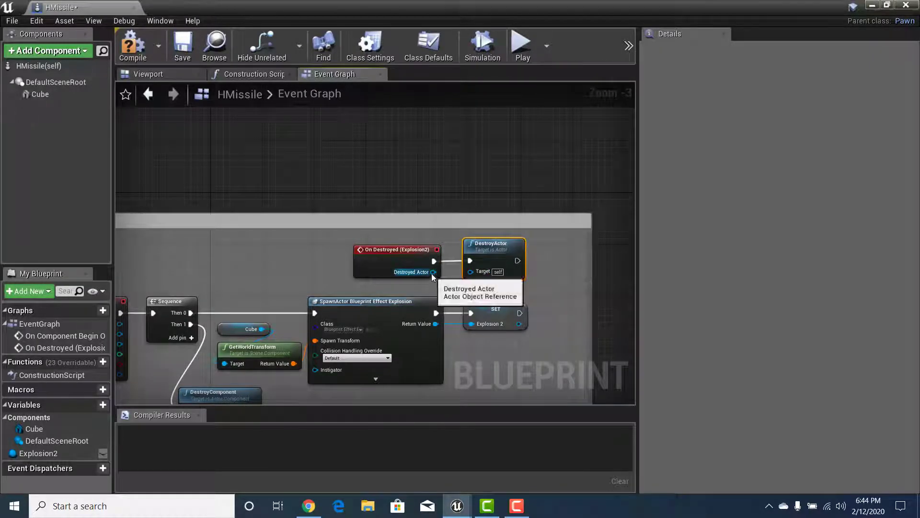
pyautogui.moveTo(434, 272); pyautogui.dragTo(470, 272)
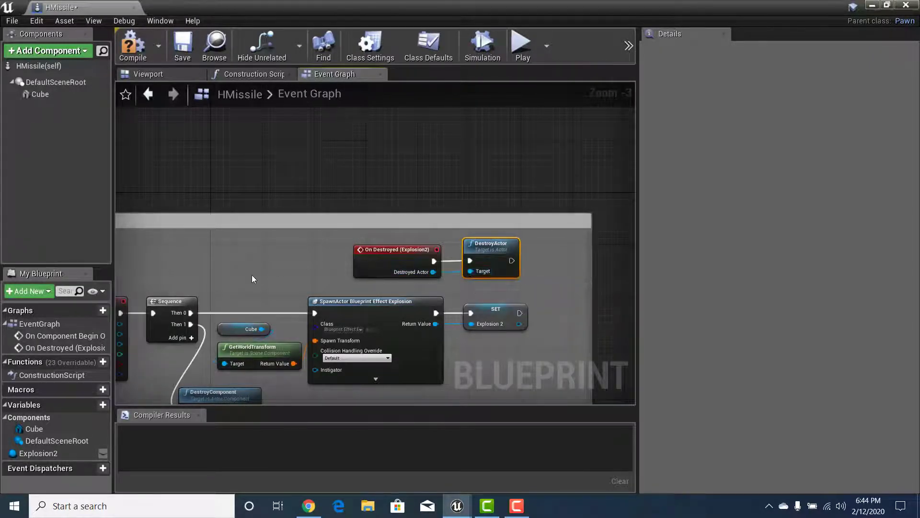
# Step: Compile and save the HMissile blueprint and return to the level editor
pyautogui.moveTo(252, 275); pyautogui.dragTo(390, 181, button='right')
pyautogui.scroll(-1, 406, 209)
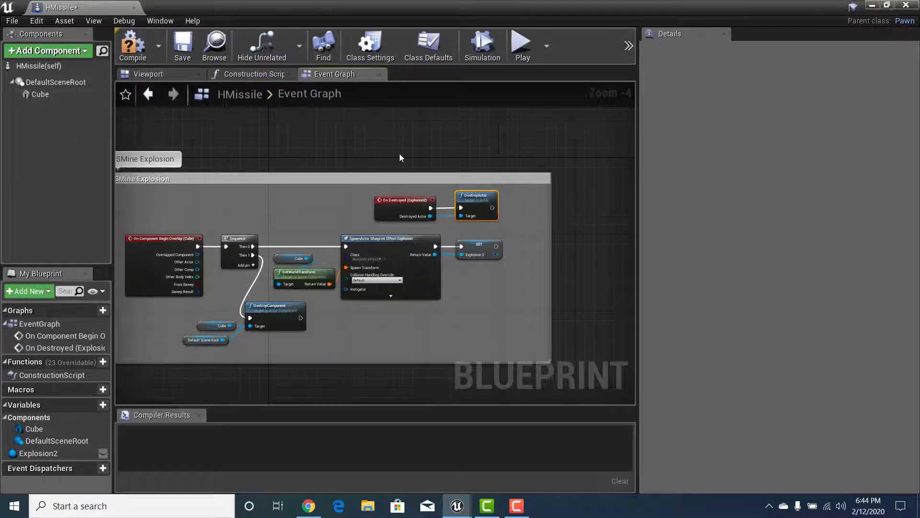
pyautogui.moveTo(298, 140); pyautogui.dragTo(329, 152, button='right')
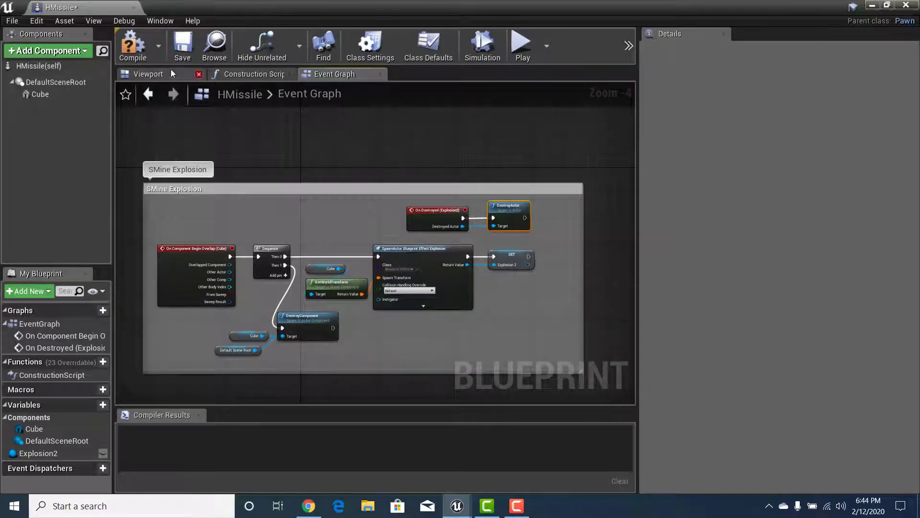
pyautogui.click(140, 48)
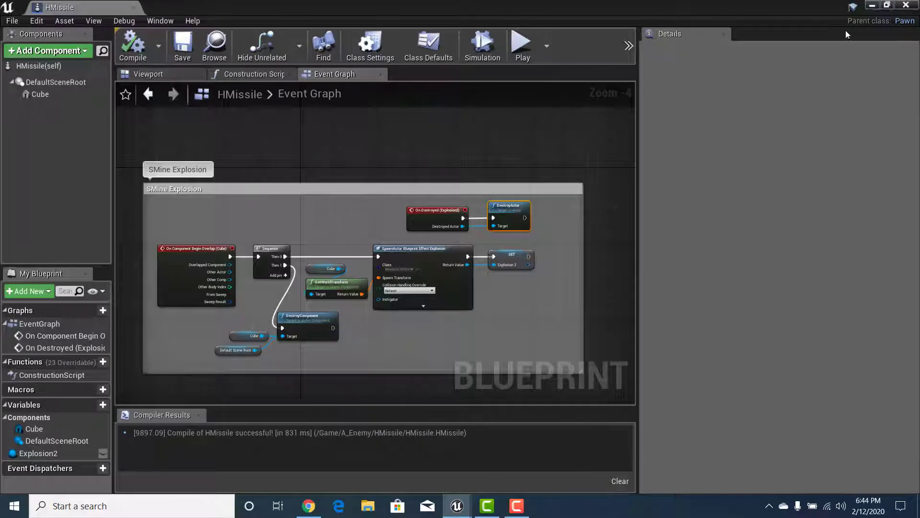
pyautogui.click(871, 6)
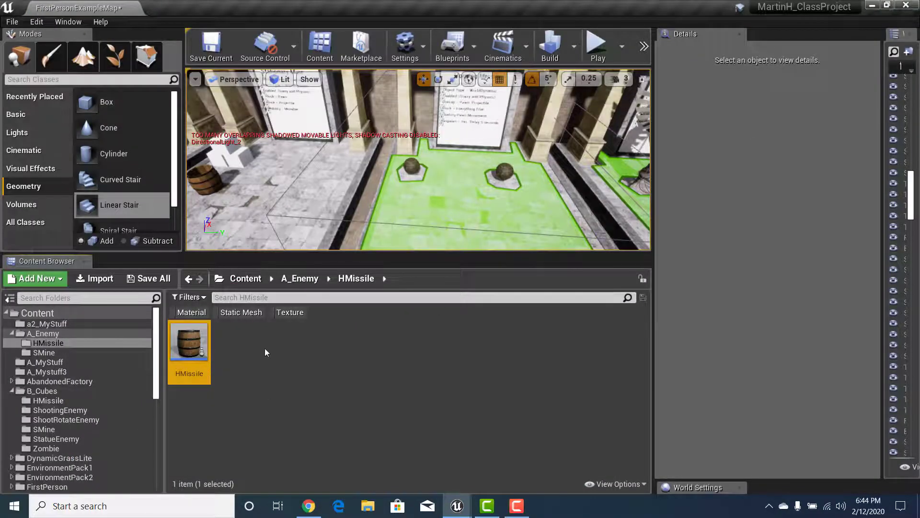
# Step: Reopen the HMissile blueprint and set the Cube component's static mesh to SM_glowstick02
pyautogui.doubleClick(180, 344)
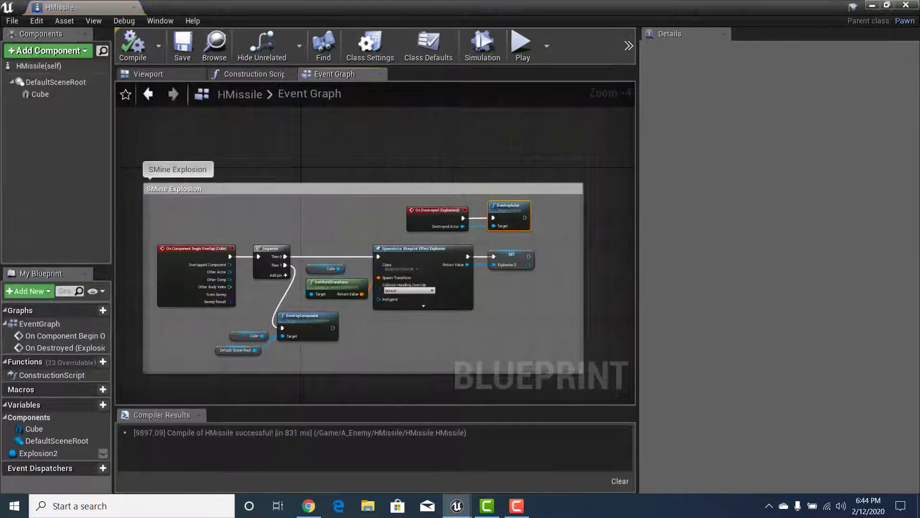
pyautogui.click(41, 94)
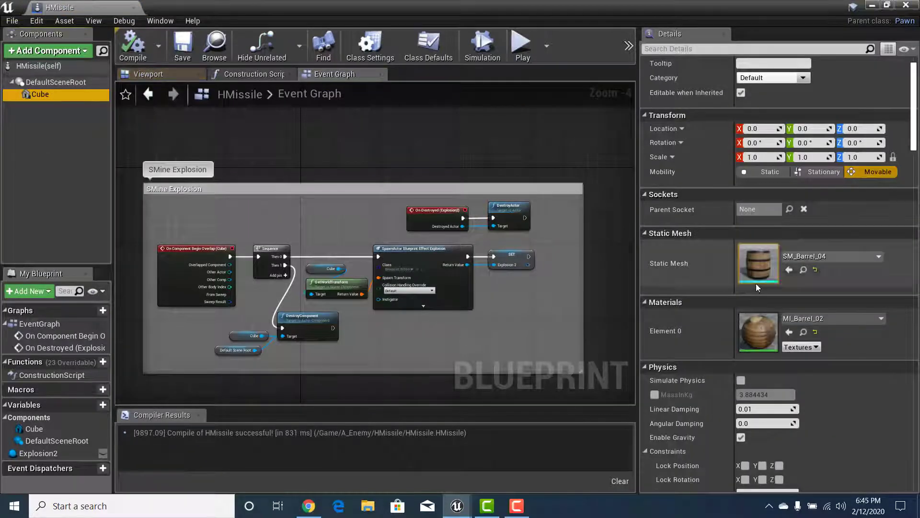
pyautogui.click(829, 256)
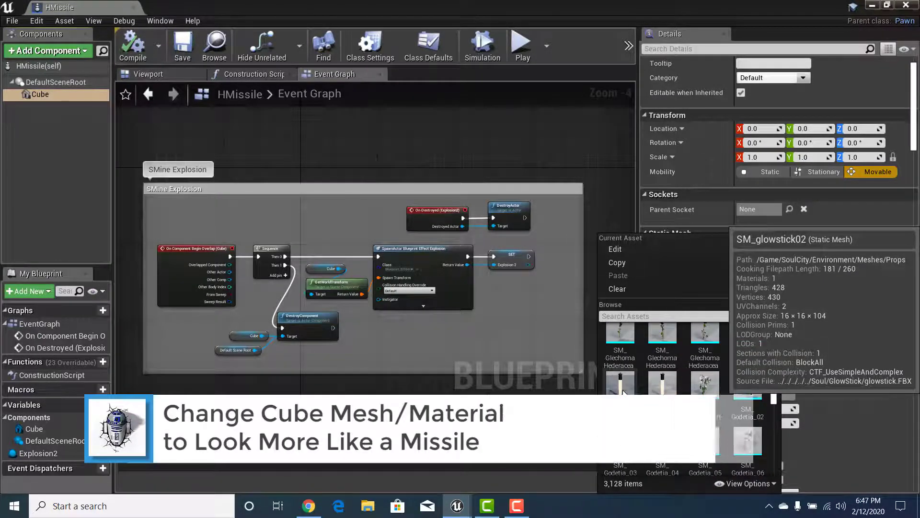
pyautogui.click(612, 393)
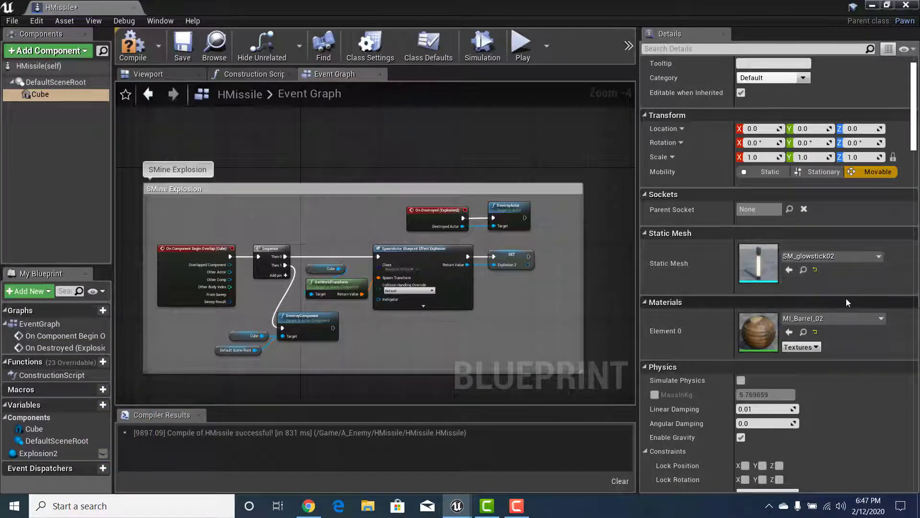
# Step: Set the Cube's Element 0 material to M_Soul_Glowstick_RK, and compile and save the blueprint
pyautogui.click(809, 318)
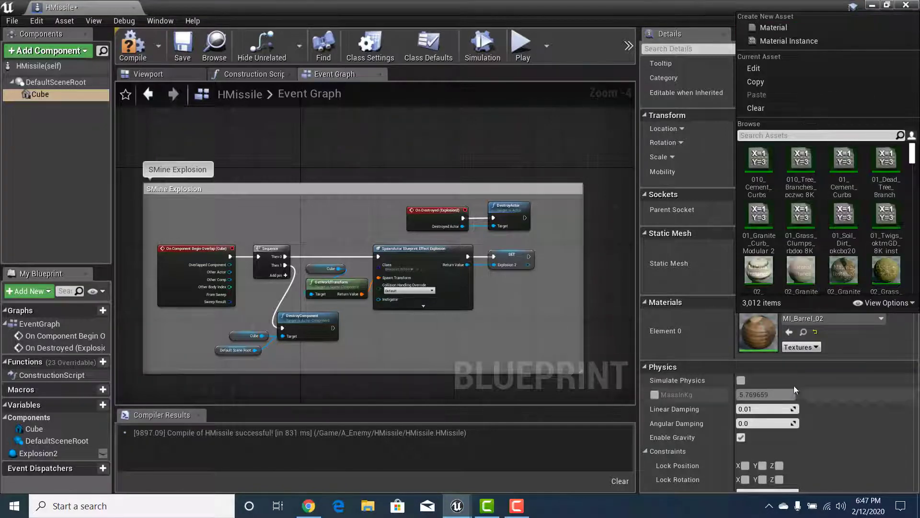
pyautogui.click(799, 135)
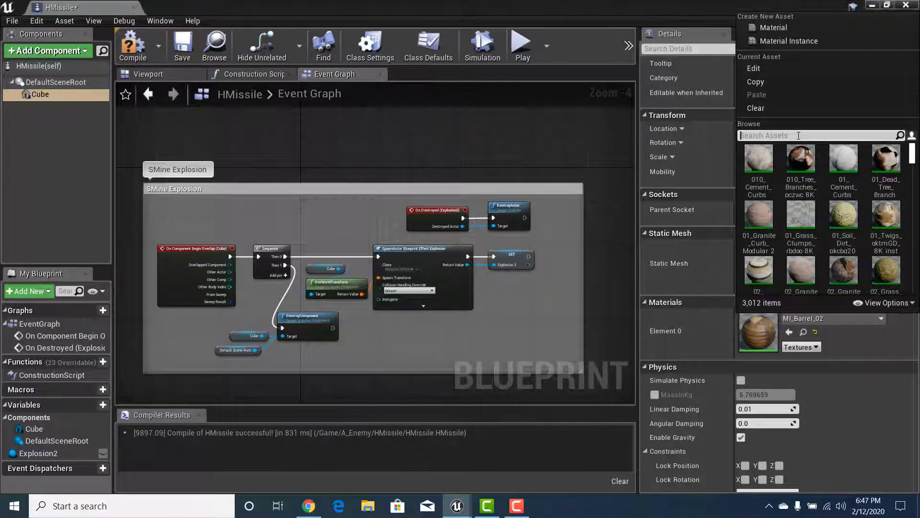
pyautogui.write('glows')
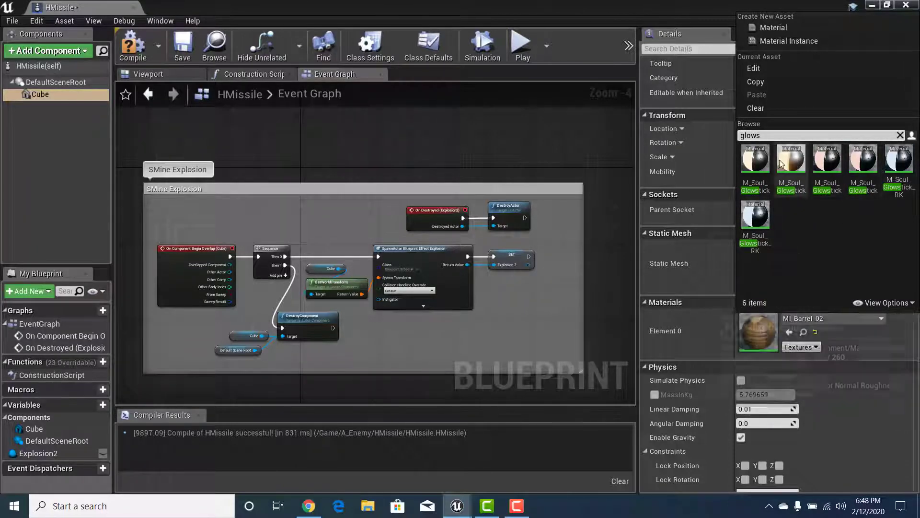
pyautogui.click(899, 164)
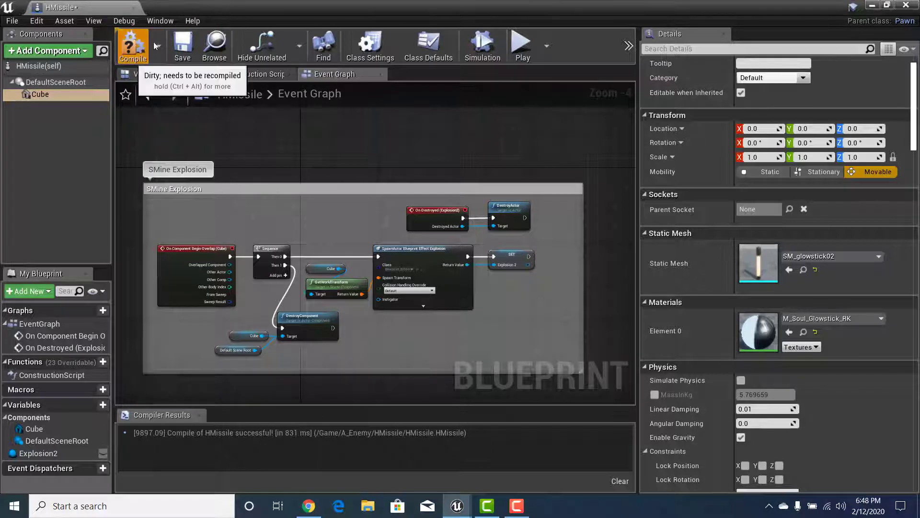
pyautogui.click(192, 45)
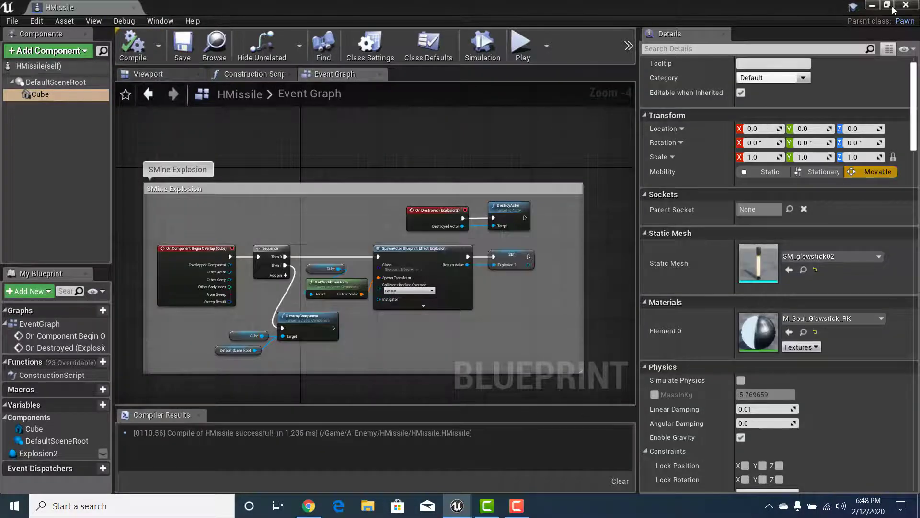
pyautogui.click(873, 7)
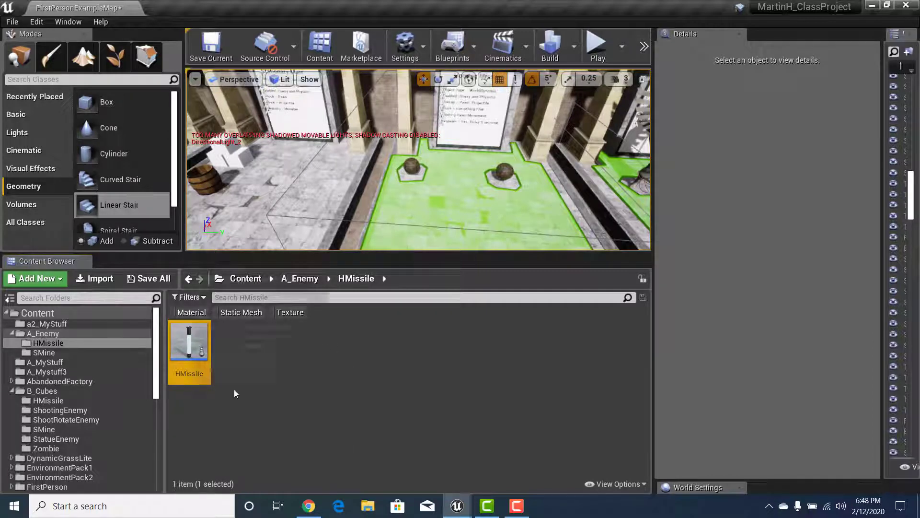
# Step: Create a new blueprint class in the HMissile folder with AIController as its parent class
pyautogui.moveTo(341, 222)
pyautogui.mouseDown(button='right')
pyautogui.moveTo(367, 228)
pyautogui.moveTo(353, 238)
pyautogui.moveTo(355, 222)
pyautogui.mouseUp(button='right')
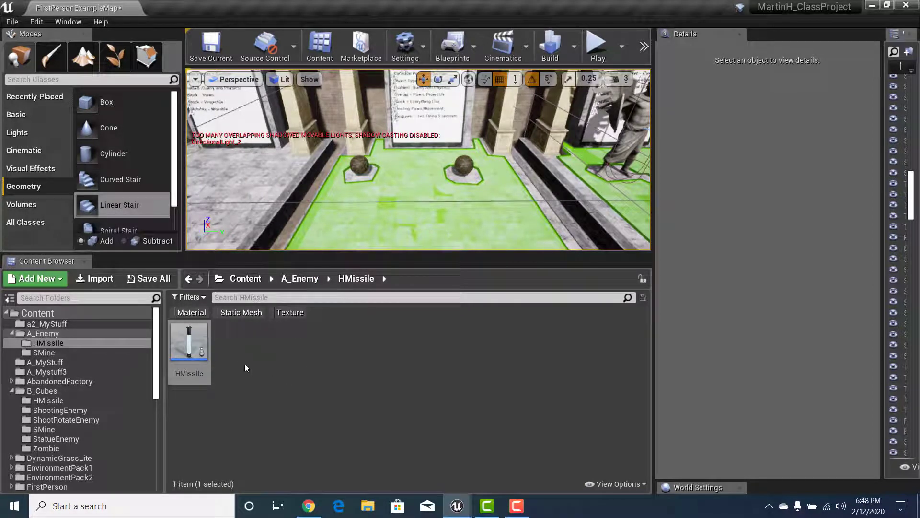
pyautogui.rightClick(260, 355)
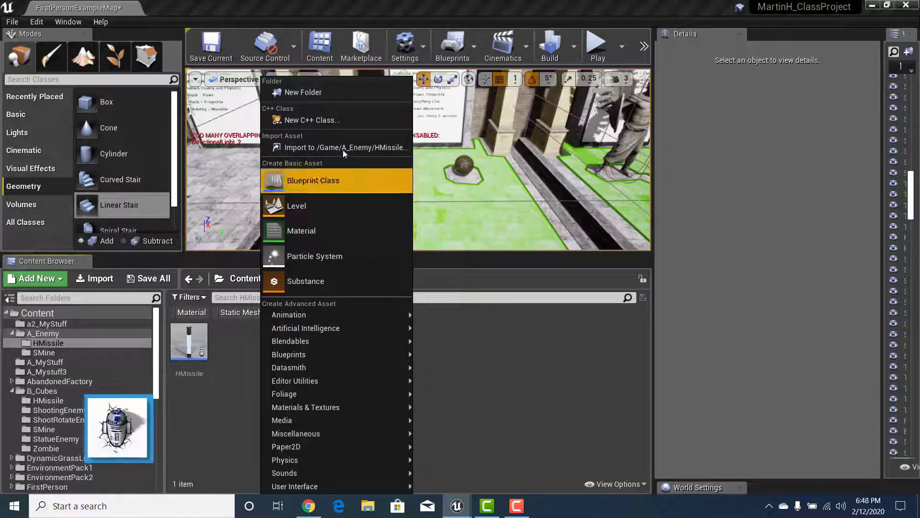
pyautogui.click(318, 183)
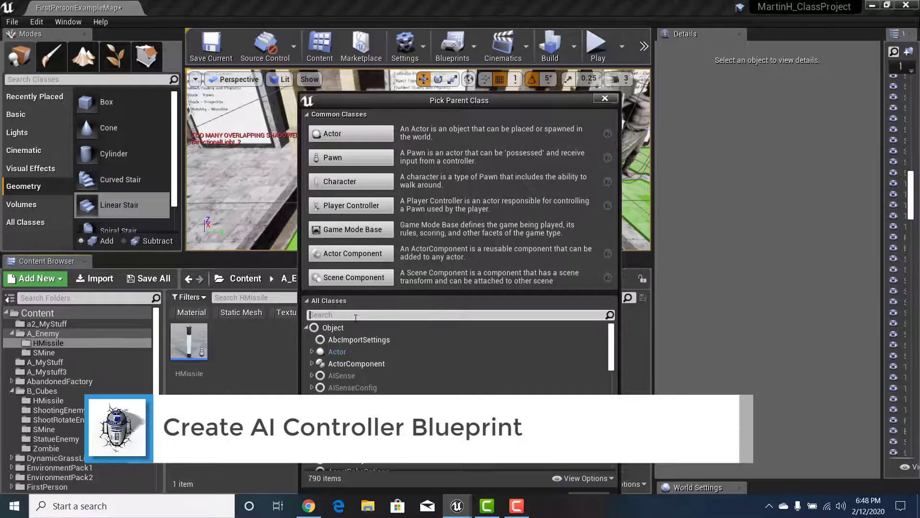
pyautogui.write('ai')
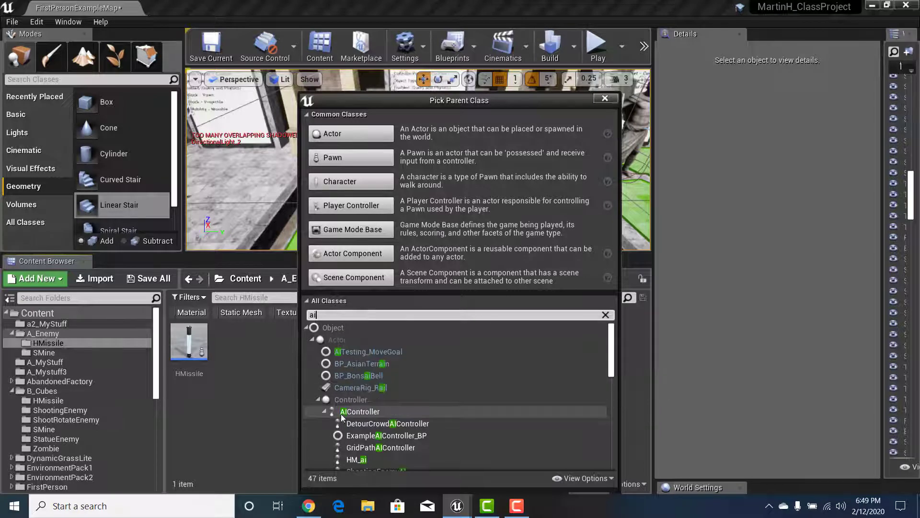
pyautogui.scroll(-2, 378, 431)
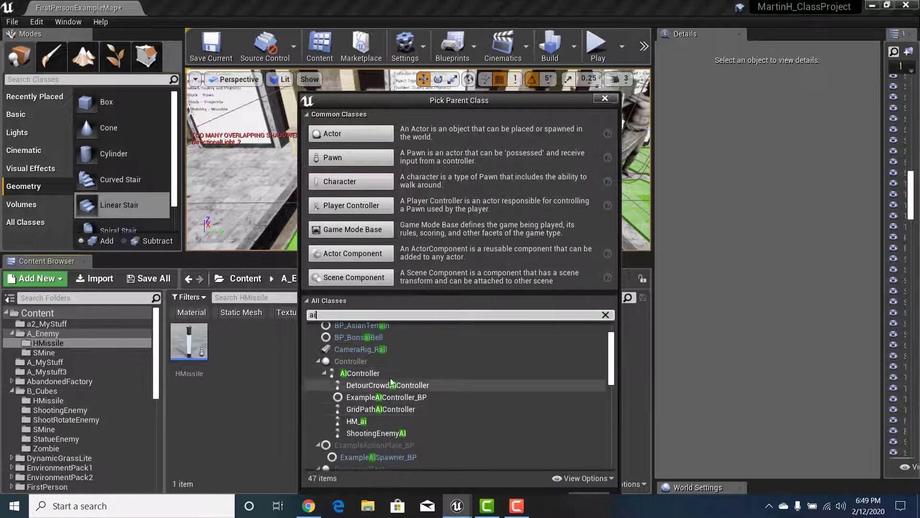
pyautogui.click(355, 373)
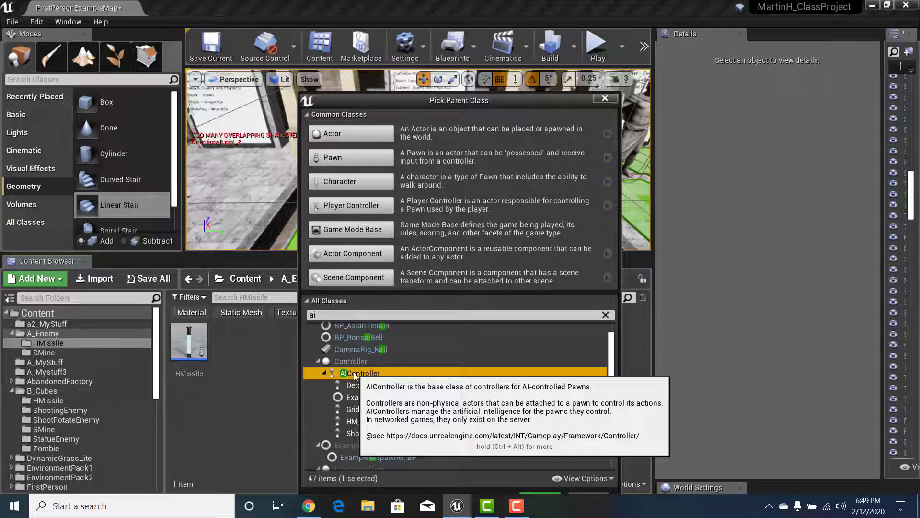
pyautogui.moveTo(515, 100); pyautogui.dragTo(513, 59)
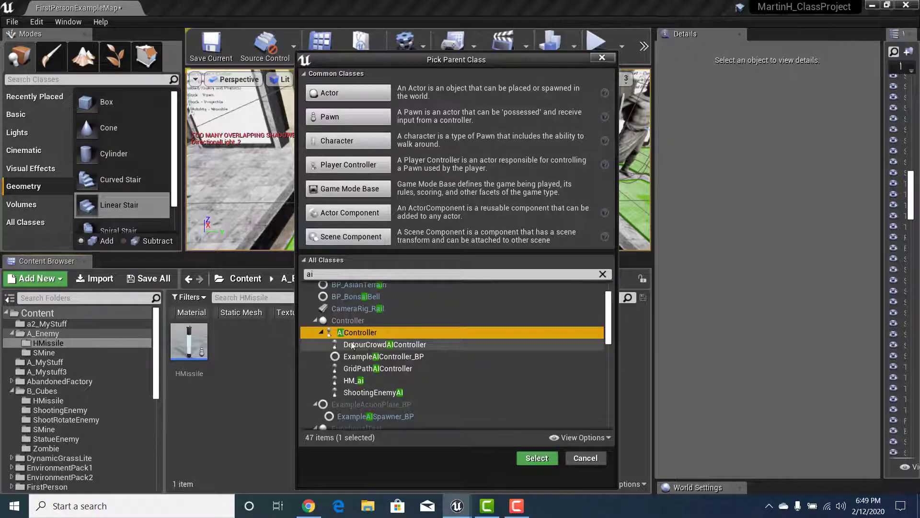
pyautogui.click(544, 459)
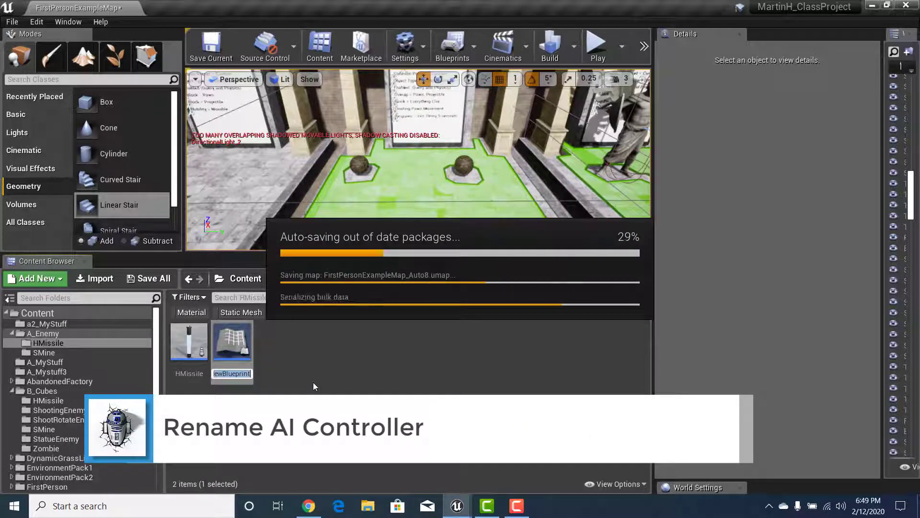
# Step: Rename the new AI controller blueprint as HMissileAI
pyautogui.press('Left')
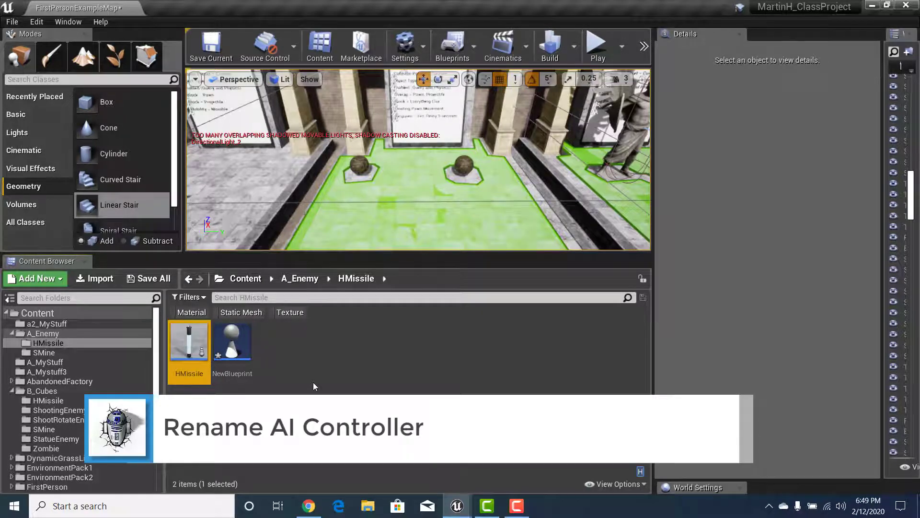
pyautogui.rightClick(230, 363)
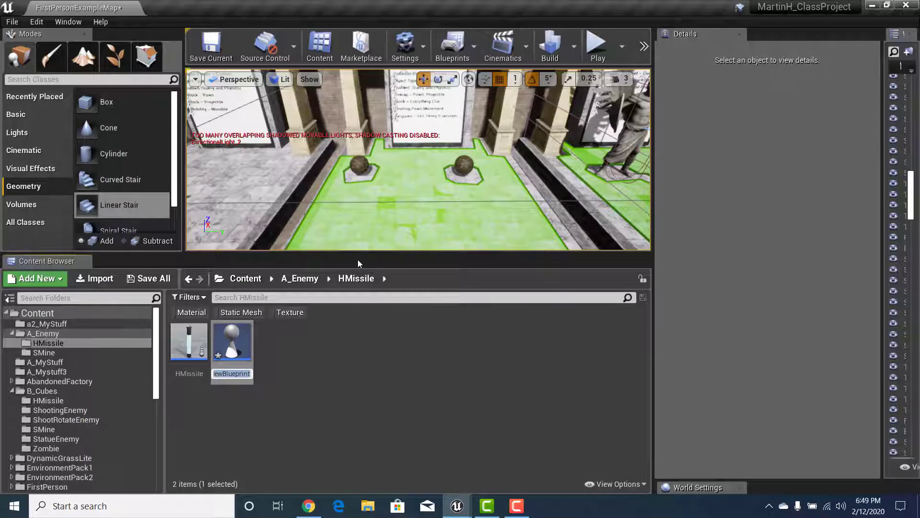
pyautogui.press('BackSpace')
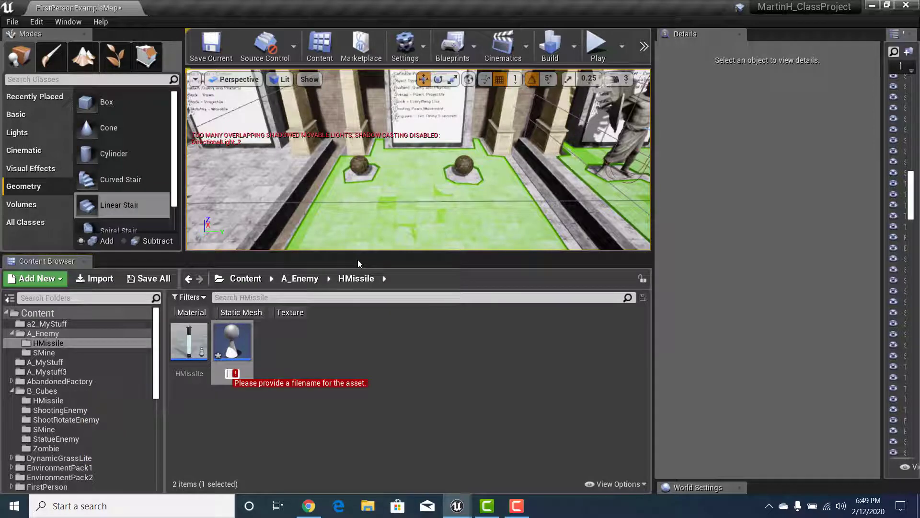
pyautogui.write('HMi')
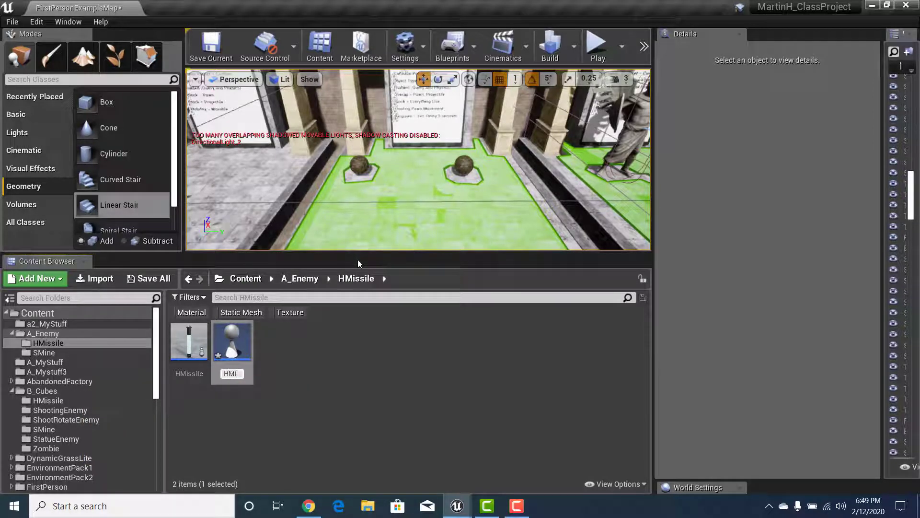
pyautogui.write('ssile')
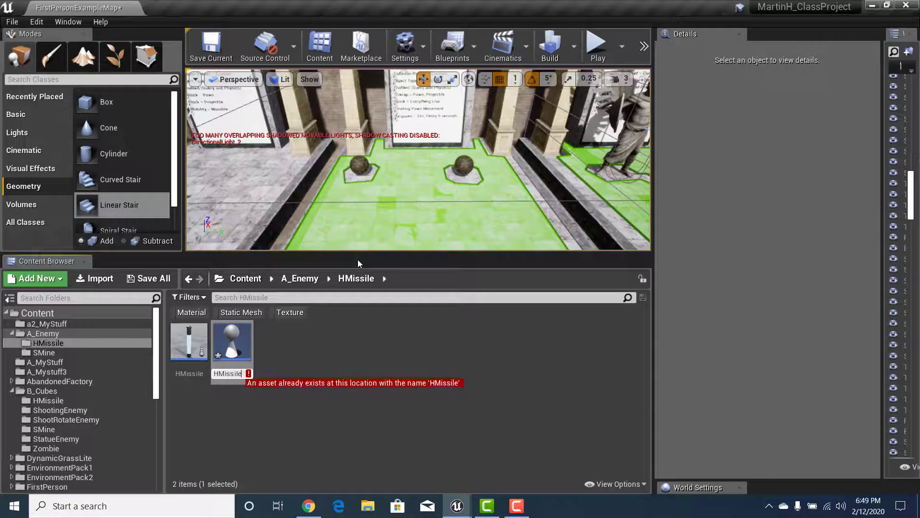
pyautogui.write('al')
pyautogui.press('BackSpace')
pyautogui.press('BackSpace')
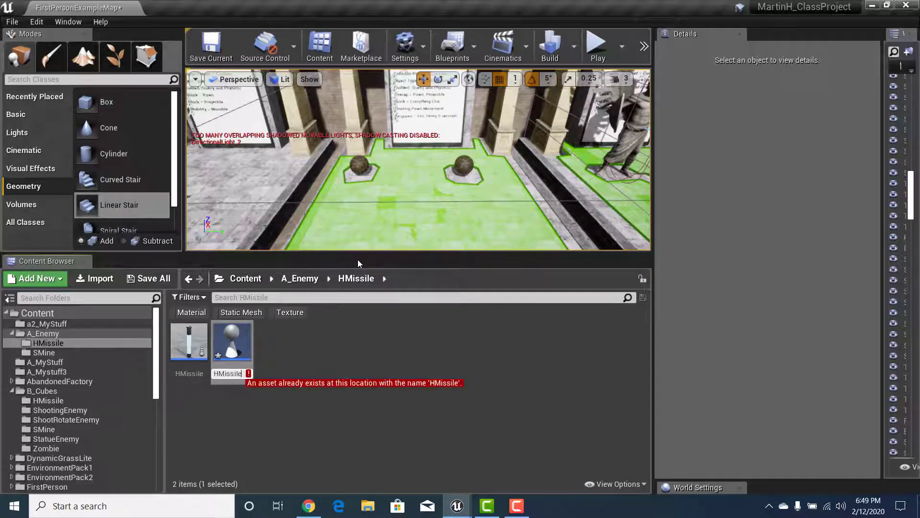
pyautogui.write('AI')
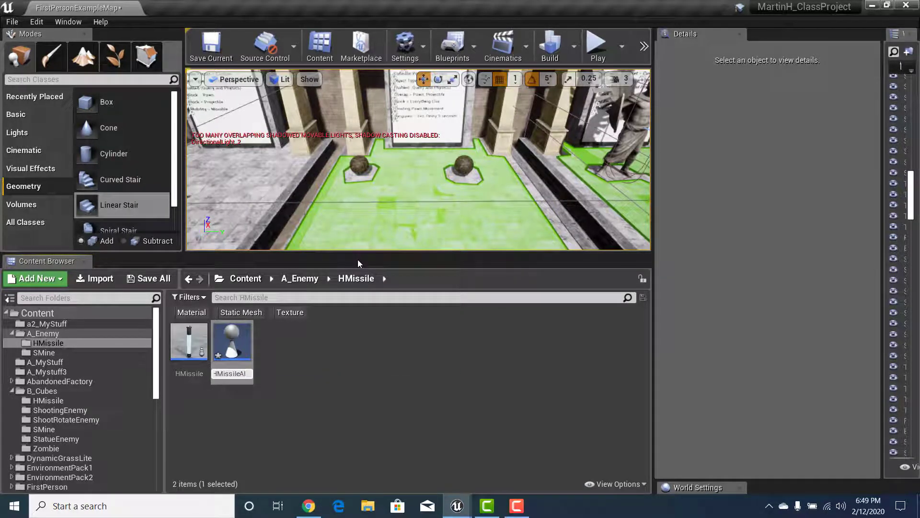
pyautogui.press('Return')
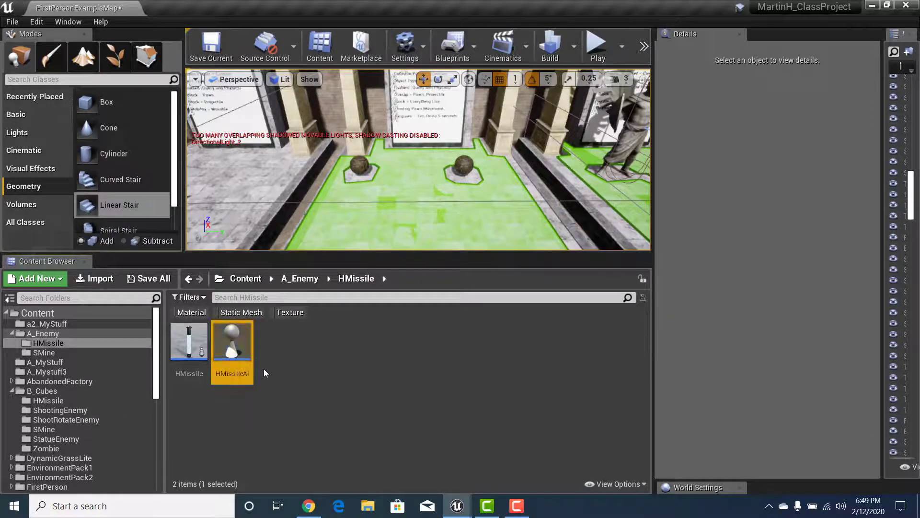
# Step: Open the HMissileAI blueprint and show its Event Graph
pyautogui.moveTo(240, 357)
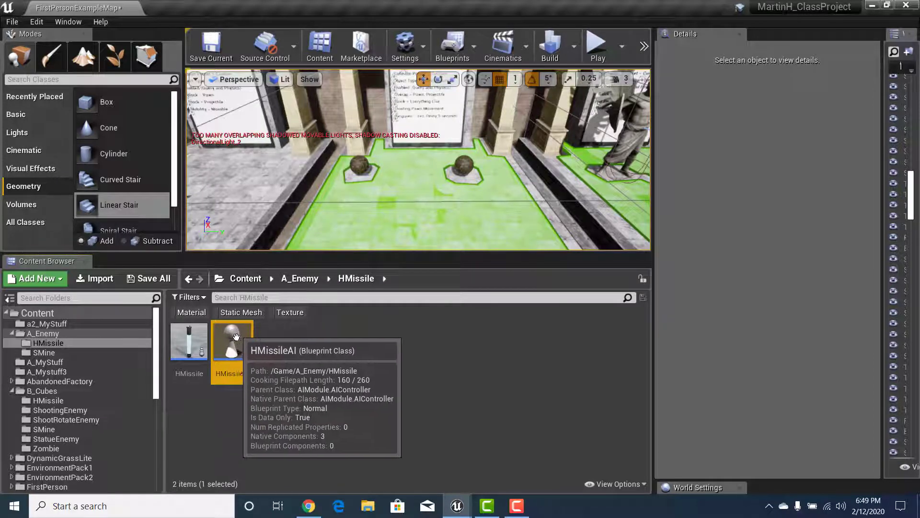
pyautogui.moveTo(203, 351)
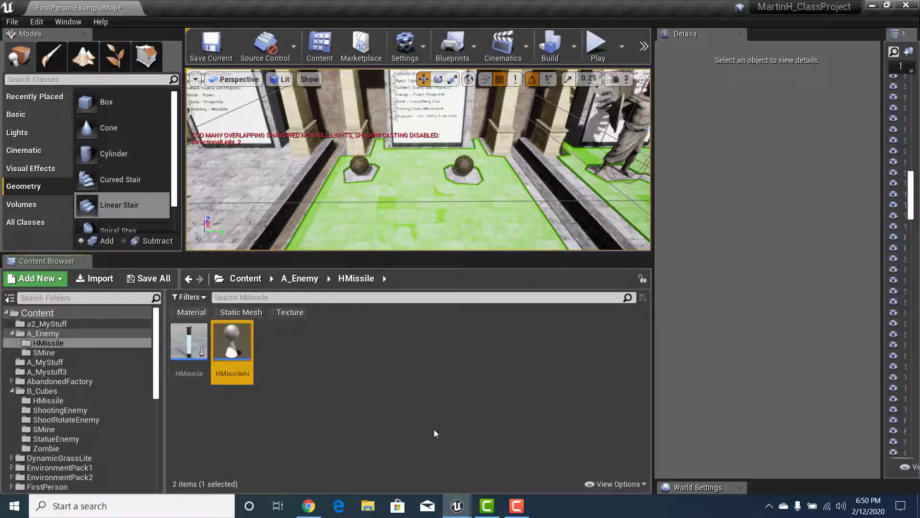
pyautogui.doubleClick(229, 355)
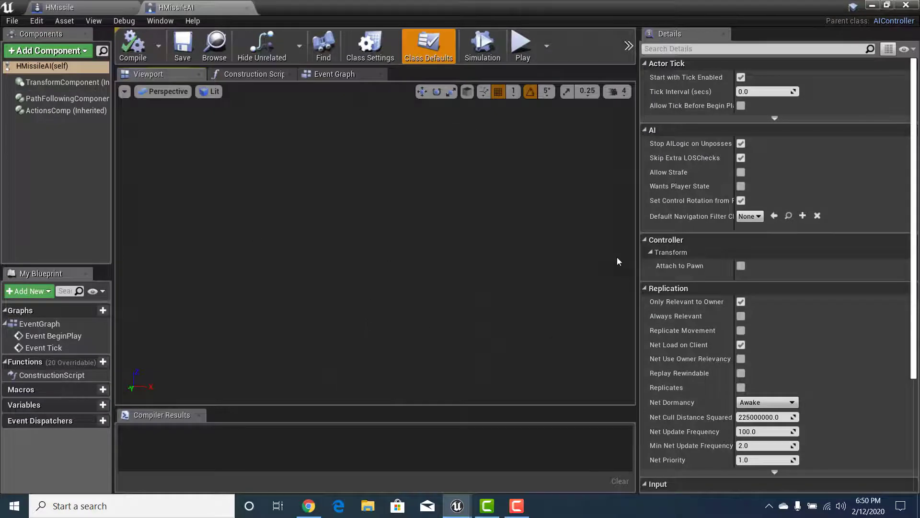
pyautogui.click(338, 74)
pyautogui.click(148, 74)
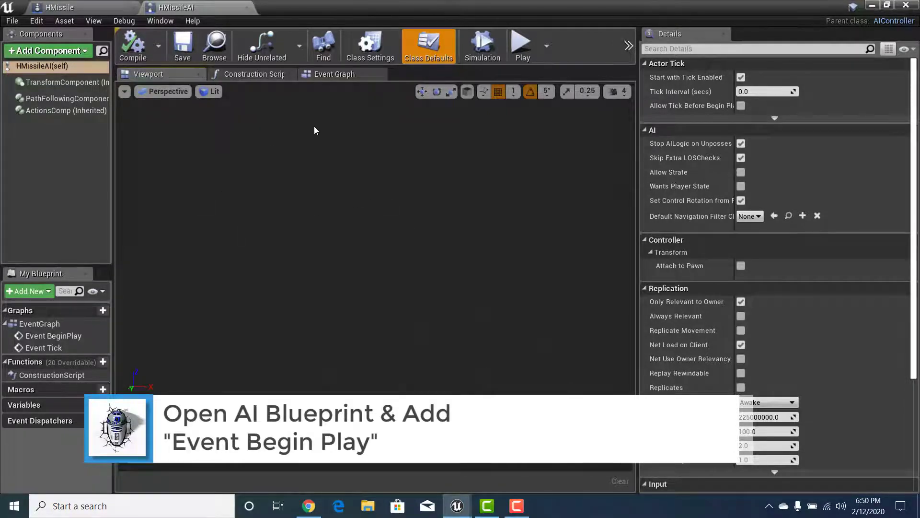
pyautogui.click(340, 75)
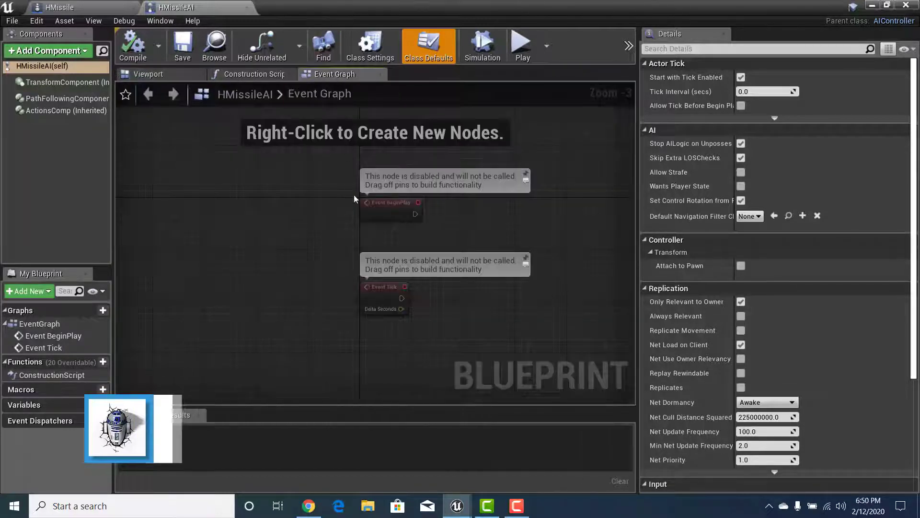
# Step: Delete the default Event Tick and Event BeginPlay nodes from the HMissileAI event graph
pyautogui.moveTo(306, 179); pyautogui.dragTo(359, 296)
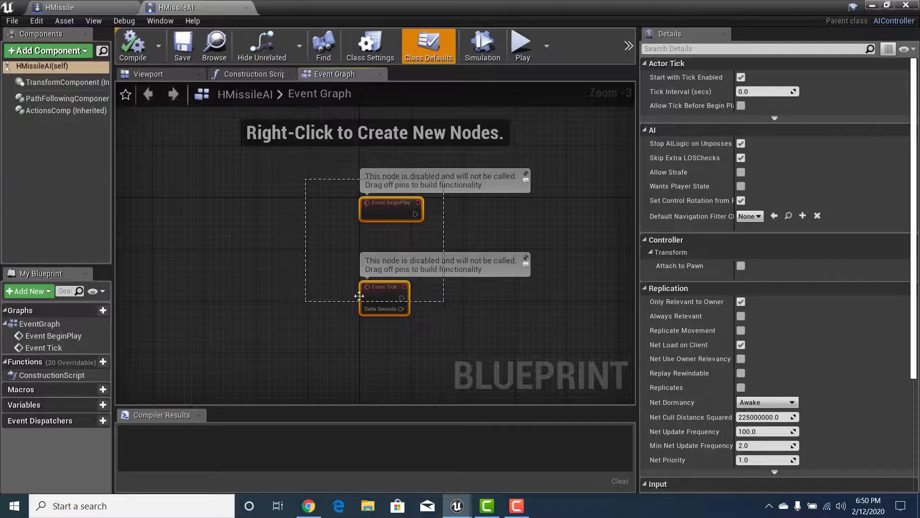
pyautogui.click(359, 296)
pyautogui.press('Delete')
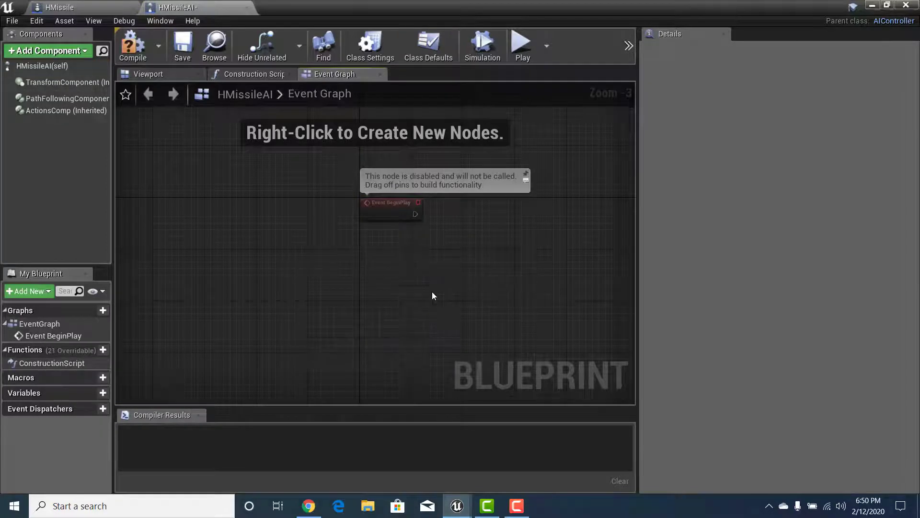
pyautogui.moveTo(409, 252); pyautogui.dragTo(288, 245, button='right')
pyautogui.click(274, 206)
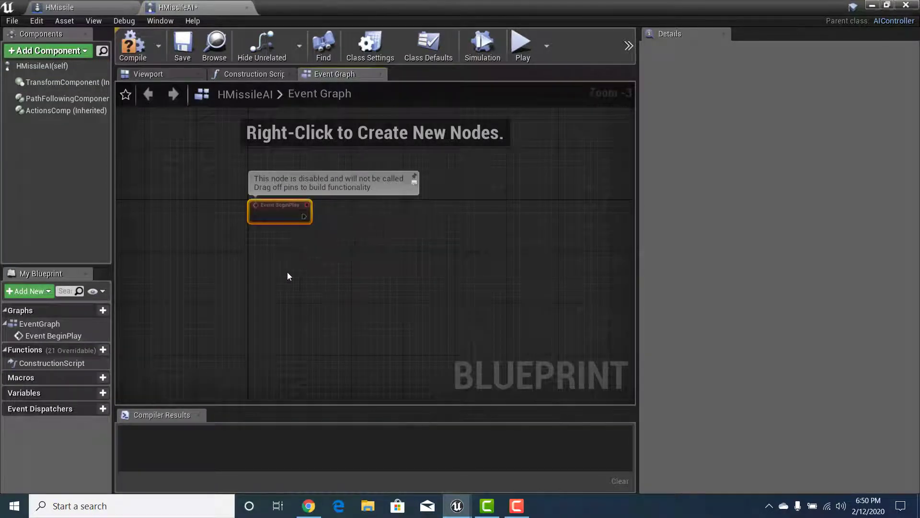
pyautogui.moveTo(210, 157); pyautogui.dragTo(398, 277)
pyautogui.press('Delete')
# Step: Add an active Event BeginPlay node to the empty event graph and place it near the graph origin
pyautogui.rightClick(257, 229)
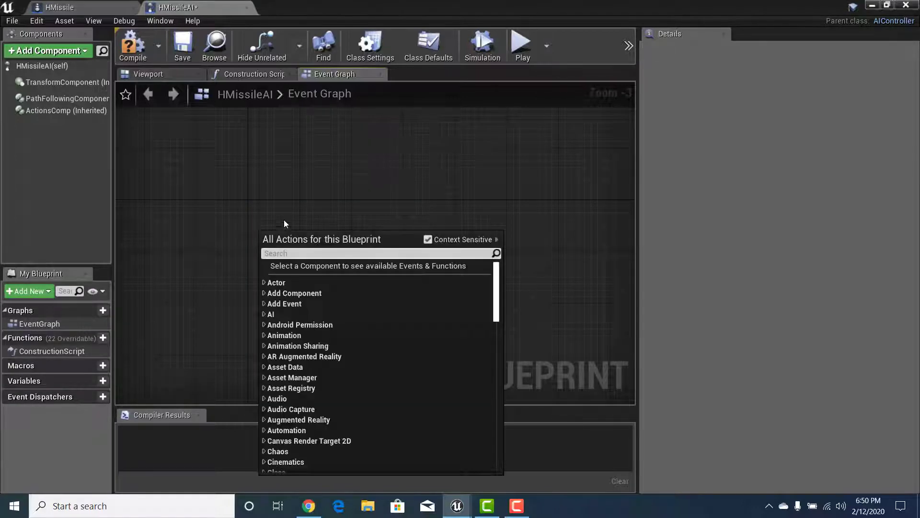
pyautogui.write('event')
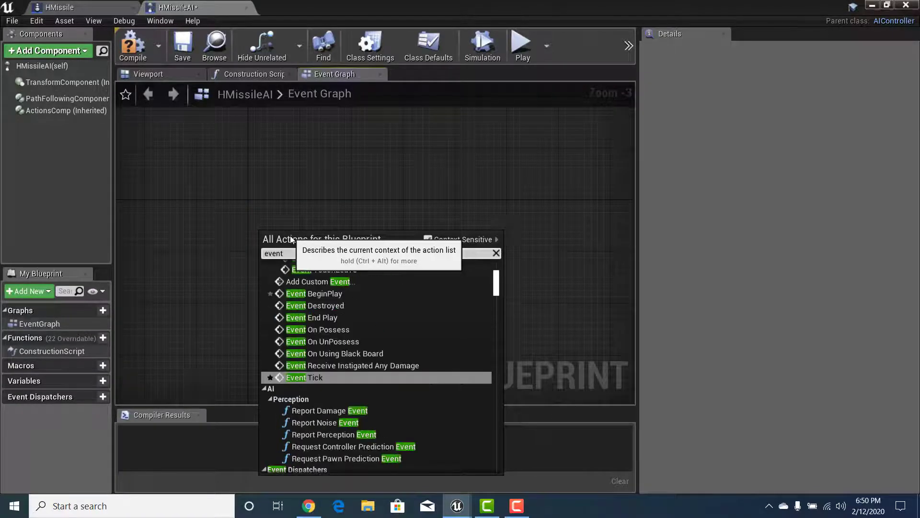
pyautogui.write(' be')
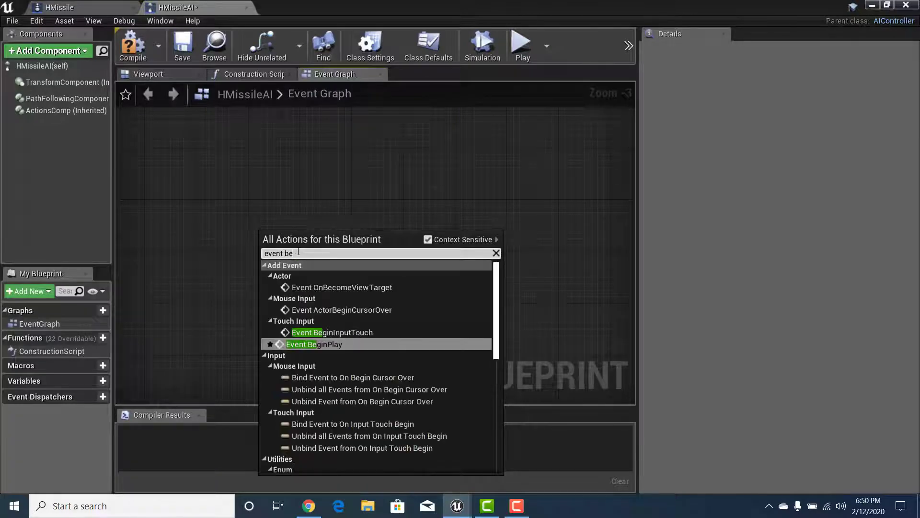
pyautogui.click(324, 345)
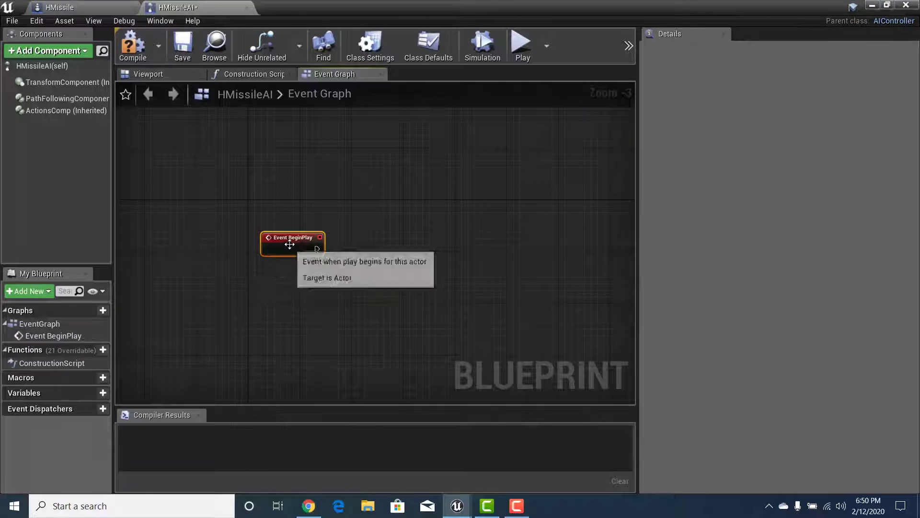
pyautogui.moveTo(291, 241); pyautogui.dragTo(271, 215)
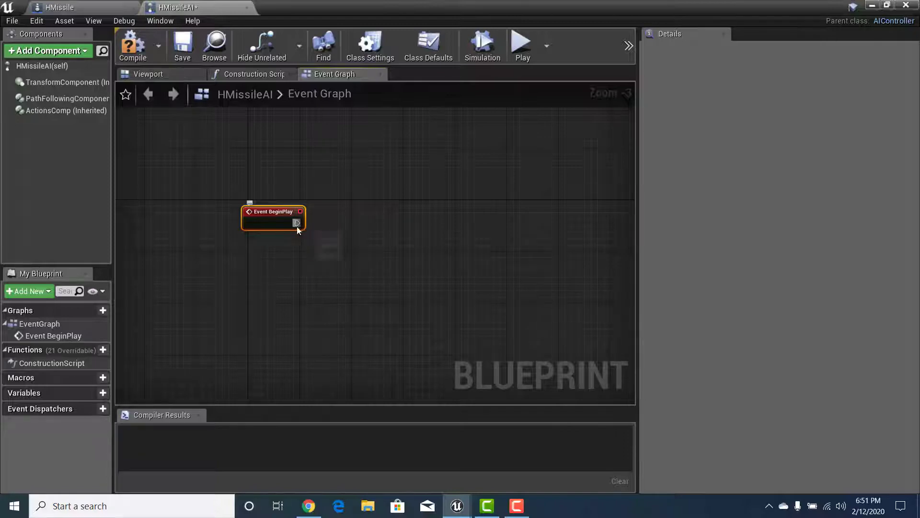
# Step: Add a Set Timer by Function Name node executed from Event BeginPlay and align it level with that event
pyautogui.moveTo(297, 229); pyautogui.dragTo(347, 227)
pyautogui.write('se')
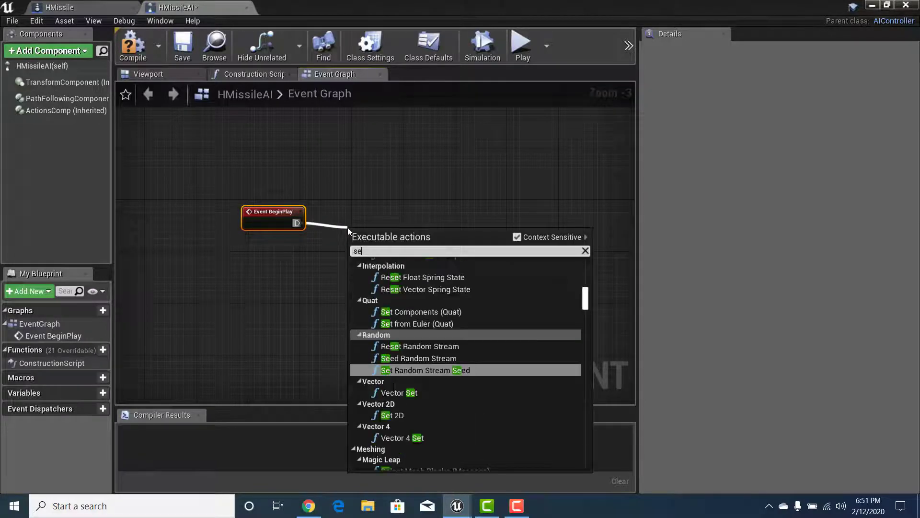
pyautogui.write('t tim')
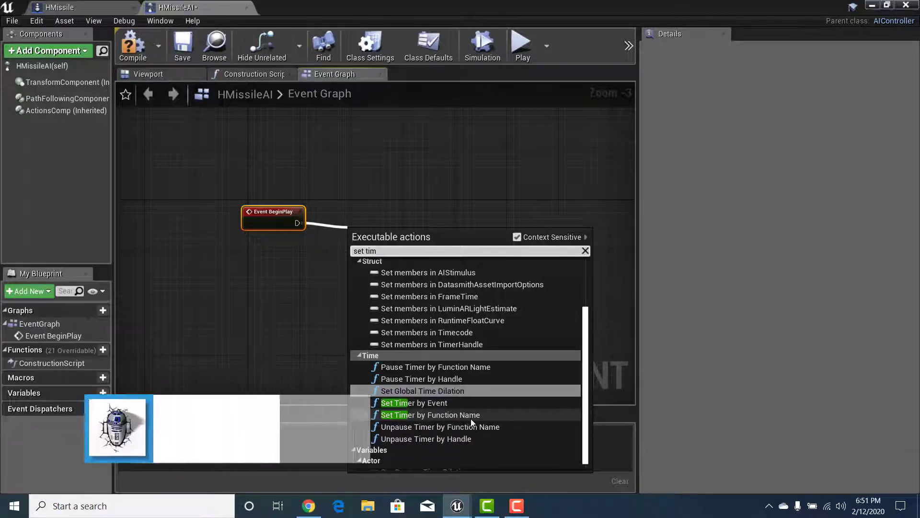
pyautogui.click(421, 414)
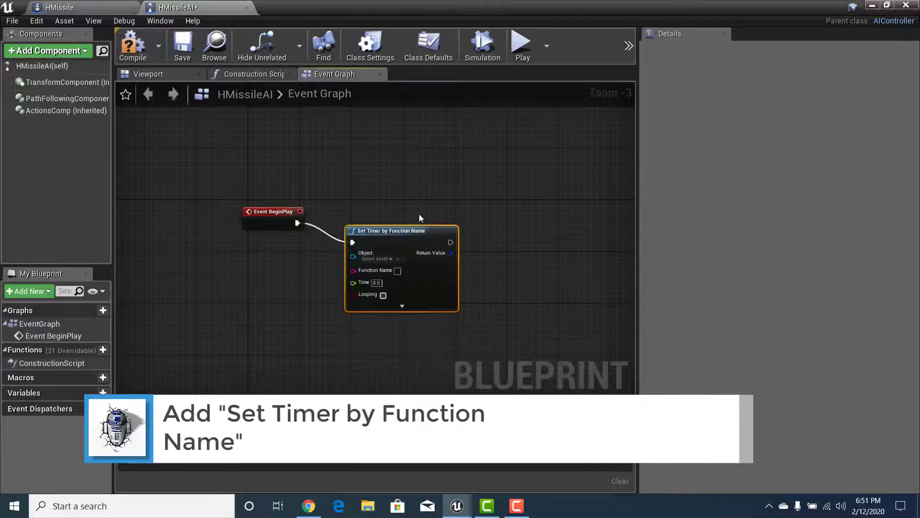
pyautogui.moveTo(412, 230); pyautogui.dragTo(412, 210)
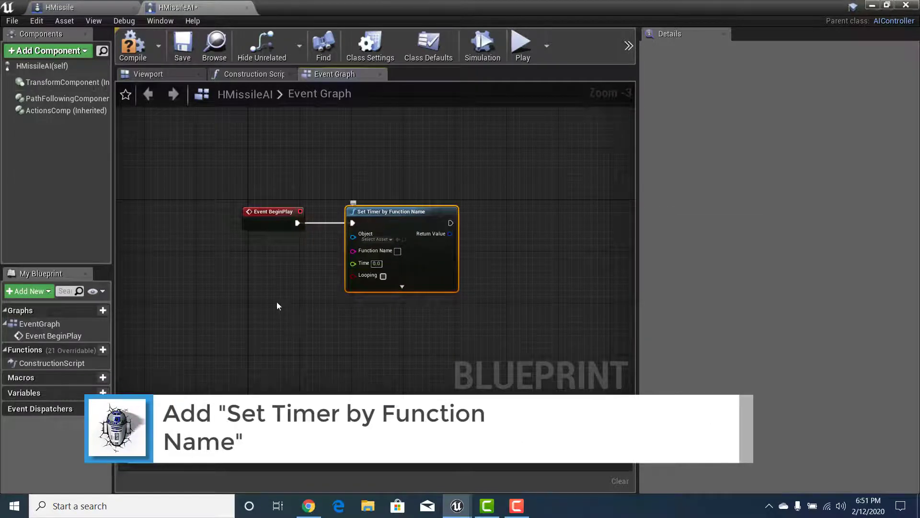
pyautogui.moveTo(263, 313); pyautogui.dragTo(283, 264, button='right')
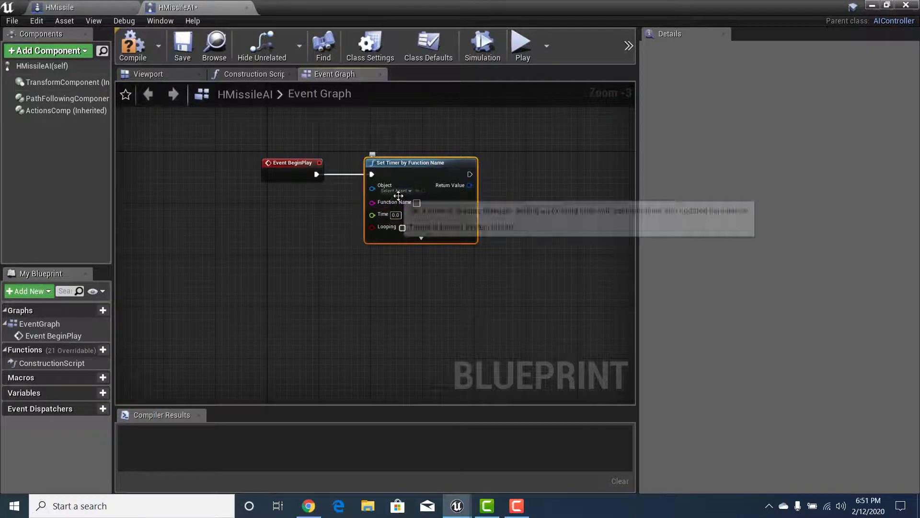
pyautogui.scroll(2, 416, 216)
pyautogui.moveTo(357, 216); pyautogui.dragTo(368, 267, button='right')
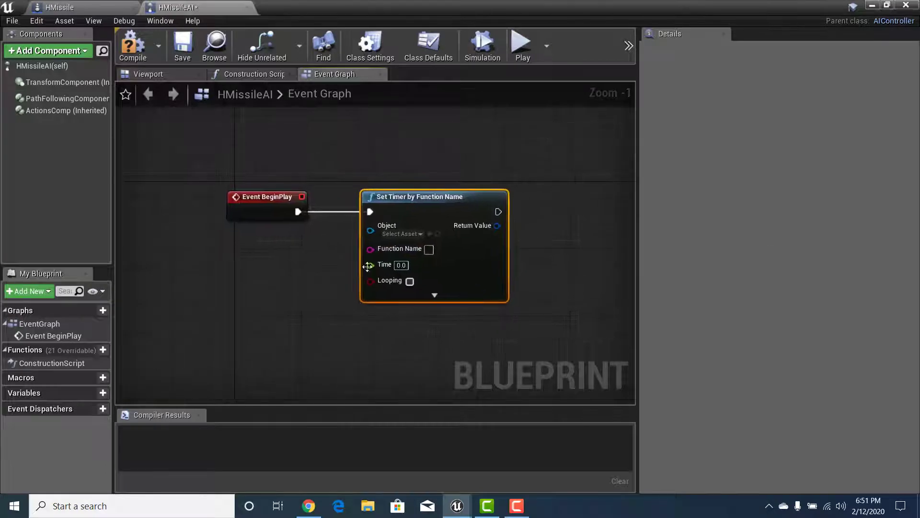
# Step: Set the Function Name of the Set Timer by Function Name node to FollowPlayer
pyautogui.click(410, 233)
pyautogui.click(331, 242)
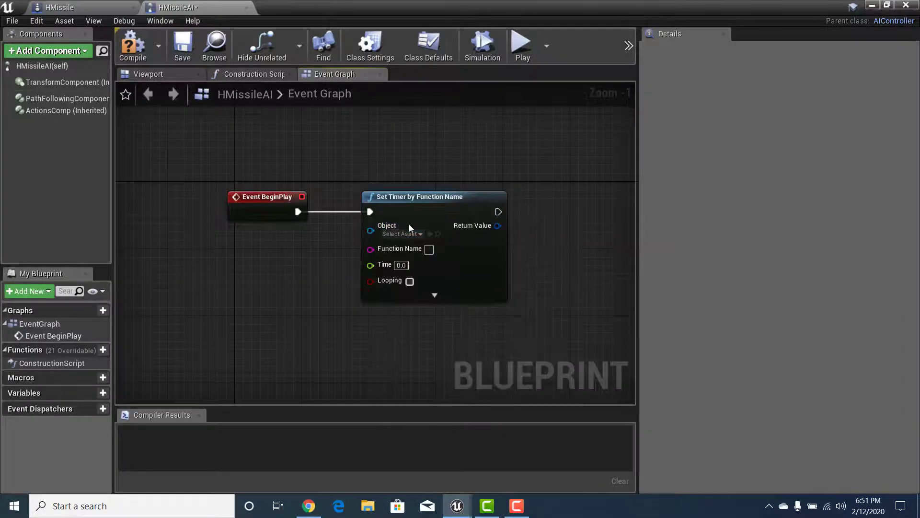
pyautogui.moveTo(300, 265); pyautogui.dragTo(304, 242, button='right')
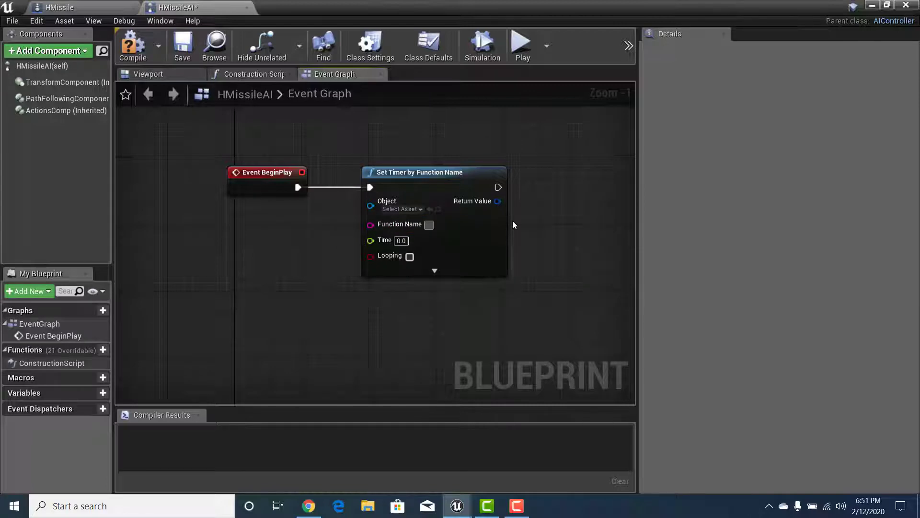
pyautogui.write('Fol')
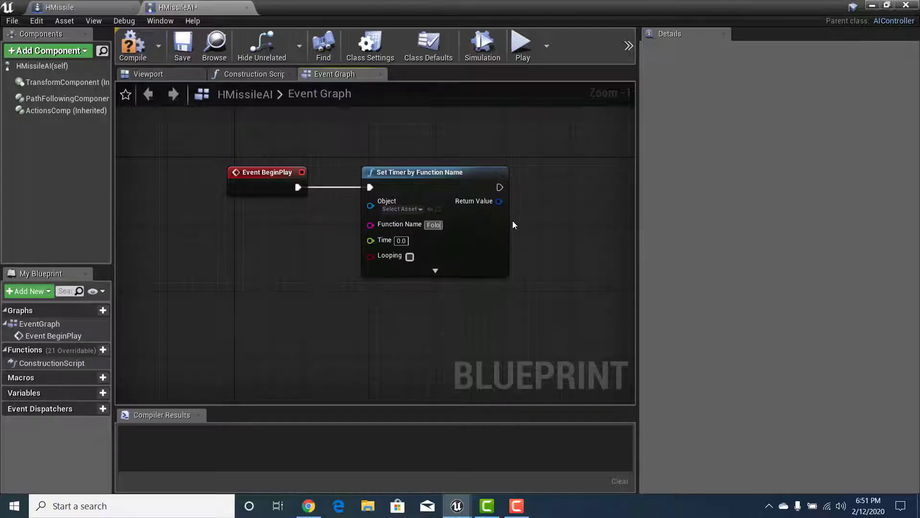
pyautogui.write('lowPl')
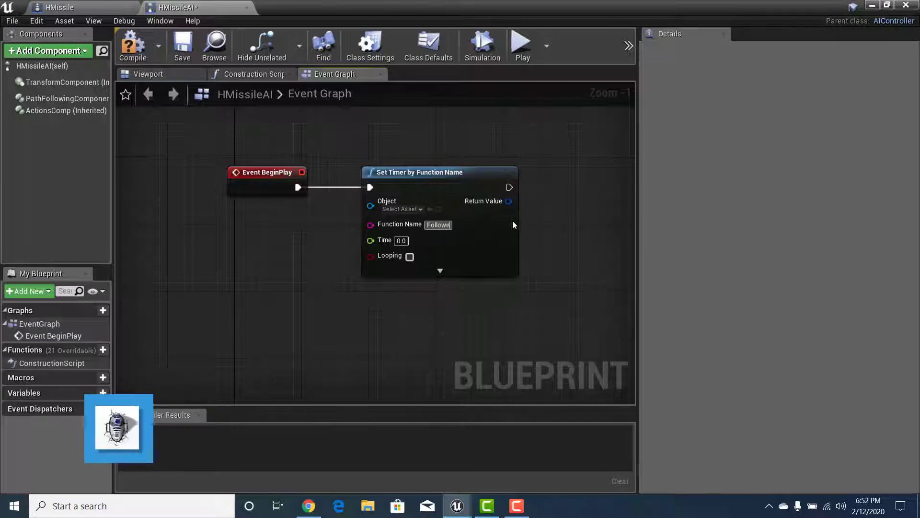
pyautogui.write('ayer')
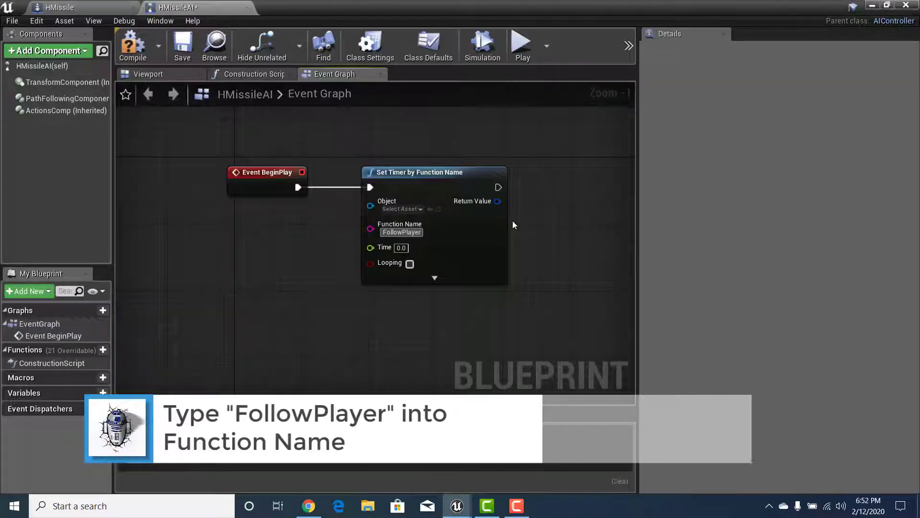
pyautogui.click(174, 250)
# Step: Set the timer node's Time to 1.0 and enable Looping
pyautogui.moveTo(267, 291); pyautogui.dragTo(274, 239, button='right')
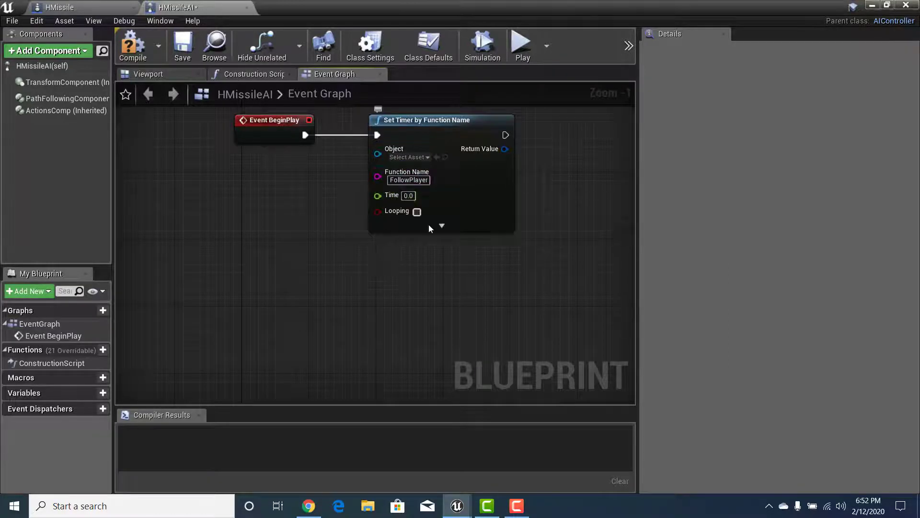
pyautogui.click(409, 195)
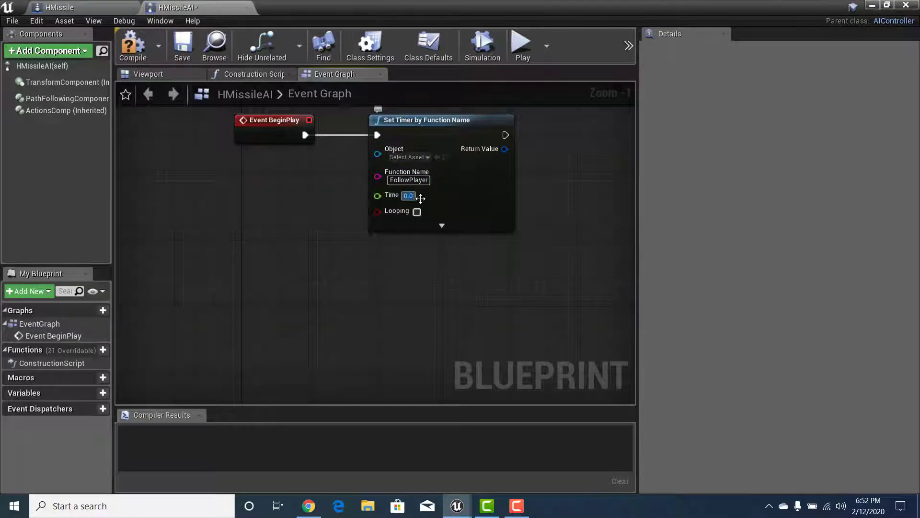
pyautogui.write('1')
pyautogui.press('Return')
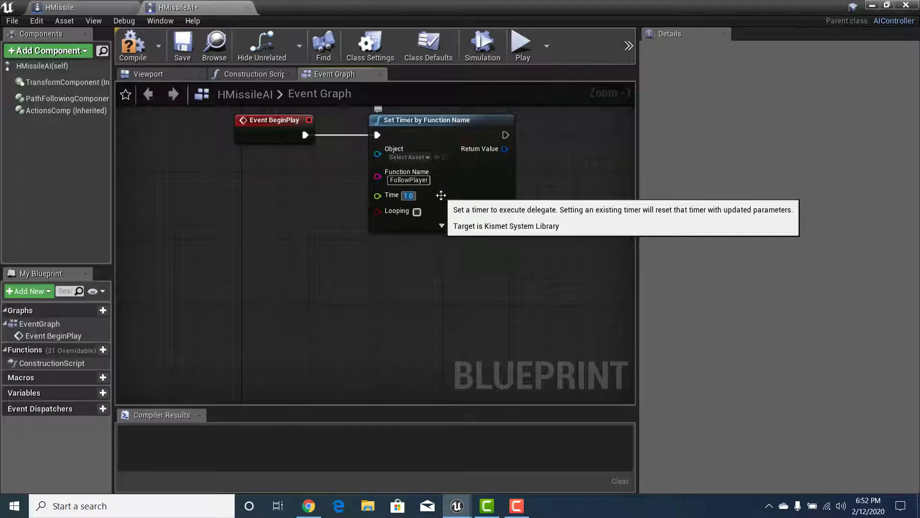
pyautogui.click(392, 309)
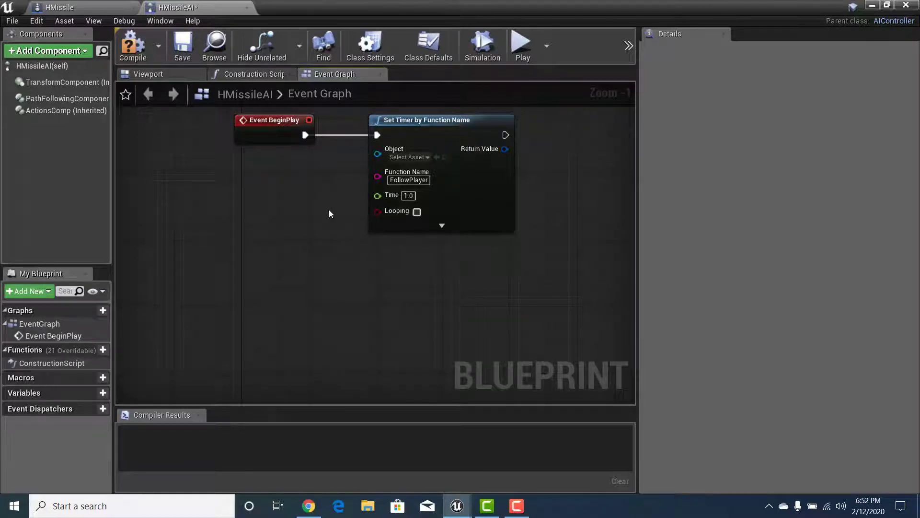
pyautogui.click(417, 211)
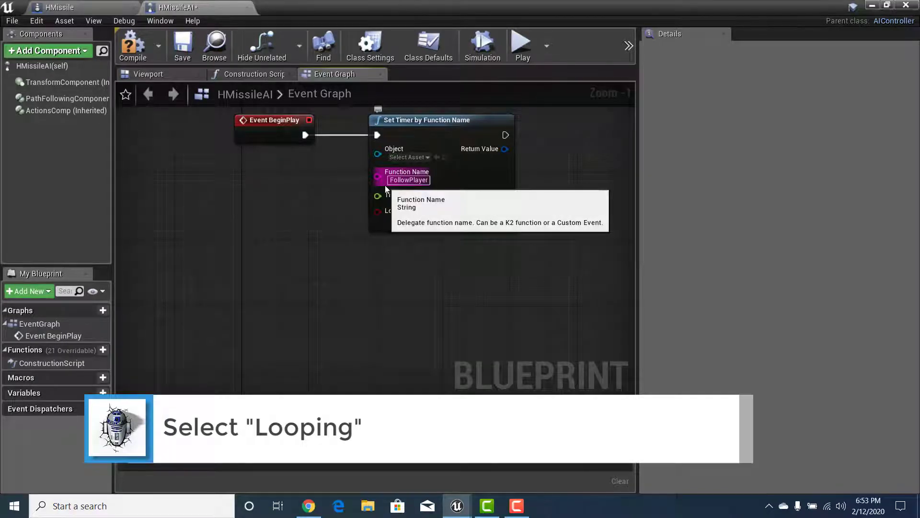
pyautogui.click(416, 211)
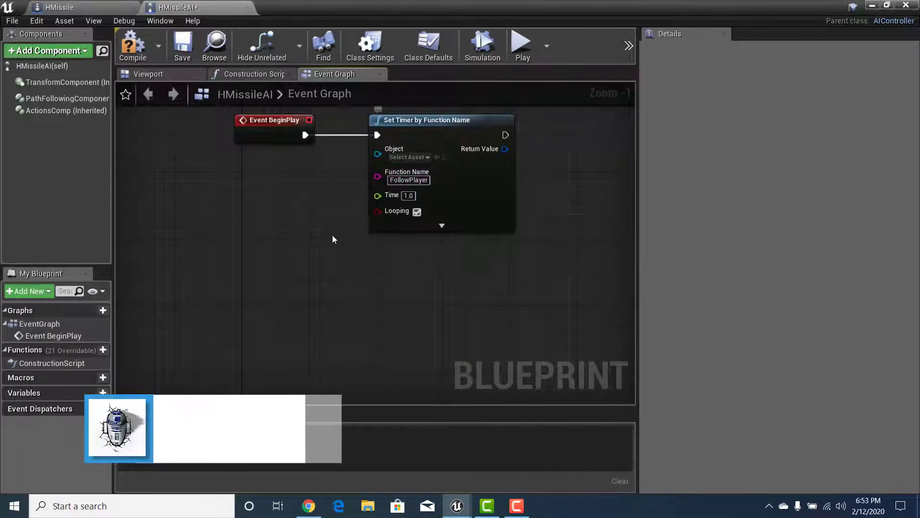
# Step: Add a custom event to the empty graph area below Event BeginPlay
pyautogui.moveTo(321, 245)
pyautogui.mouseDown(button='right')
pyautogui.moveTo(359, 243)
pyautogui.moveTo(330, 256)
pyautogui.mouseUp(button='right')
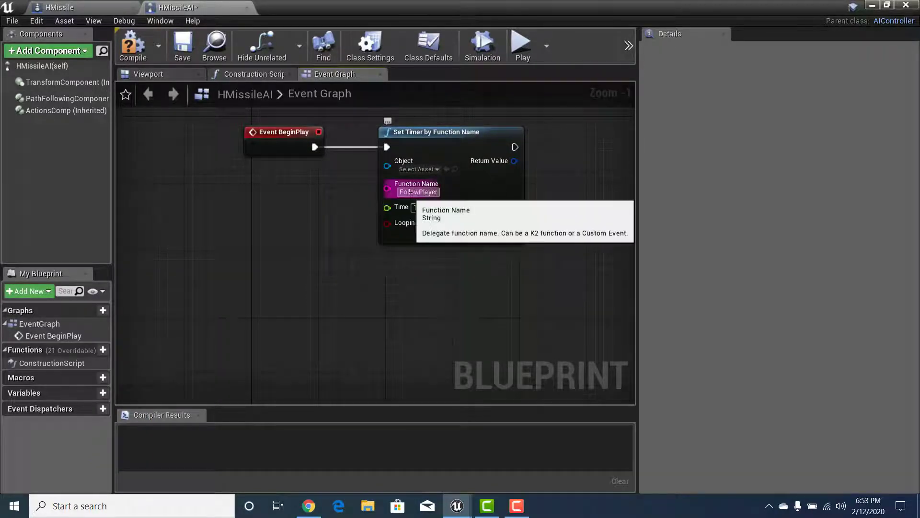
pyautogui.moveTo(259, 302); pyautogui.dragTo(262, 268, button='right')
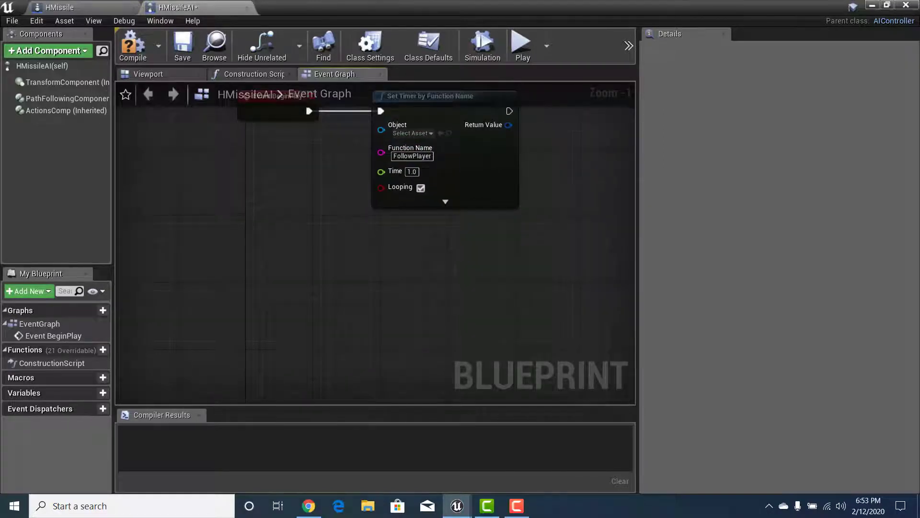
pyautogui.moveTo(277, 274); pyautogui.dragTo(275, 304, button='right')
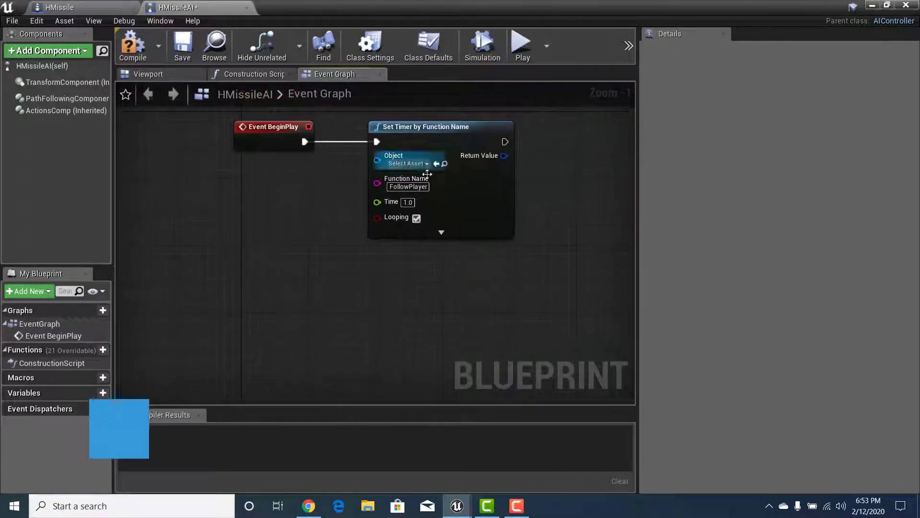
pyautogui.rightClick(240, 289)
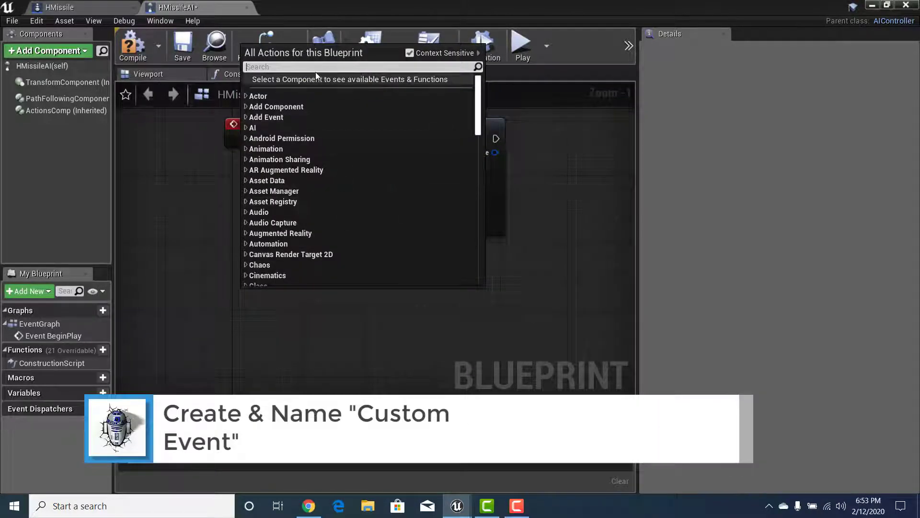
pyautogui.write('cu')
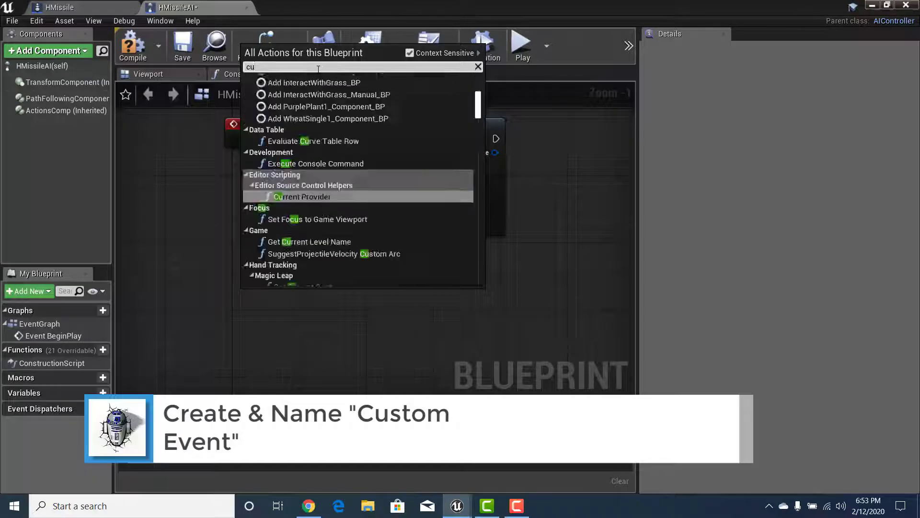
pyautogui.write('stom')
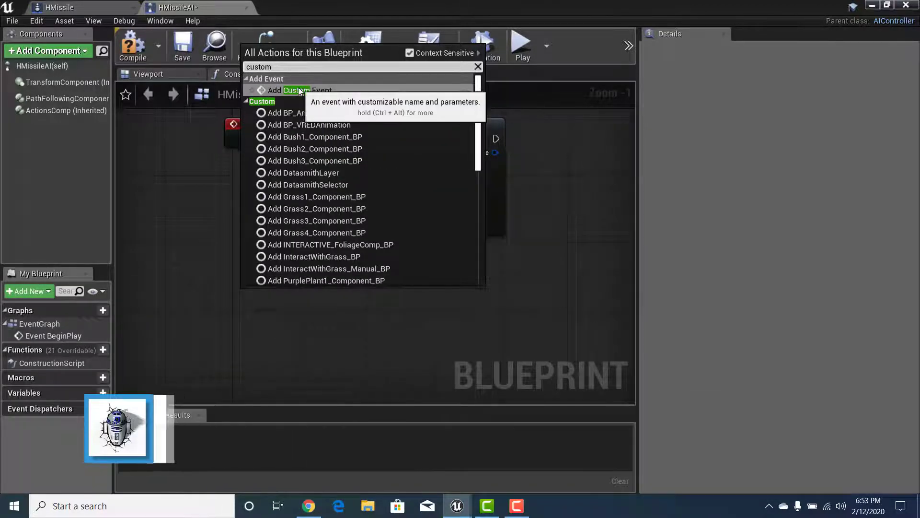
pyautogui.click(324, 91)
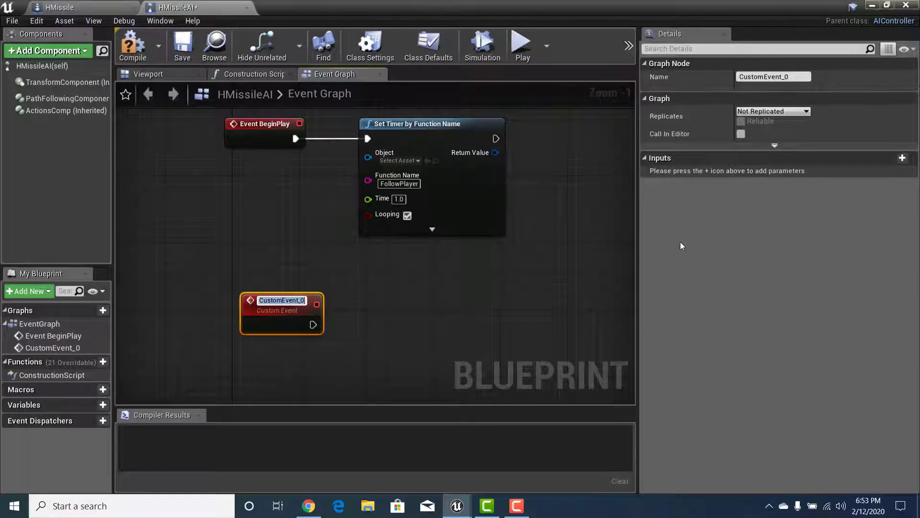
# Step: Name the new custom event FollowPlayer and align it directly beneath Event BeginPlay
pyautogui.press('BackSpace')
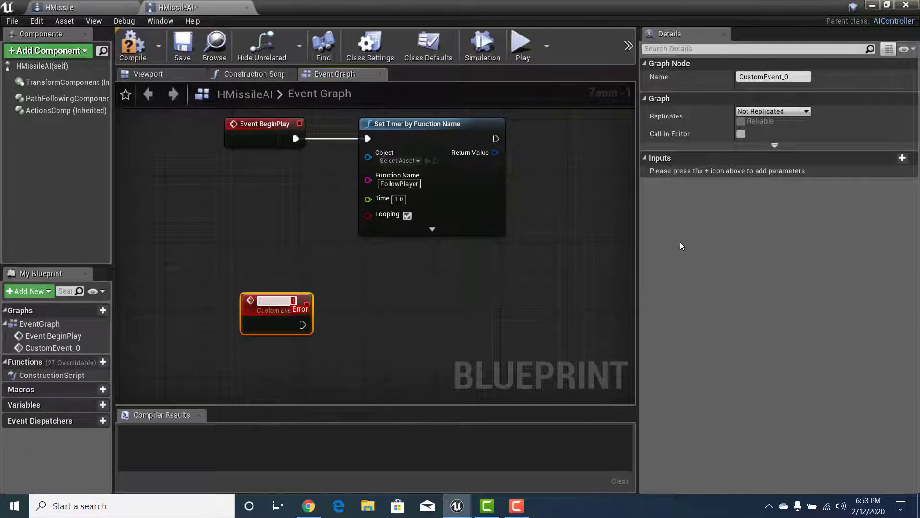
pyautogui.write('Follow')
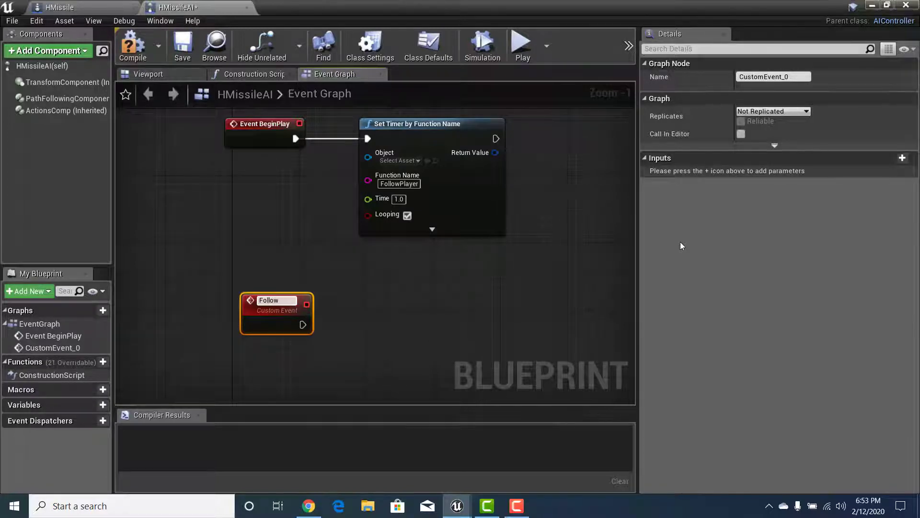
pyautogui.write('Player')
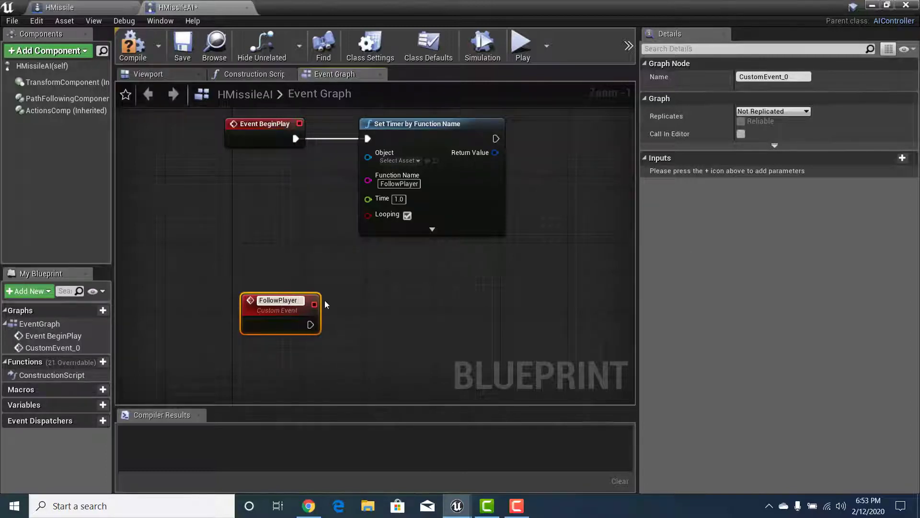
pyautogui.press('BackSpace')
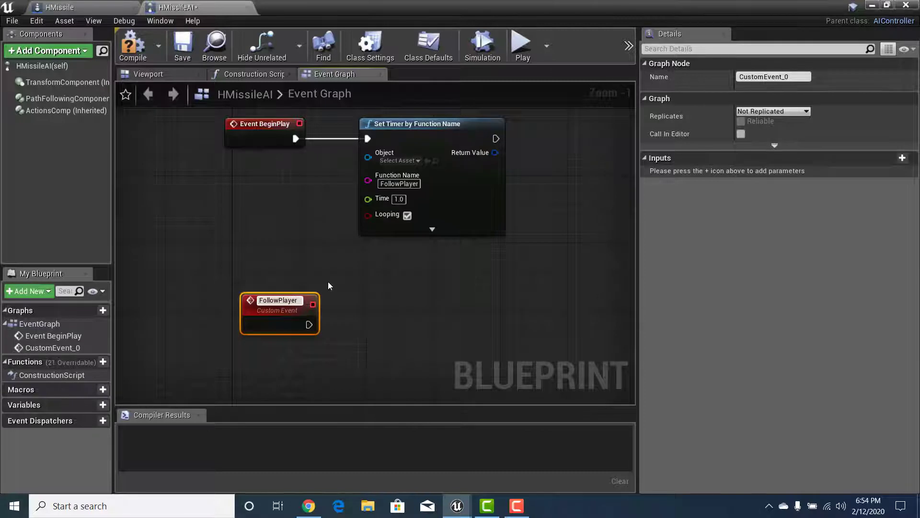
pyautogui.click(303, 265)
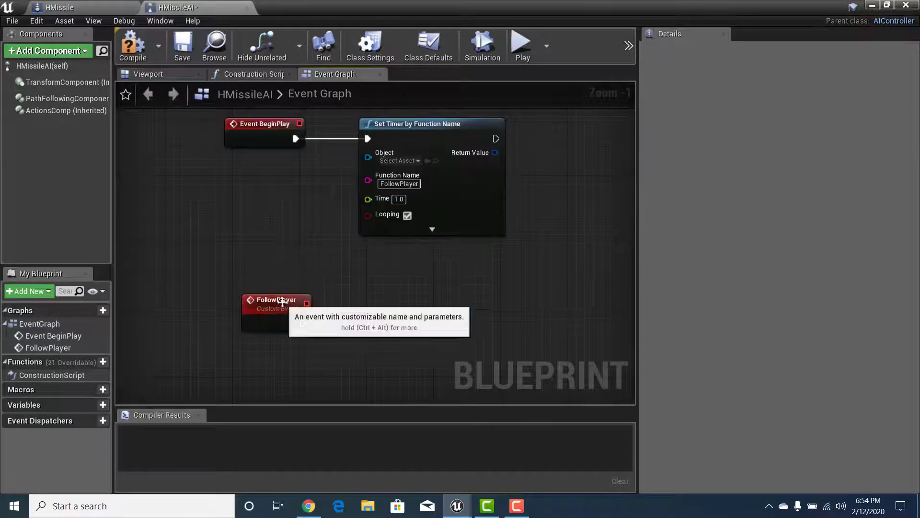
pyautogui.click(254, 295)
pyautogui.moveTo(262, 296); pyautogui.dragTo(271, 295)
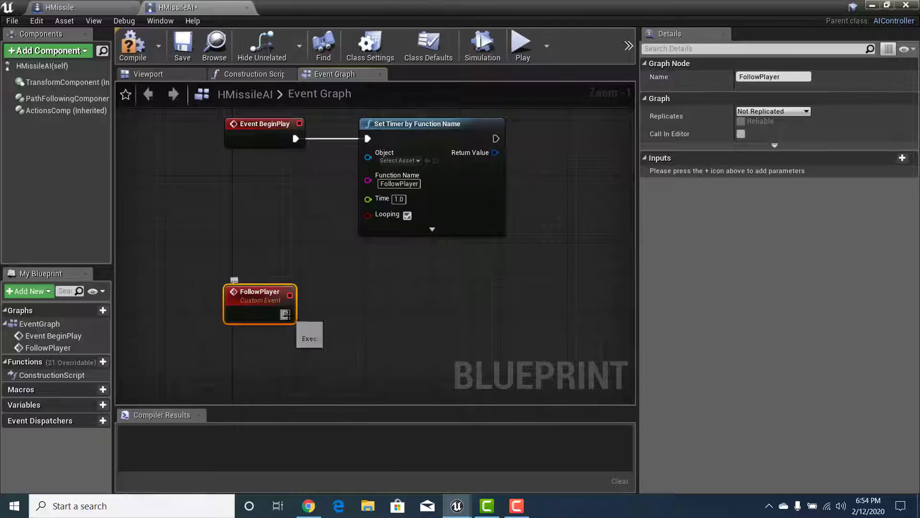
# Step: Add an AI MoveTo node executed from the FollowPlayer event, level with it and with space between the two nodes
pyautogui.moveTo(286, 314); pyautogui.dragTo(347, 313)
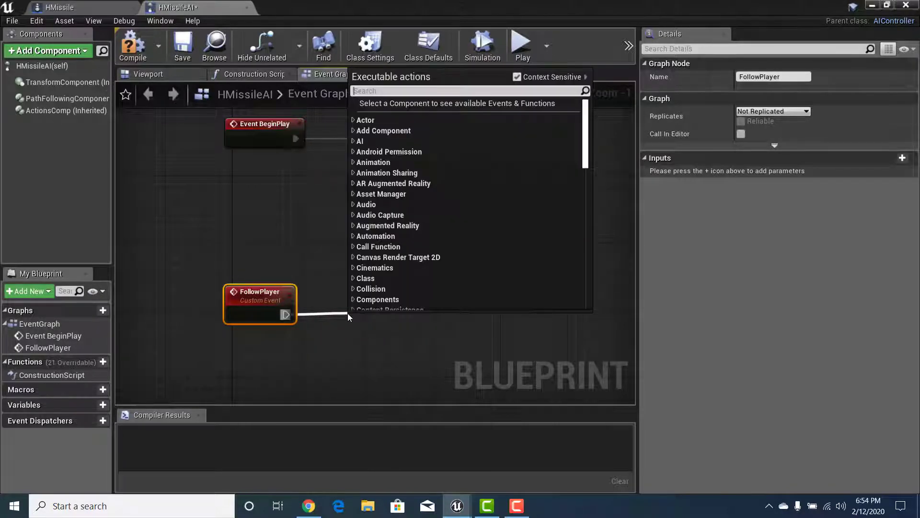
pyautogui.write('AI')
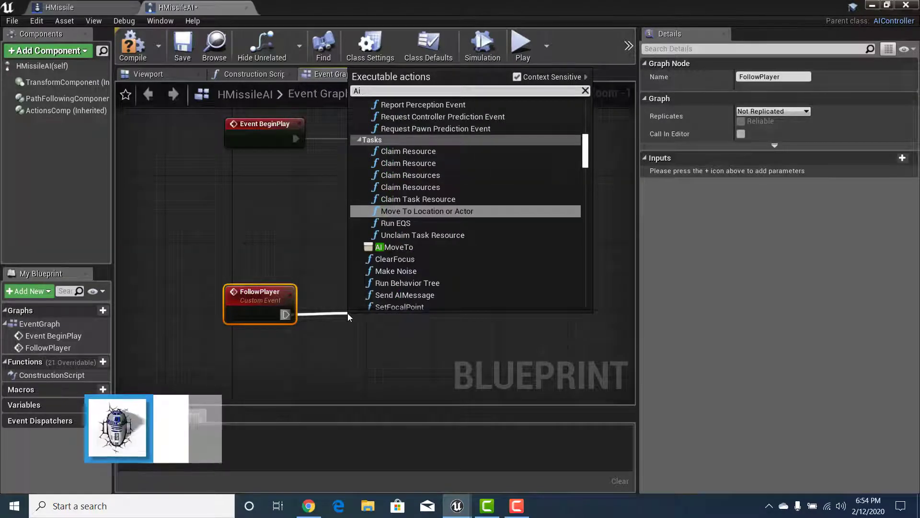
pyautogui.click(401, 248)
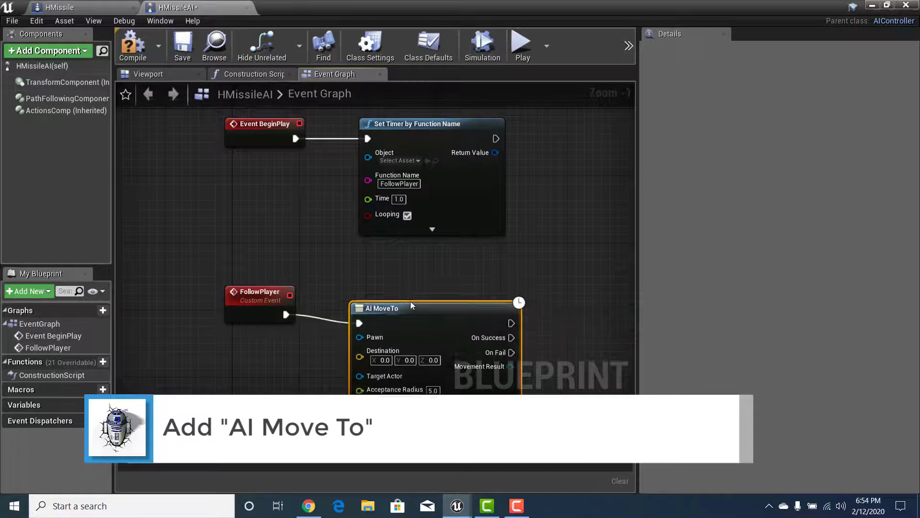
pyautogui.moveTo(411, 301); pyautogui.dragTo(410, 296)
pyautogui.moveTo(156, 257); pyautogui.dragTo(171, 223, button='right')
pyautogui.moveTo(279, 356); pyautogui.dragTo(275, 317, button='right')
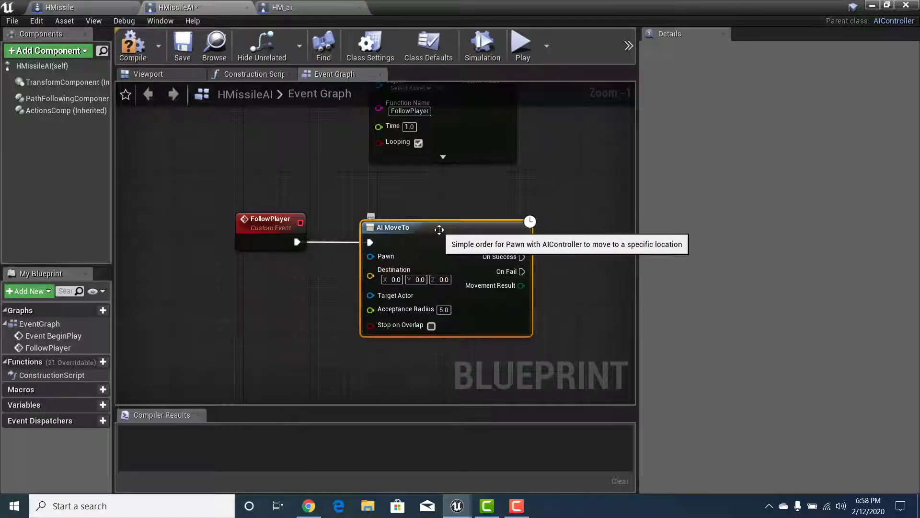
pyautogui.moveTo(438, 229); pyautogui.dragTo(463, 229)
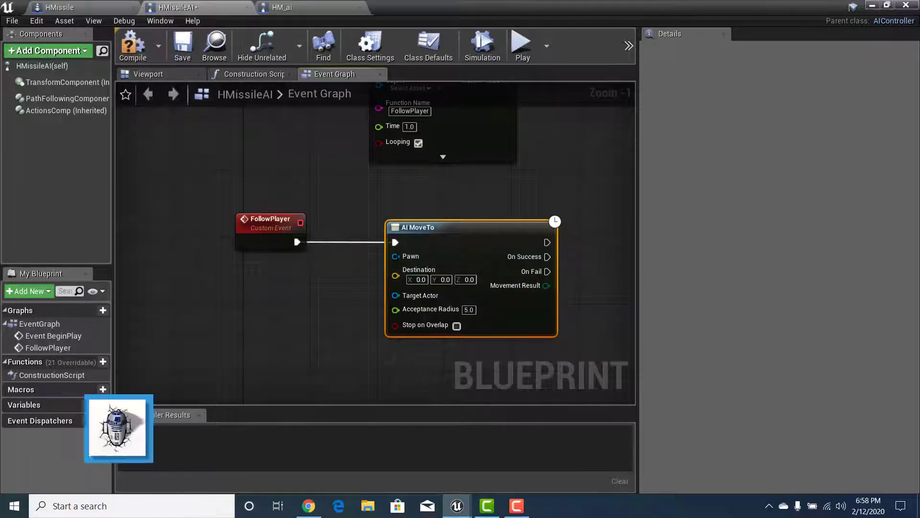
# Step: Feed AI MoveTo's Pawn input from a Get Controlled Pawn node and arrange it between the FollowPlayer event and AI MoveTo
pyautogui.click(298, 8)
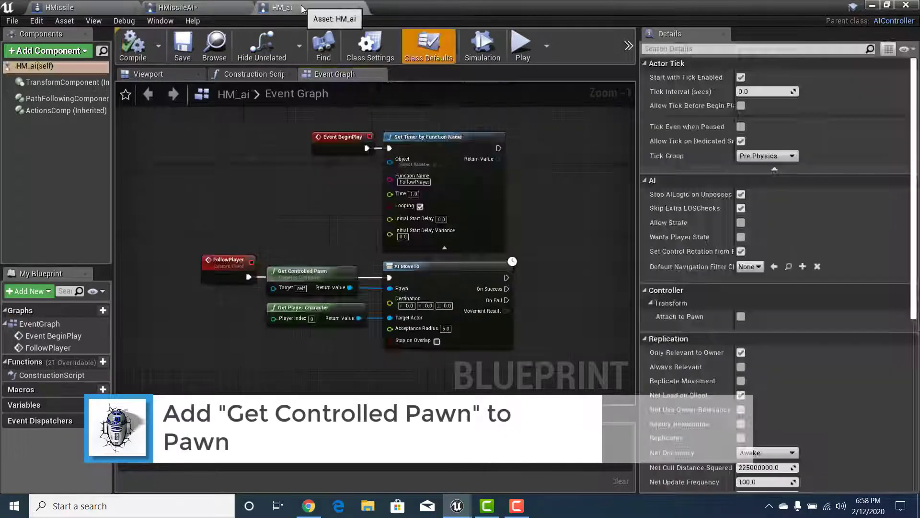
pyautogui.click(198, 8)
pyautogui.moveTo(396, 257); pyautogui.dragTo(332, 288)
pyautogui.write('get')
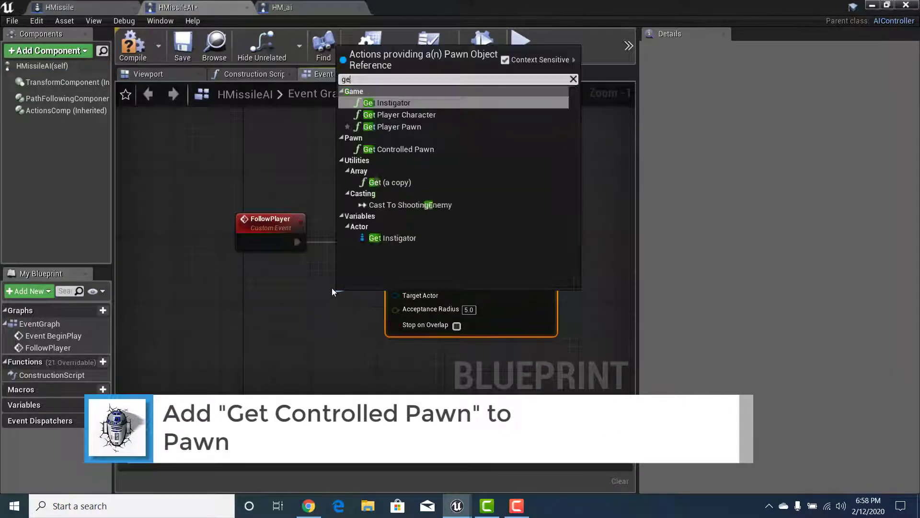
pyautogui.click(411, 150)
pyautogui.moveTo(360, 289); pyautogui.dragTo(271, 263)
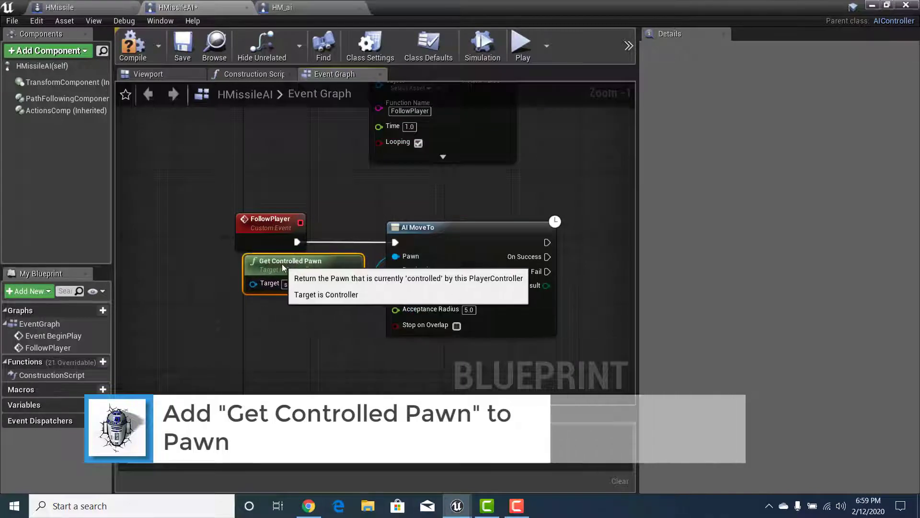
pyautogui.moveTo(240, 224); pyautogui.dragTo(170, 227)
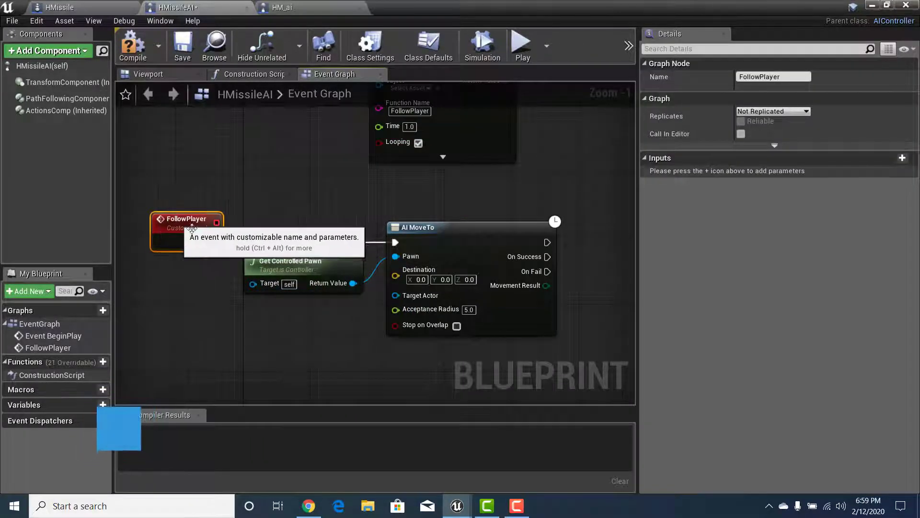
pyautogui.moveTo(307, 264); pyautogui.dragTo(316, 257)
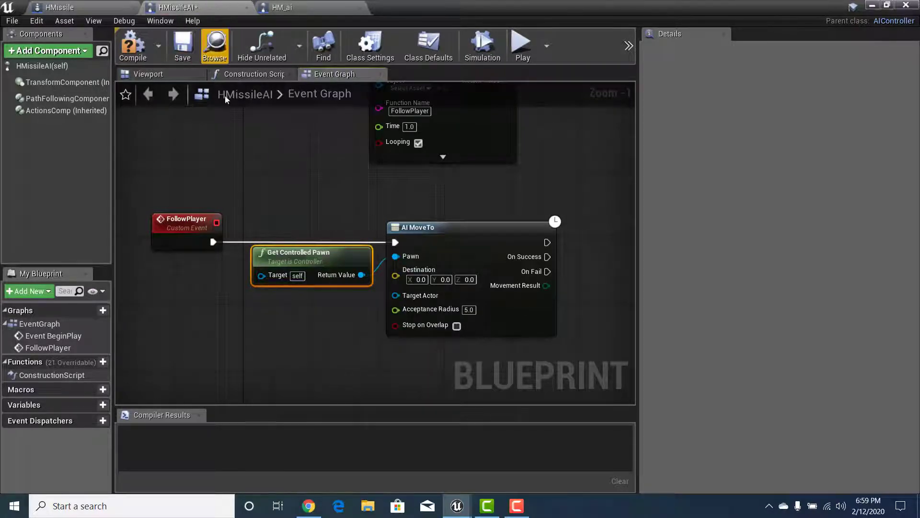
# Step: Feed AI MoveTo's Target Actor input from a Get Player Character node and place it just below Get Controlled Pawn
pyautogui.moveTo(395, 295); pyautogui.dragTo(326, 326)
pyautogui.write('get p')
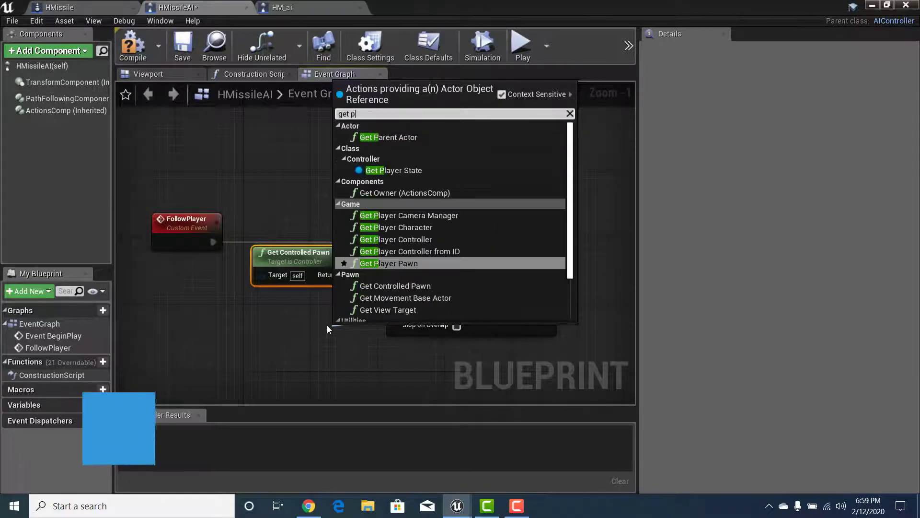
pyautogui.write('l')
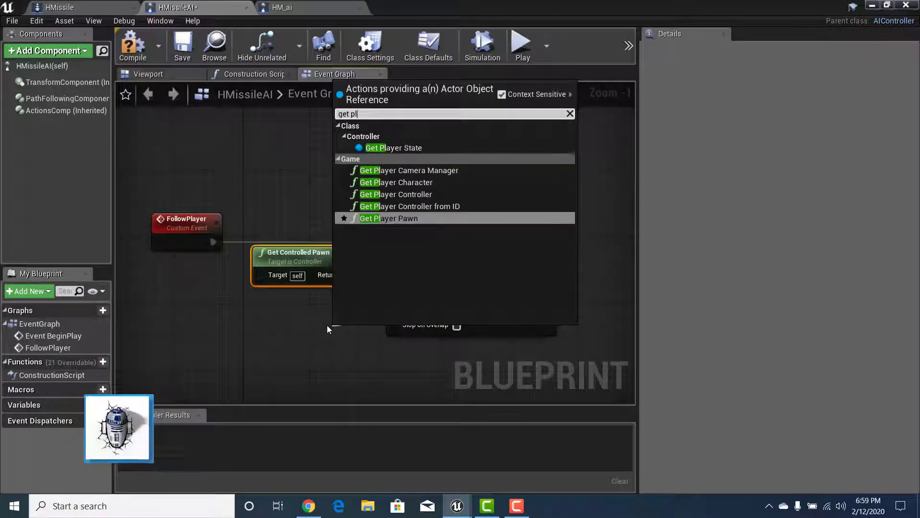
pyautogui.click(421, 182)
pyautogui.click(288, 12)
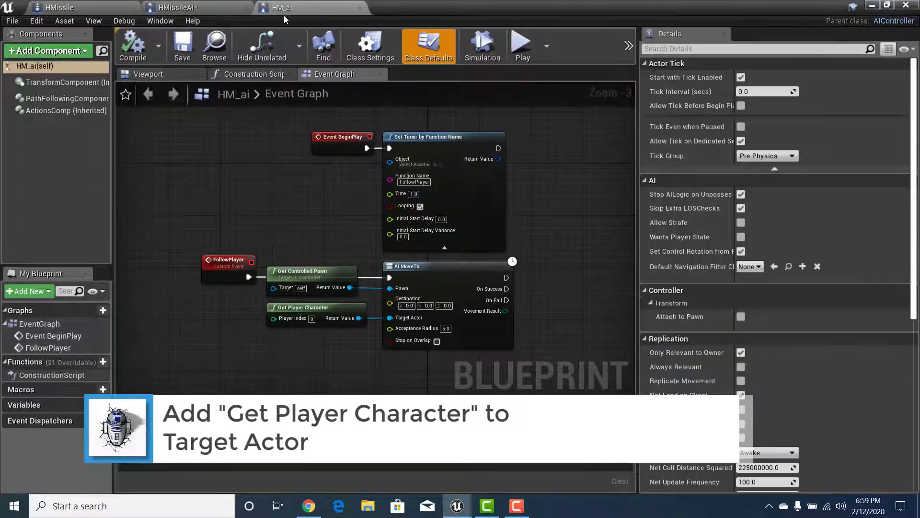
pyautogui.click(182, 7)
pyautogui.moveTo(359, 323); pyautogui.dragTo(269, 304)
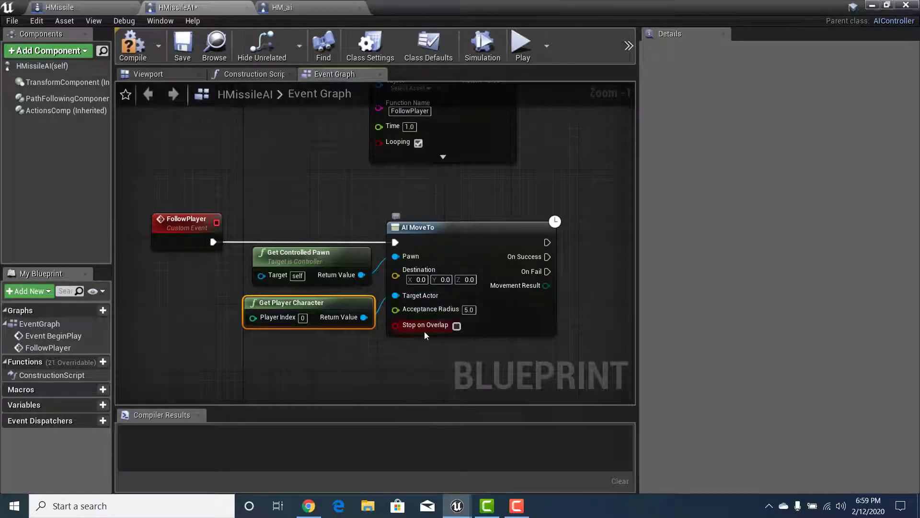
# Step: Compile and save the HMissileAI blueprint
pyautogui.moveTo(311, 188); pyautogui.dragTo(327, 256, button='right')
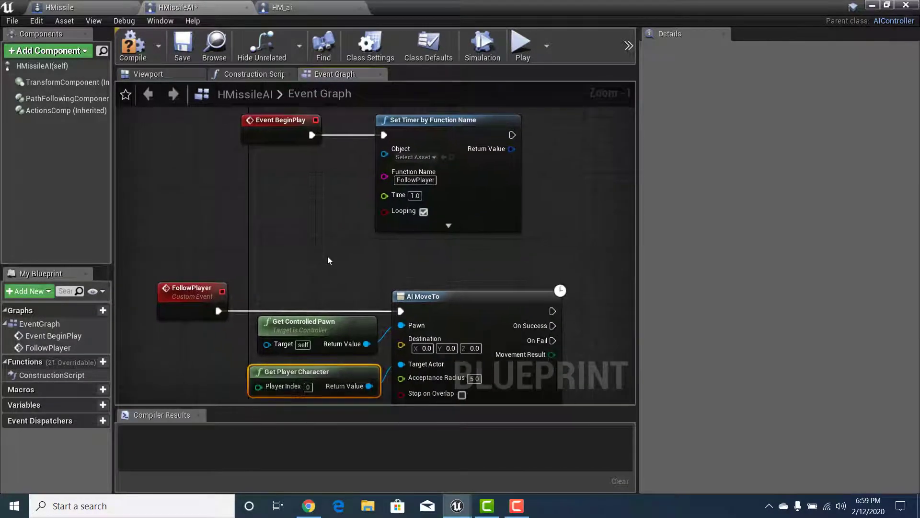
pyautogui.scroll(-2, 326, 256)
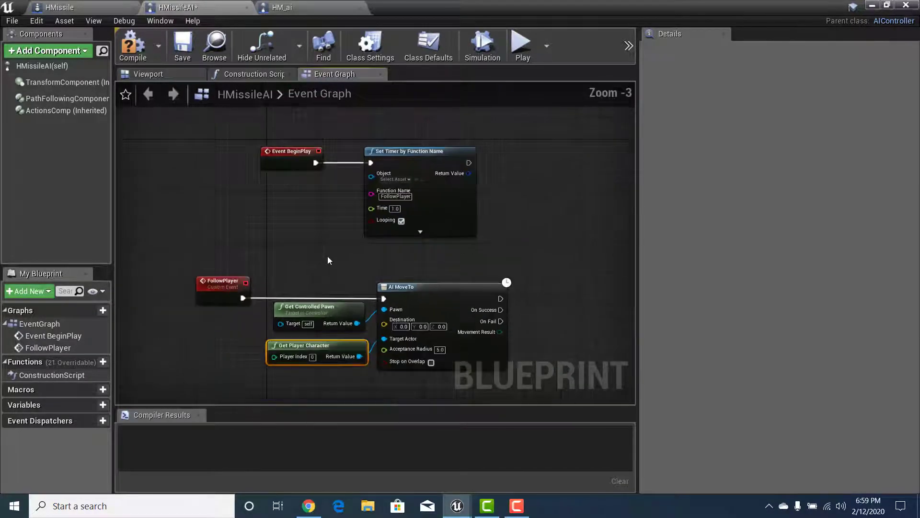
pyautogui.click(137, 48)
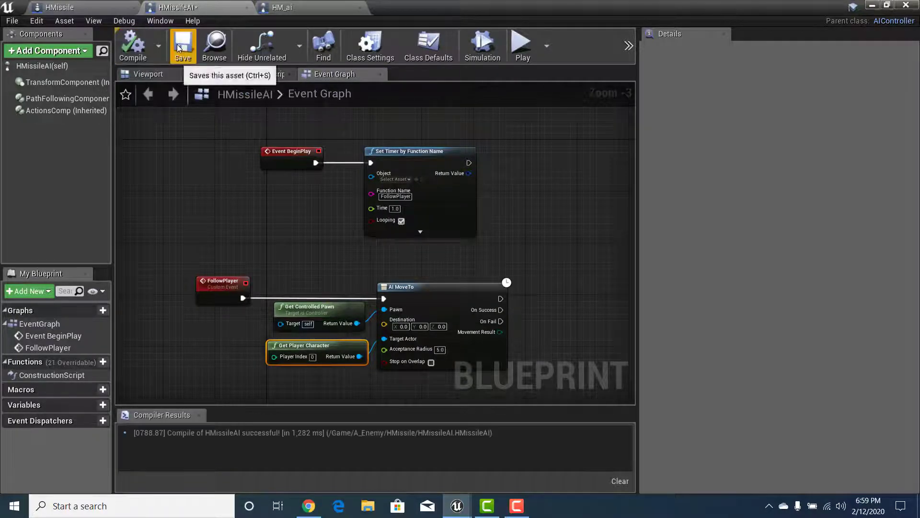
pyautogui.click(178, 45)
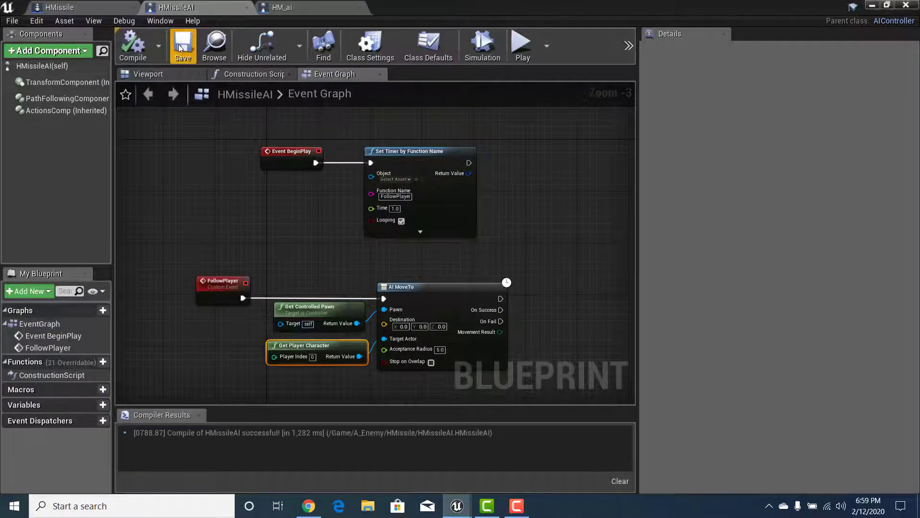
# Step: Set the AI Controller Class of the HMissile pawn to HMissileAI in its class defaults
pyautogui.click(81, 8)
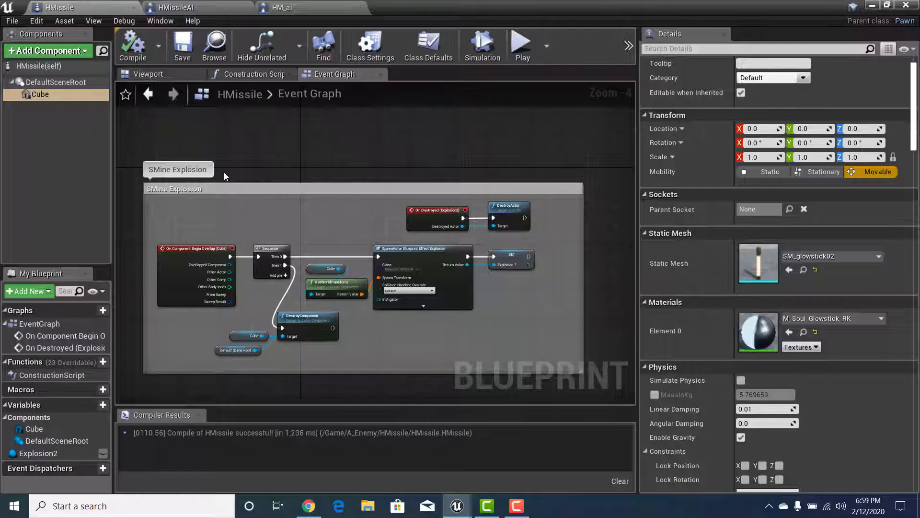
pyautogui.click(19, 66)
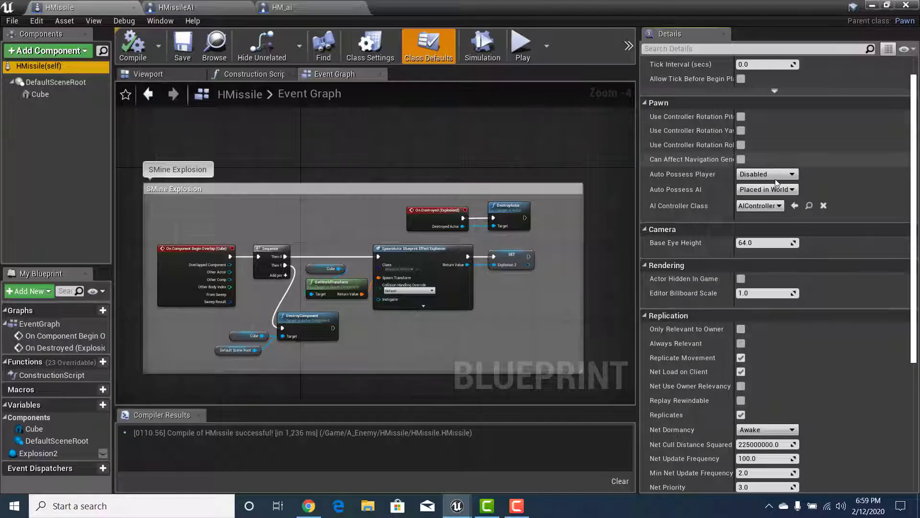
pyautogui.scroll(1, 708, 157)
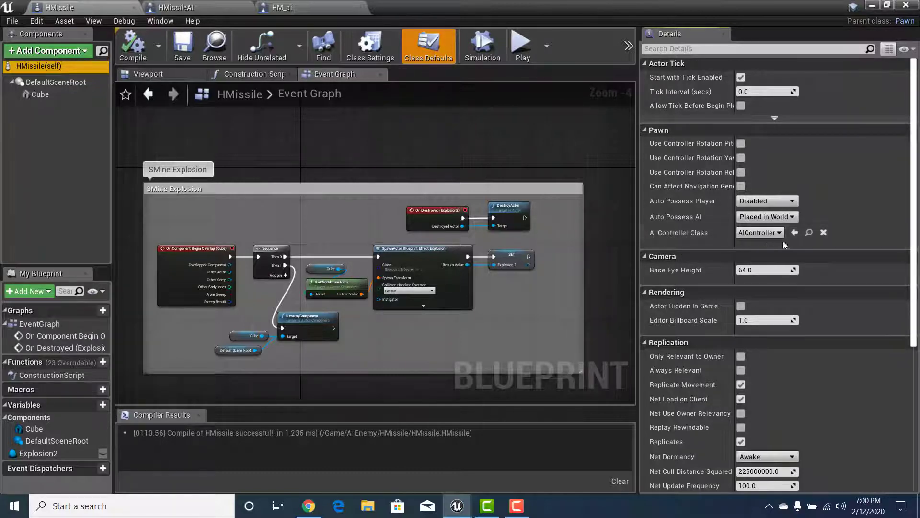
pyautogui.click(771, 233)
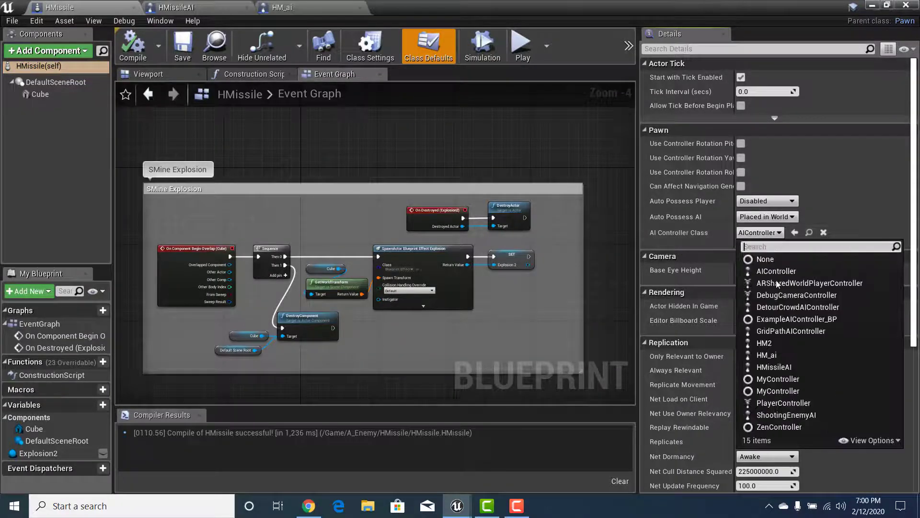
pyautogui.click(797, 365)
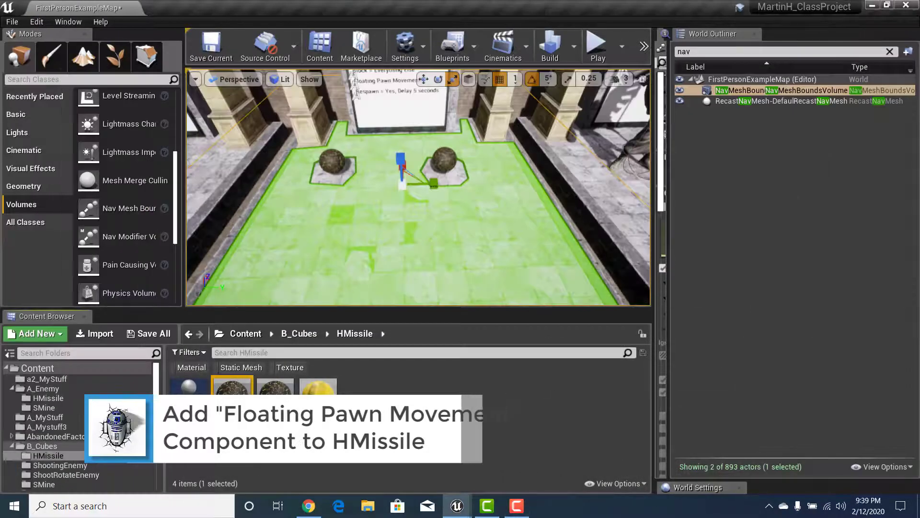
# Step: Open the HMissile2 blueprint from the HMissile folder inside A_Enemy
pyautogui.click(246, 333)
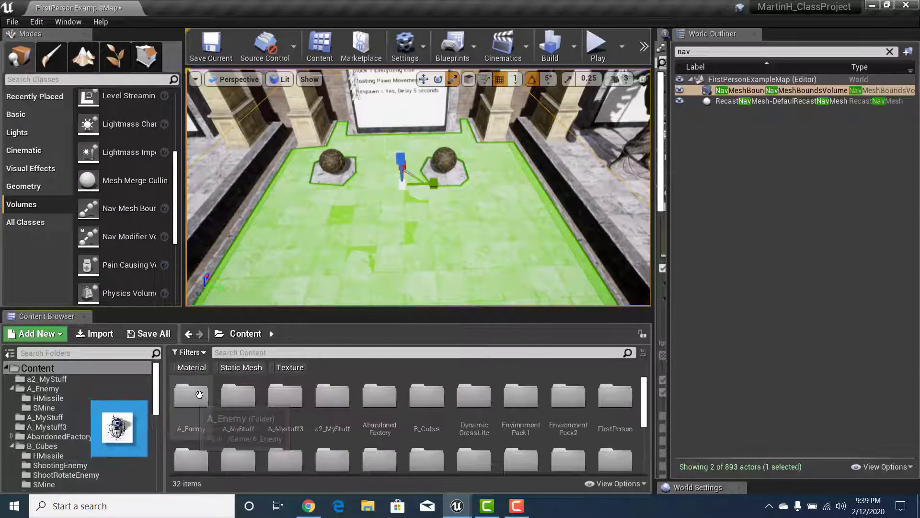
pyautogui.click(199, 394)
pyautogui.doubleClick(199, 394)
pyautogui.doubleClick(196, 394)
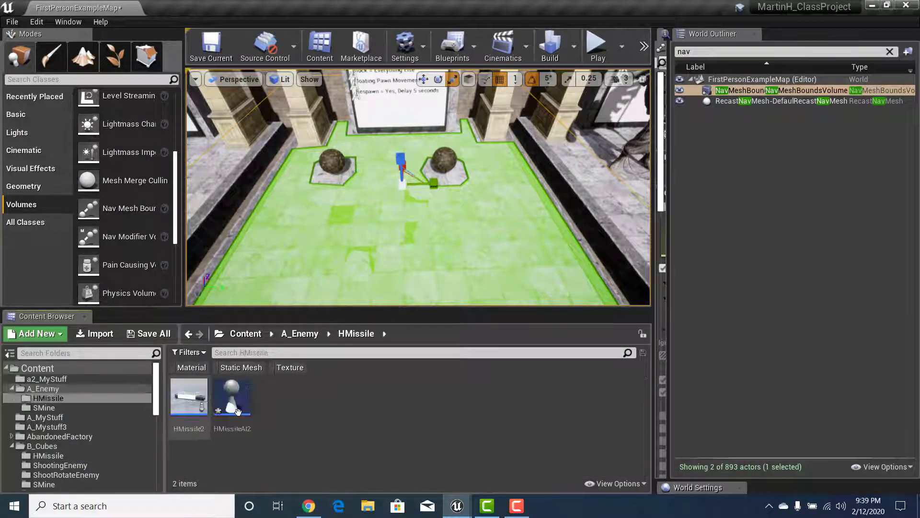
pyautogui.doubleClick(182, 399)
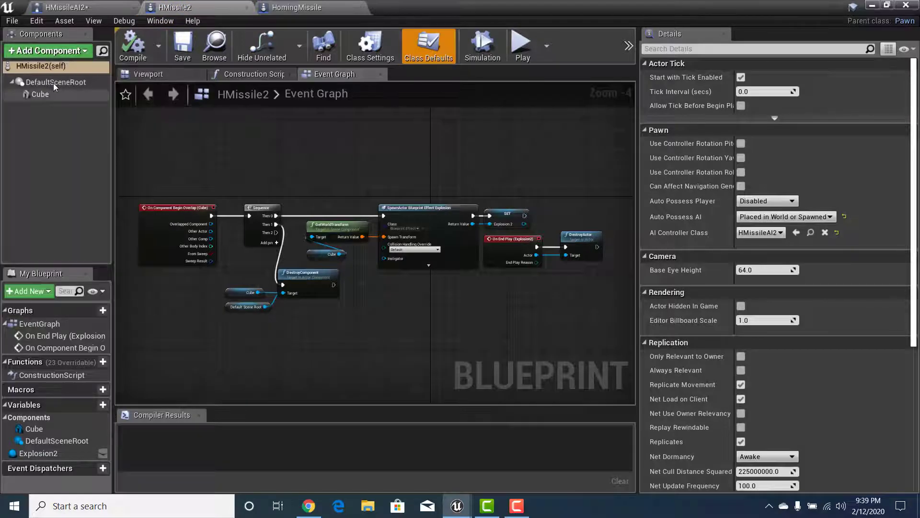
# Step: Add a Floating Pawn Movement component to HMissile2, keeping its default name
pyautogui.click(48, 50)
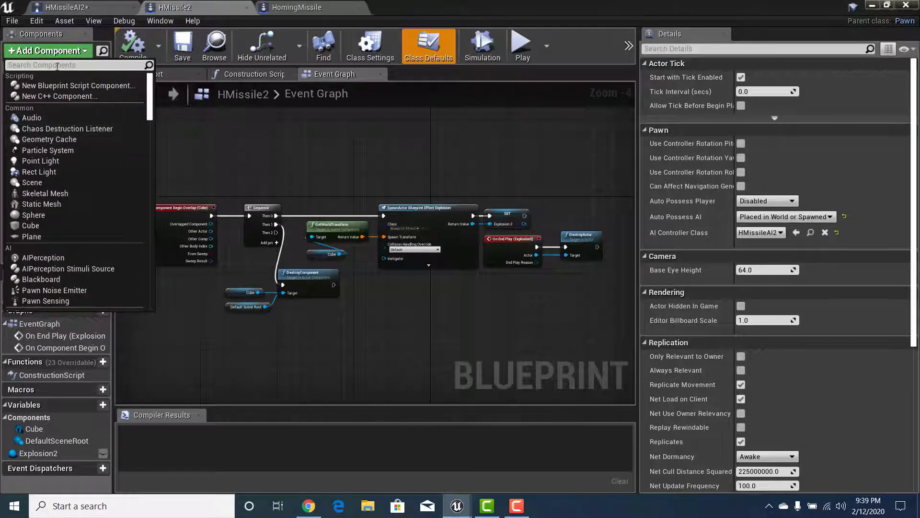
pyautogui.write('float')
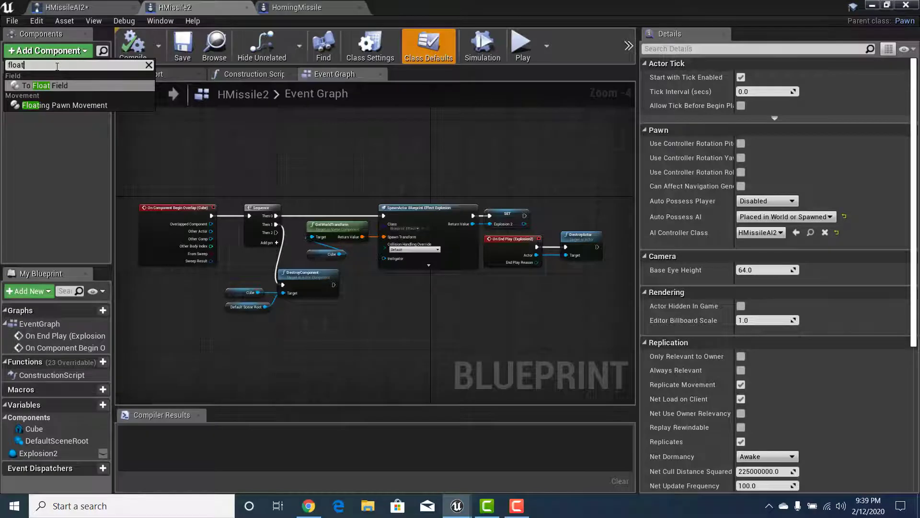
pyautogui.click(65, 105)
pyautogui.click(50, 133)
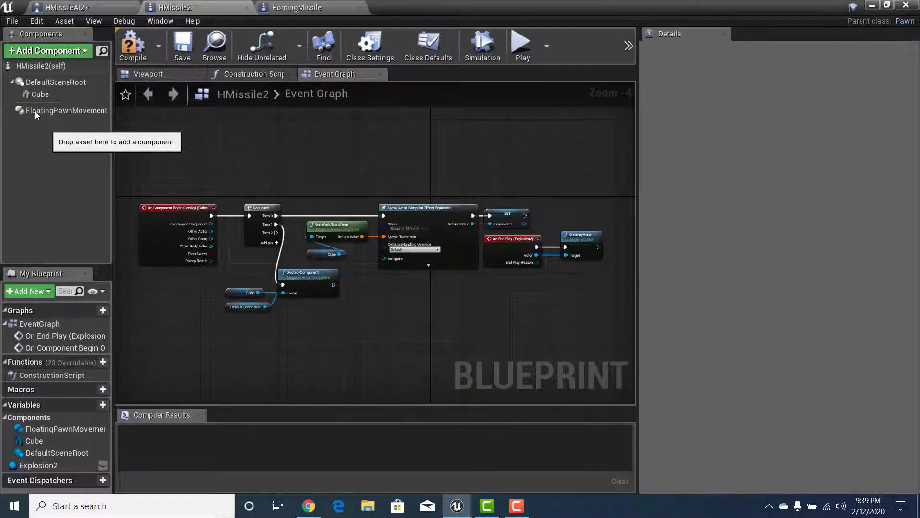
# Step: Examine the FloatingPawnMovement component's speed, acceleration, turning and nav movement settings
pyautogui.click(37, 113)
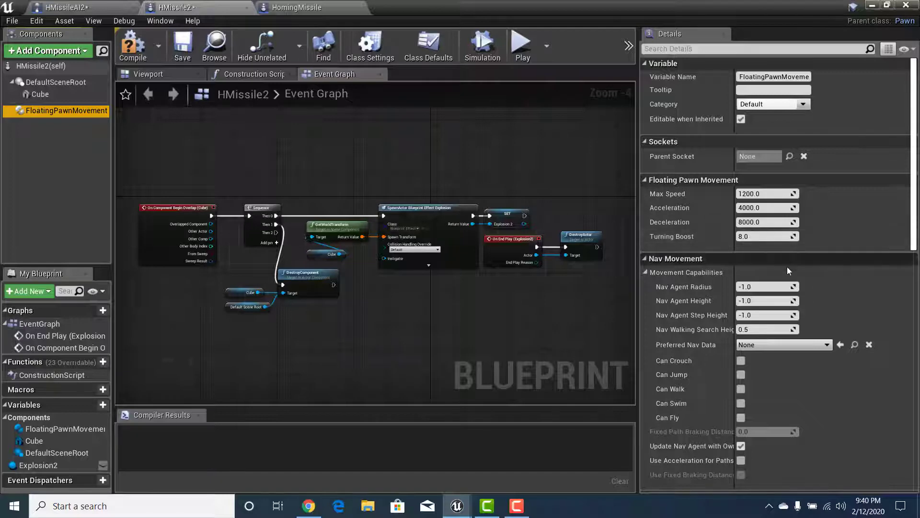
pyautogui.scroll(-3, 787, 267)
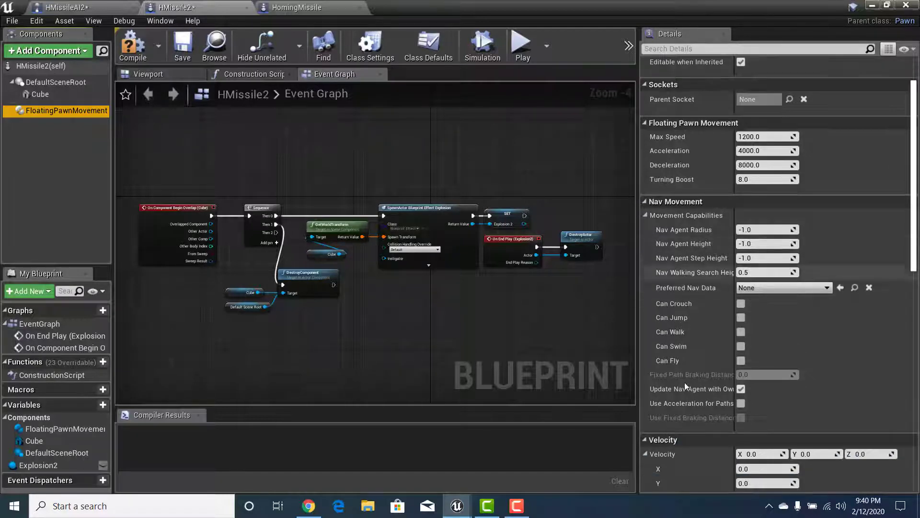
pyautogui.scroll(-5, 776, 338)
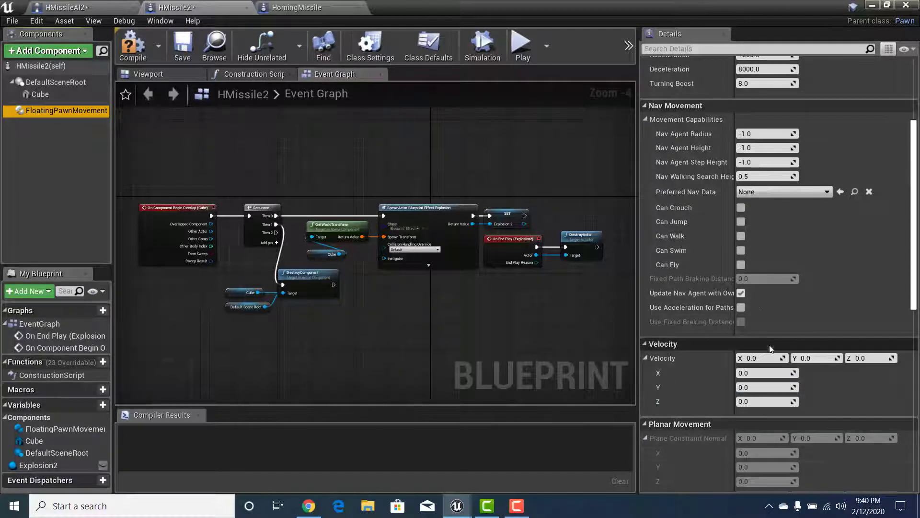
pyautogui.scroll(6, 740, 301)
pyautogui.scroll(2, 759, 312)
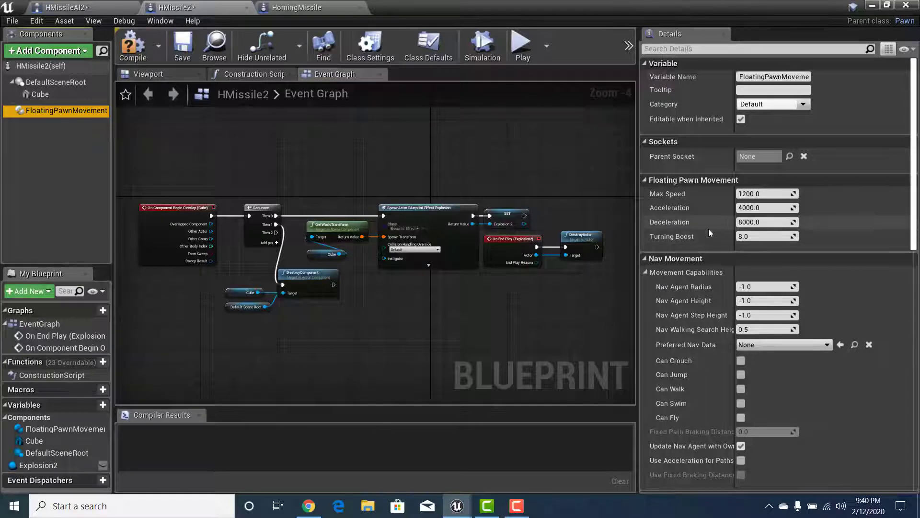
pyautogui.scroll(-1, 709, 235)
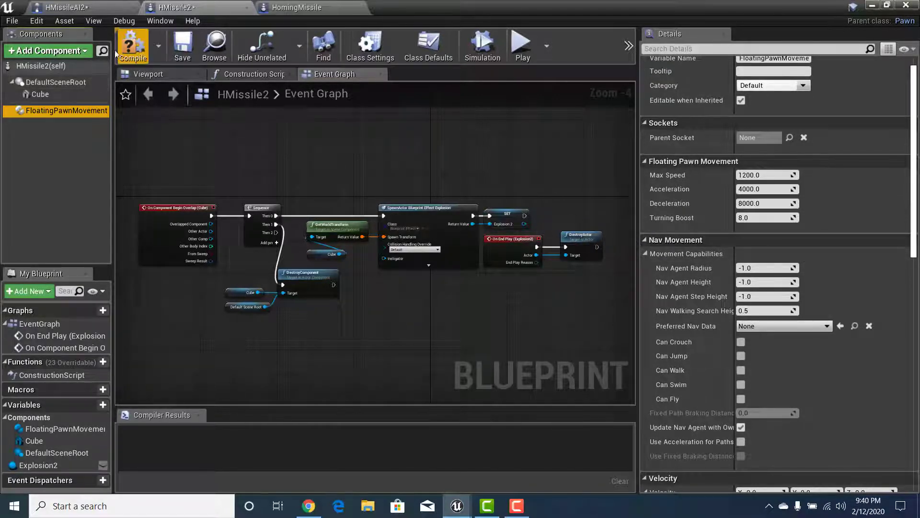
# Step: Compile and save HMissile2, and return to the FirstPersonExampleMap level
pyautogui.click(130, 45)
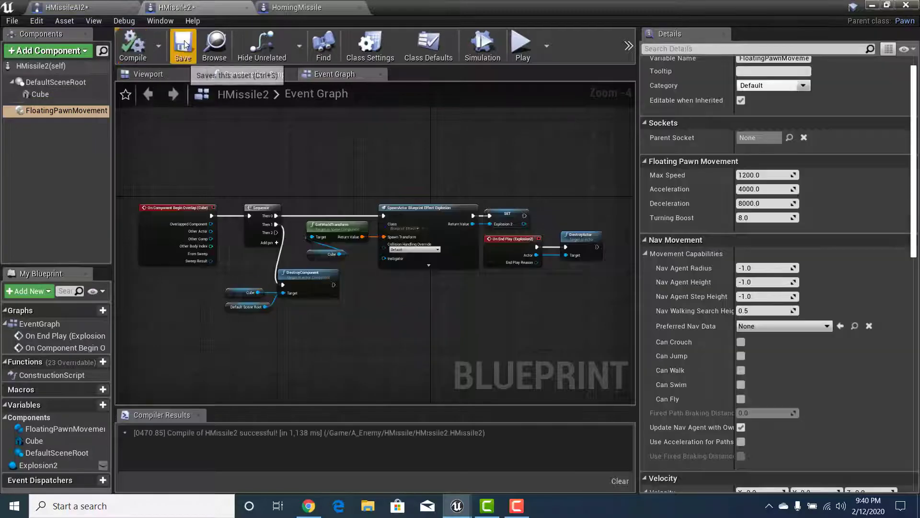
pyautogui.click(185, 45)
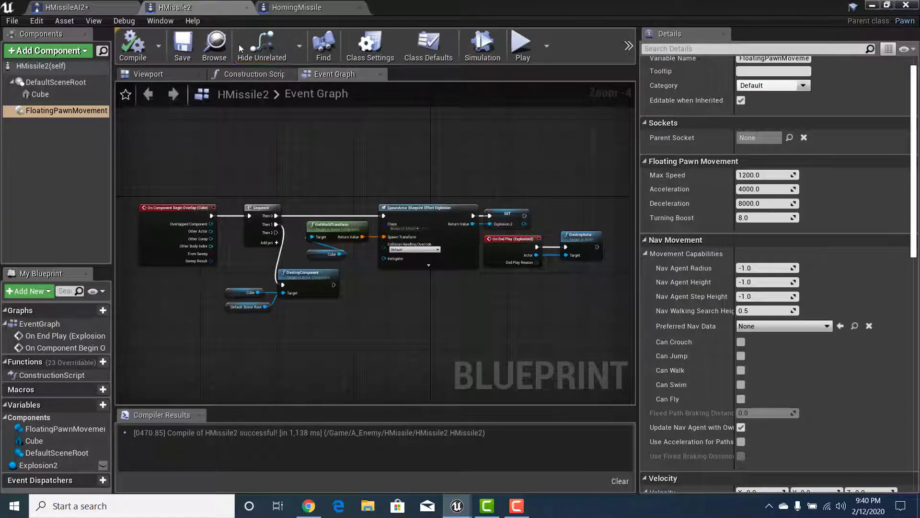
pyautogui.click(872, 4)
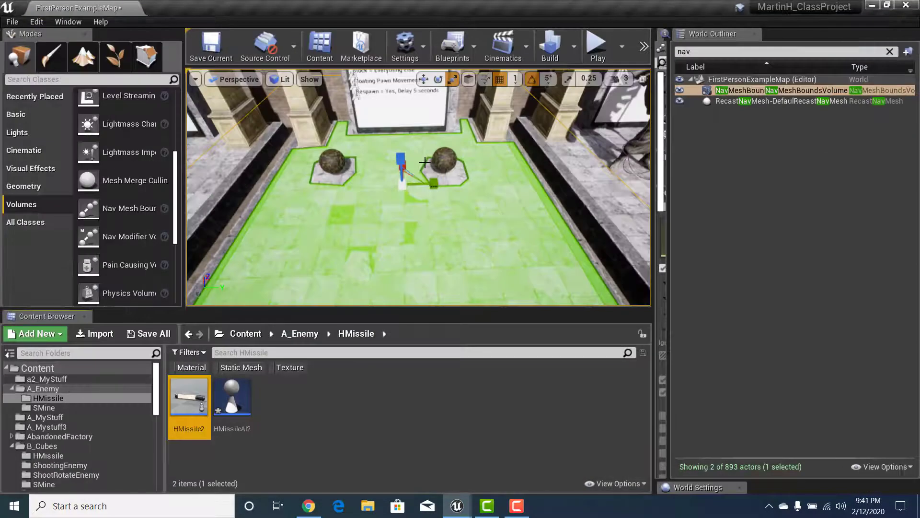
# Step: Place an HMissile2 instance on the green navigation area in front of the Homing Missile board, between the two spheres
pyautogui.moveTo(425, 162); pyautogui.dragTo(422, 147, button='right')
pyautogui.press('s')
pyautogui.press('s')
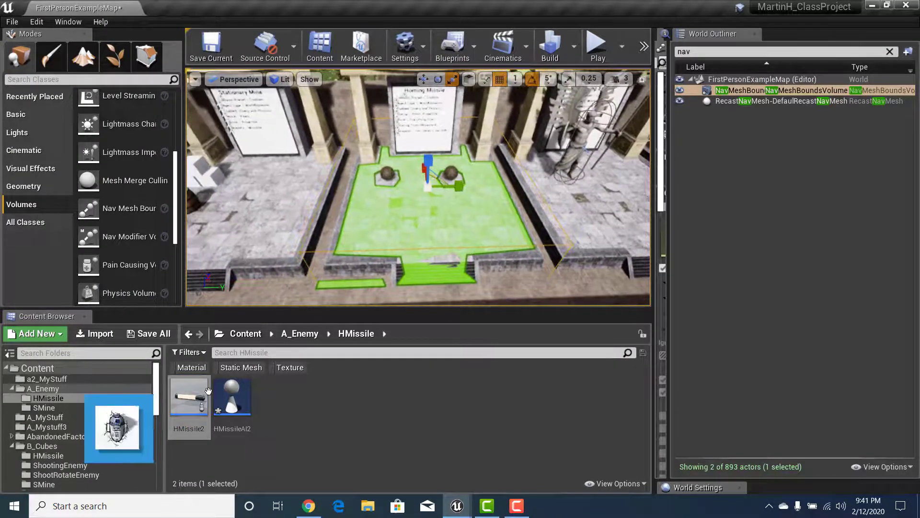
pyautogui.moveTo(192, 398); pyautogui.dragTo(424, 191)
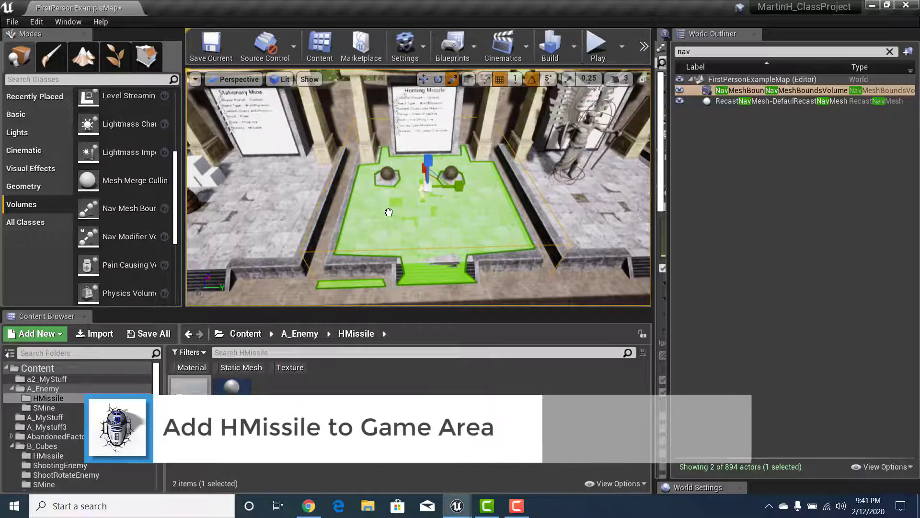
pyautogui.moveTo(386, 210); pyautogui.dragTo(419, 211, button='right')
pyautogui.press('a')
pyautogui.press('w')
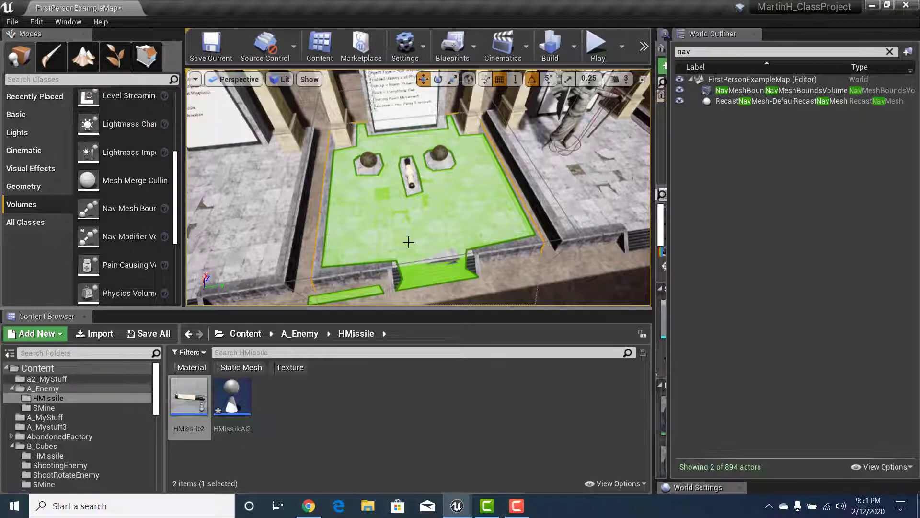
# Step: Check the HMissile2 and HMissileAI2 event graphs, and return to the level
pyautogui.doubleClick(199, 407)
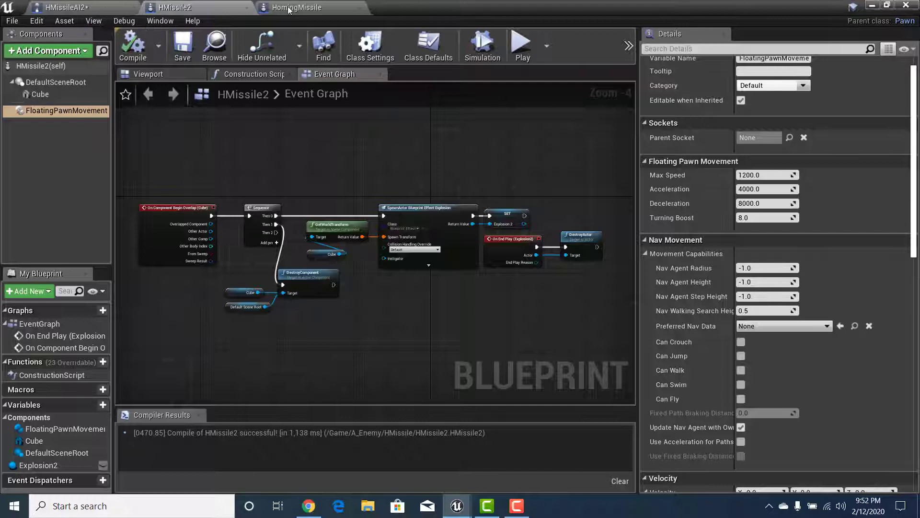
pyautogui.click(98, 7)
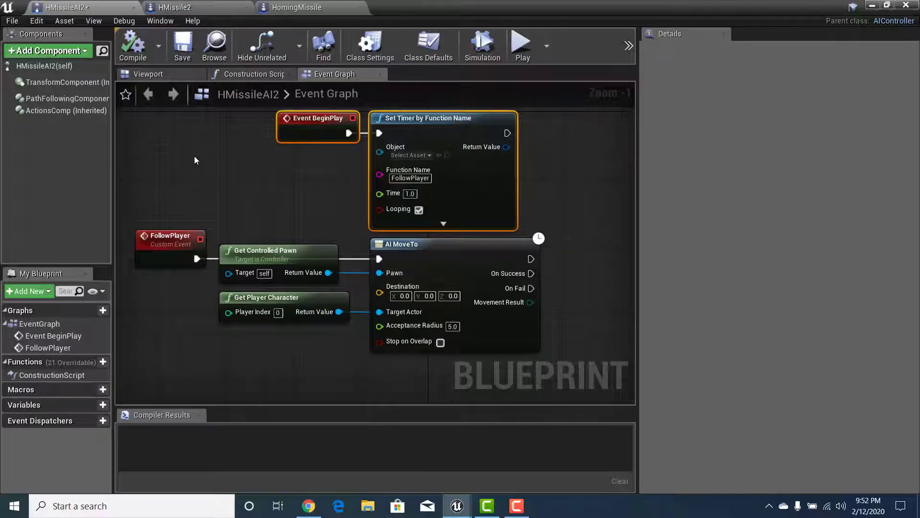
pyautogui.click(869, 6)
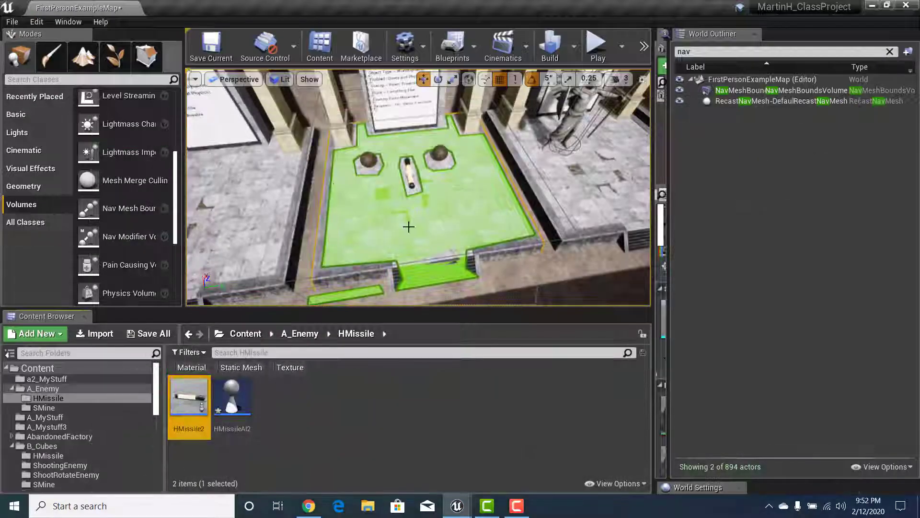
# Step: Delete the Nav Mesh Bounds Volume surrounding the homing missile area
pyautogui.click(525, 205)
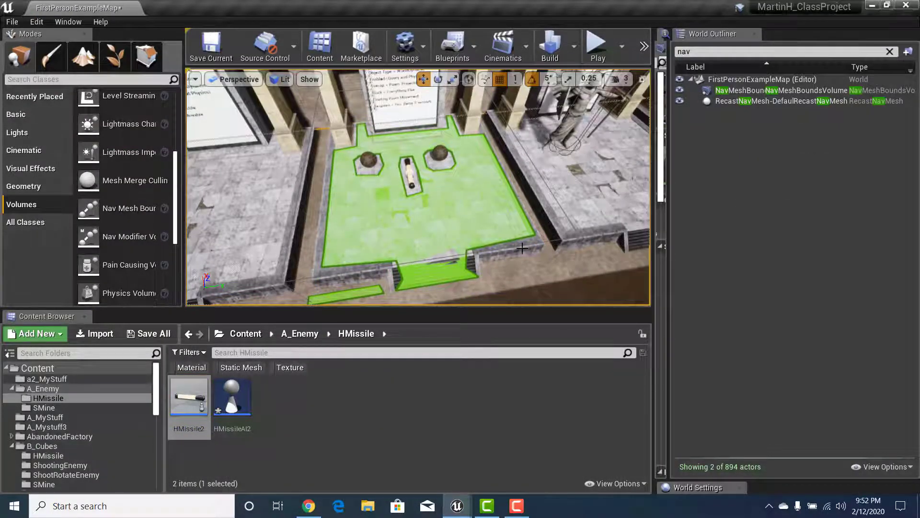
pyautogui.press('Delete')
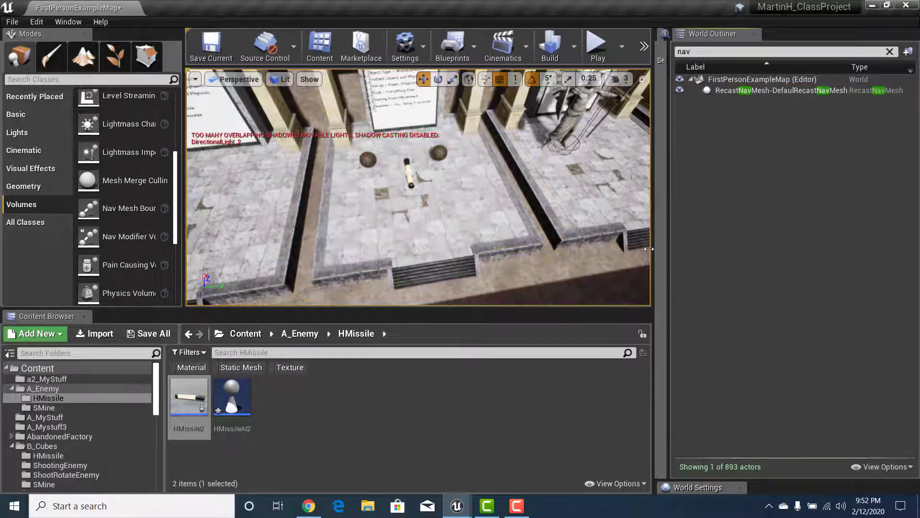
# Step: Play-test the level and walk up to the homing missile between the two spheres
pyautogui.moveTo(518, 220); pyautogui.dragTo(490, 207, button='right')
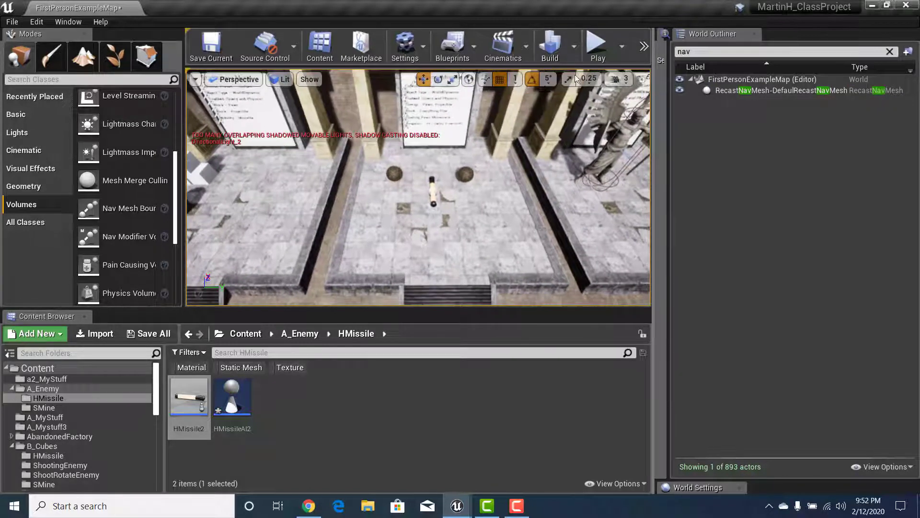
pyautogui.click(598, 48)
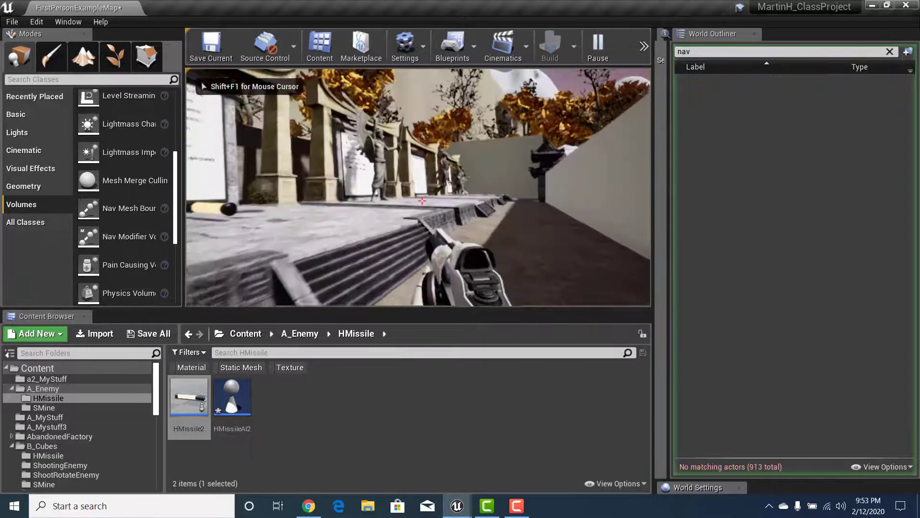
pyautogui.press('w')
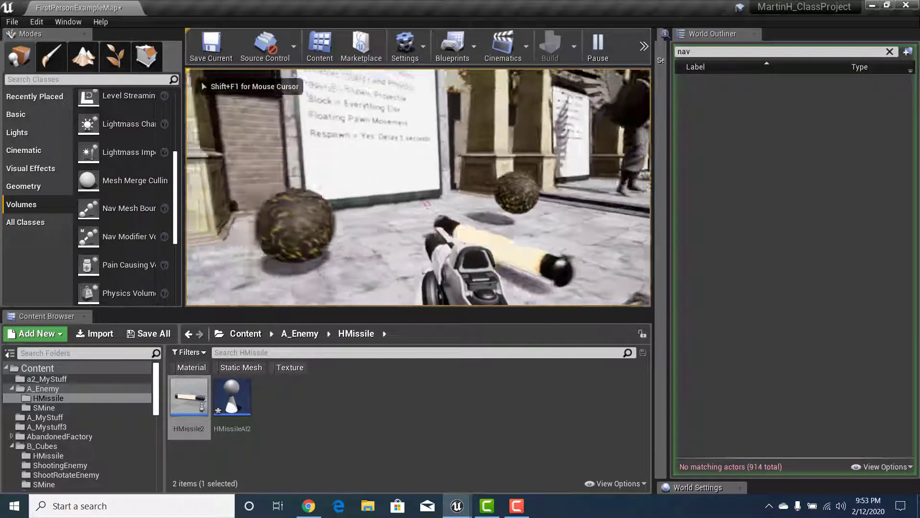
pyautogui.press('w')
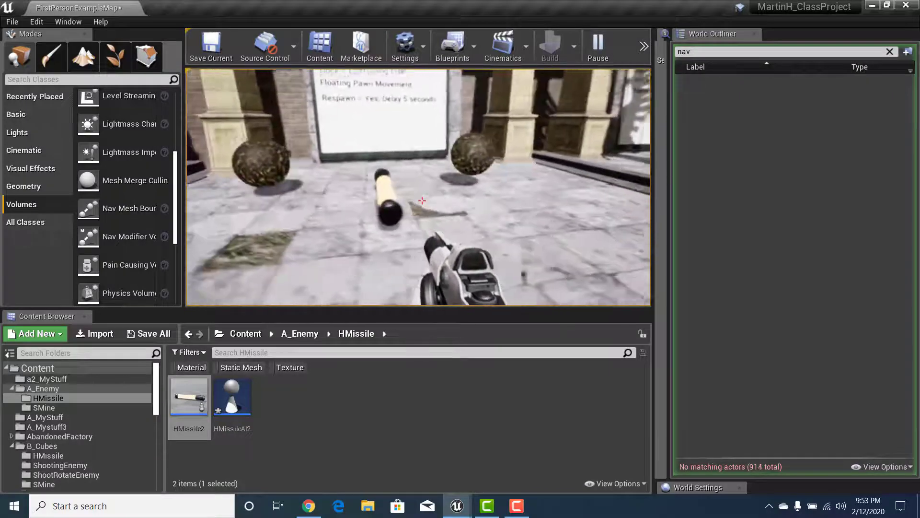
pyautogui.press('s')
pyautogui.press('w')
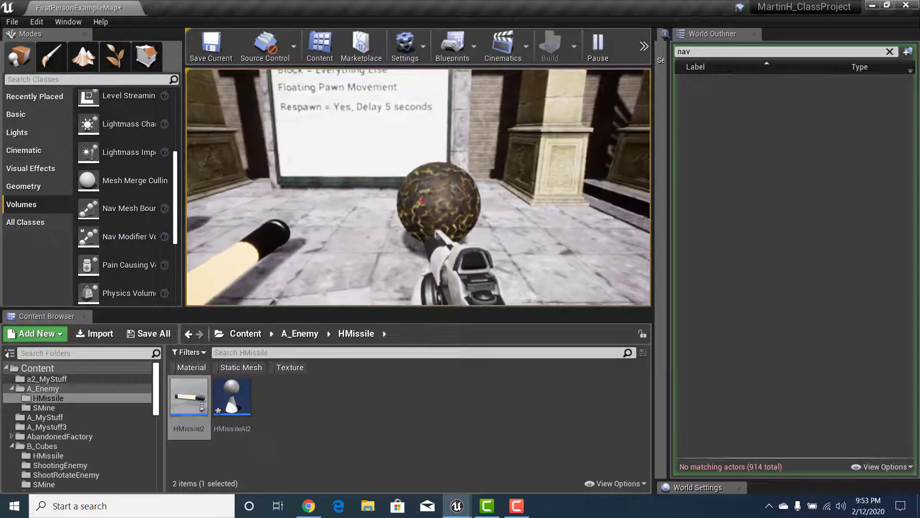
# Step: Shoot at the two spheres by the Homing Missile board while moving around the platform
pyautogui.click(419, 187)
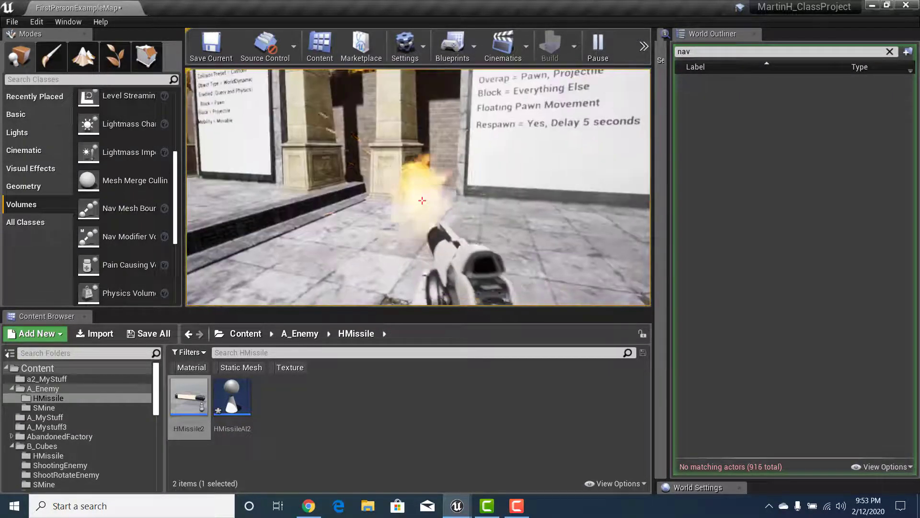
pyautogui.click(418, 187)
pyautogui.press('s')
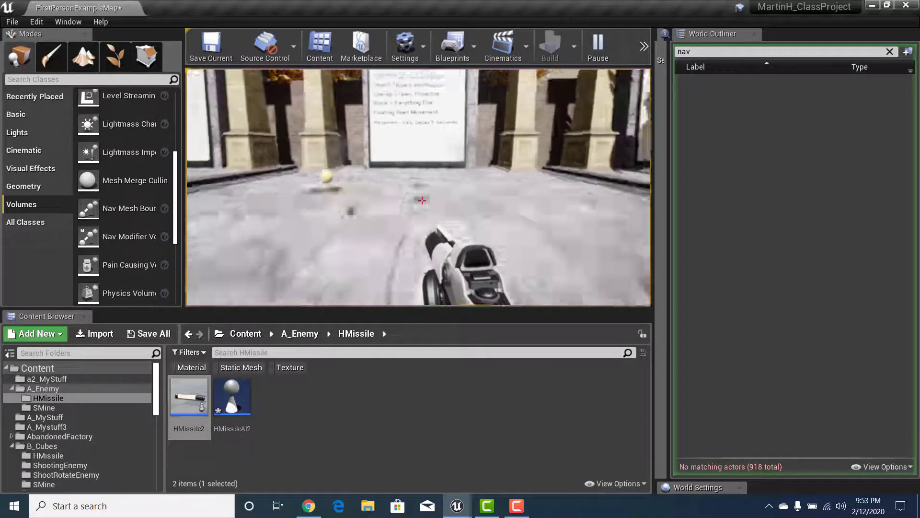
pyautogui.press('a')
pyautogui.press('w')
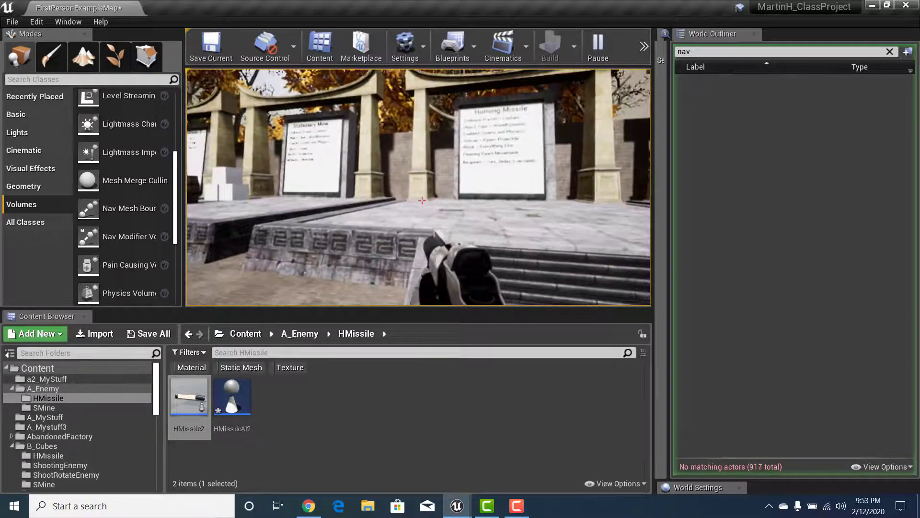
pyautogui.click(418, 187)
pyautogui.press('d')
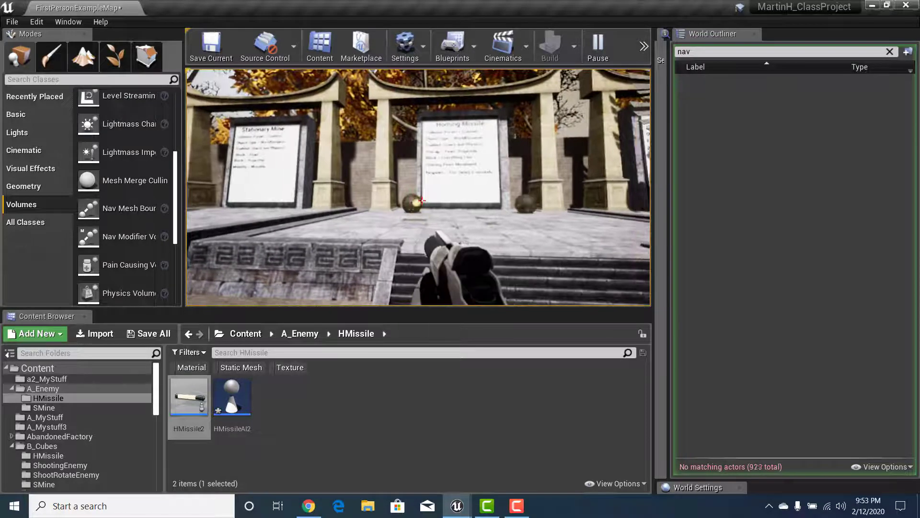
pyautogui.click(418, 186)
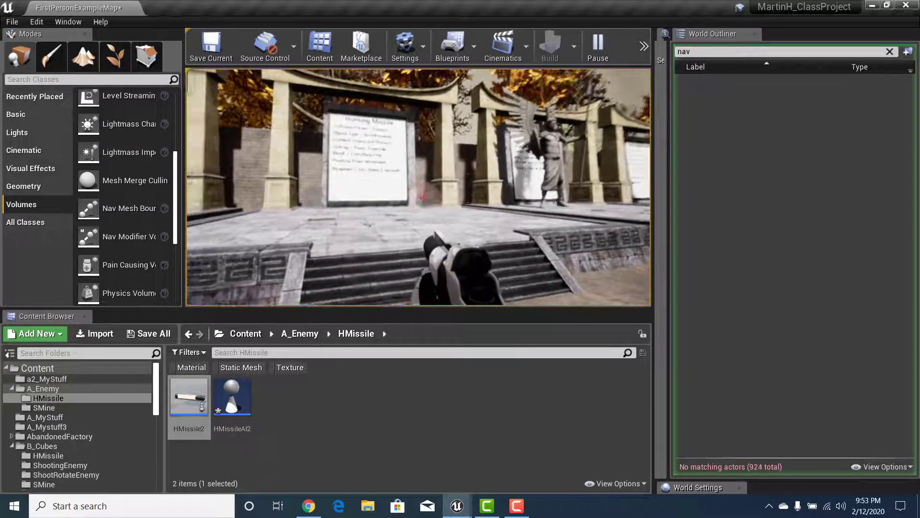
# Step: Walk back onto the Homing Missile platform to observe its enemies, and end the play session
pyautogui.press('w')
pyautogui.press('w')
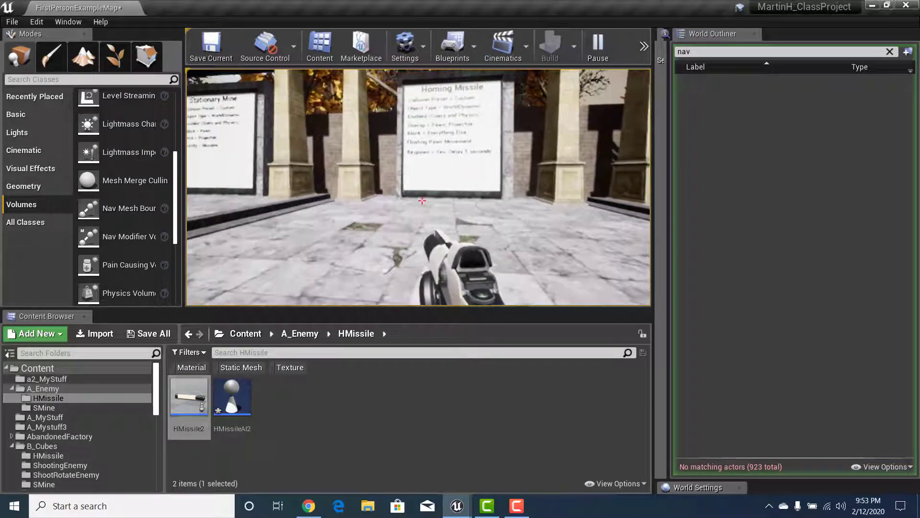
pyautogui.press('w')
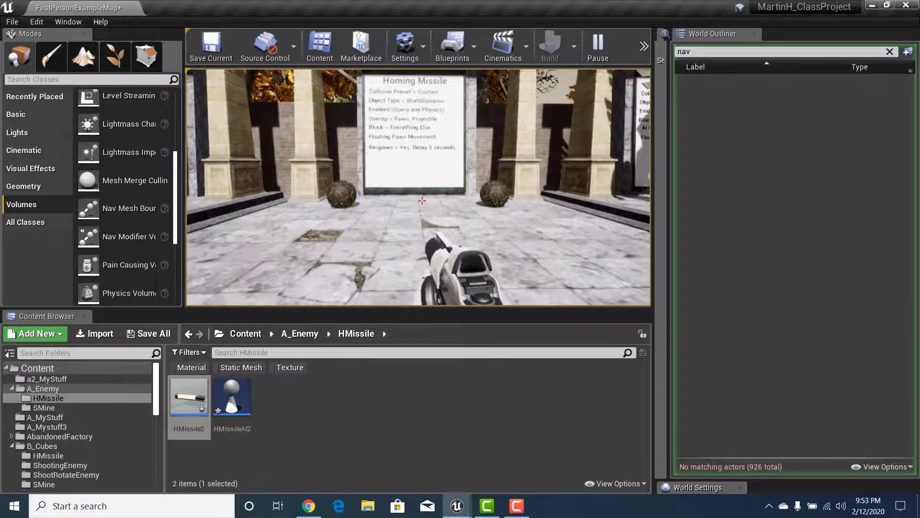
pyautogui.press('Escape')
pyautogui.click(830, 105)
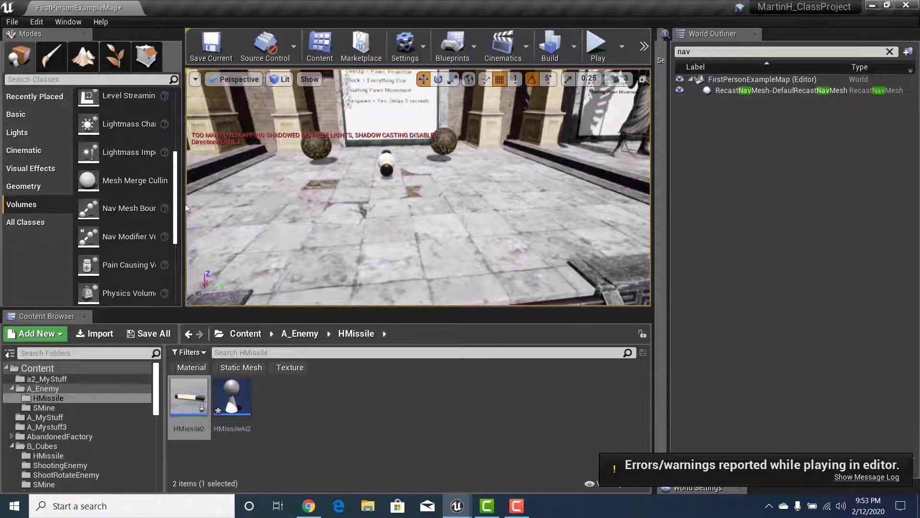
# Step: Place a Nav Mesh Bounds Volume at the missile on the Homing Missile platform and scale it up to enclose the whole platform
pyautogui.moveTo(186, 203); pyautogui.dragTo(216, 204)
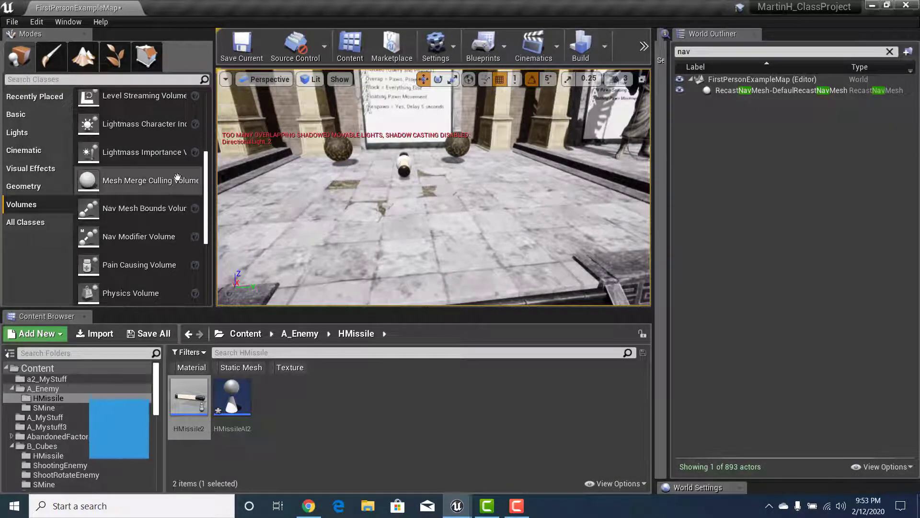
pyautogui.scroll(6, 209, 163)
pyautogui.scroll(-5, 212, 154)
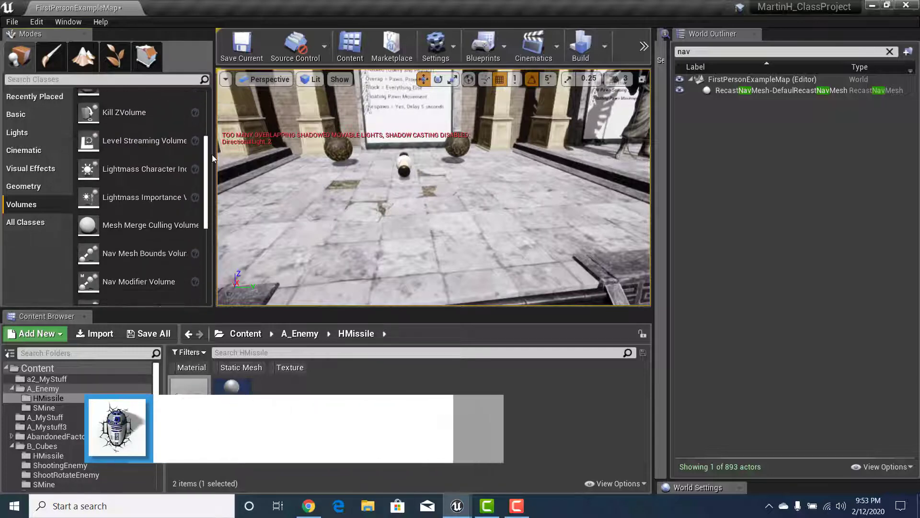
pyautogui.scroll(-1, 211, 164)
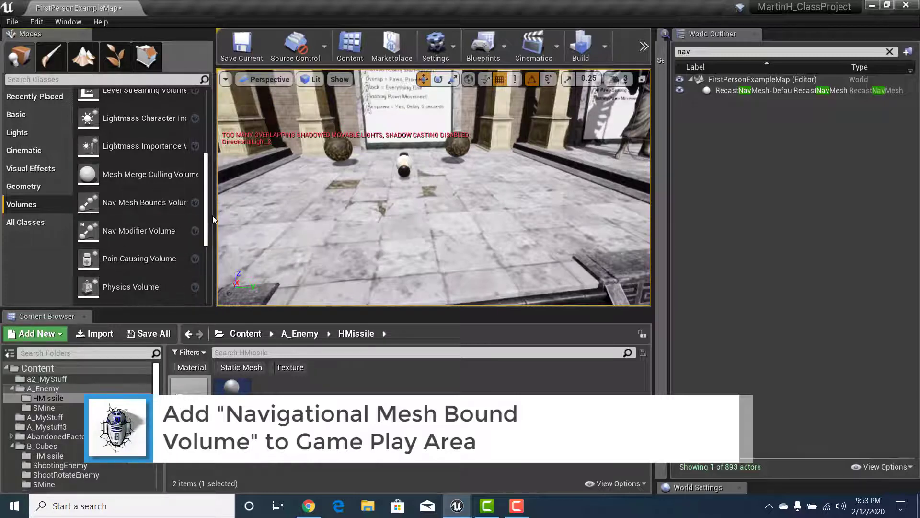
pyautogui.moveTo(215, 215); pyautogui.dragTo(276, 215)
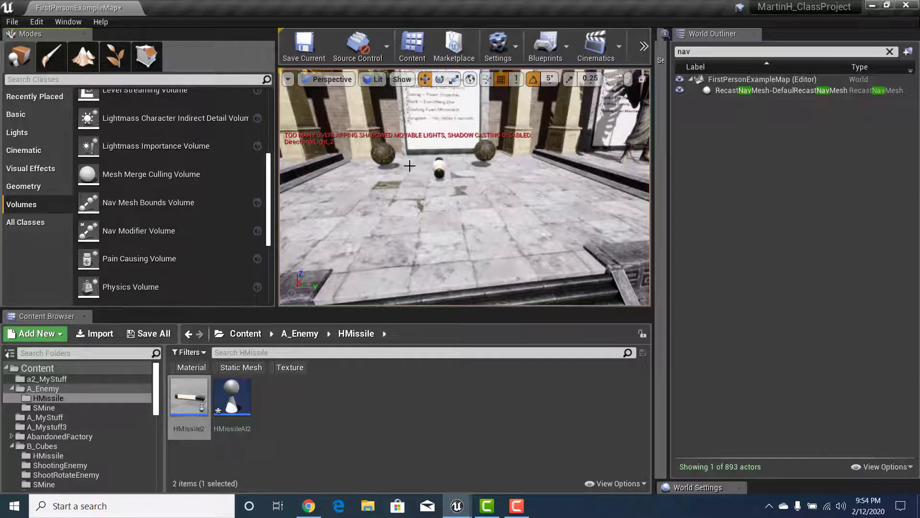
pyautogui.moveTo(428, 176)
pyautogui.mouseDown(button='right')
pyautogui.moveTo(428, 211)
pyautogui.moveTo(426, 155)
pyautogui.moveTo(427, 213)
pyautogui.moveTo(428, 185)
pyautogui.mouseUp(button='right')
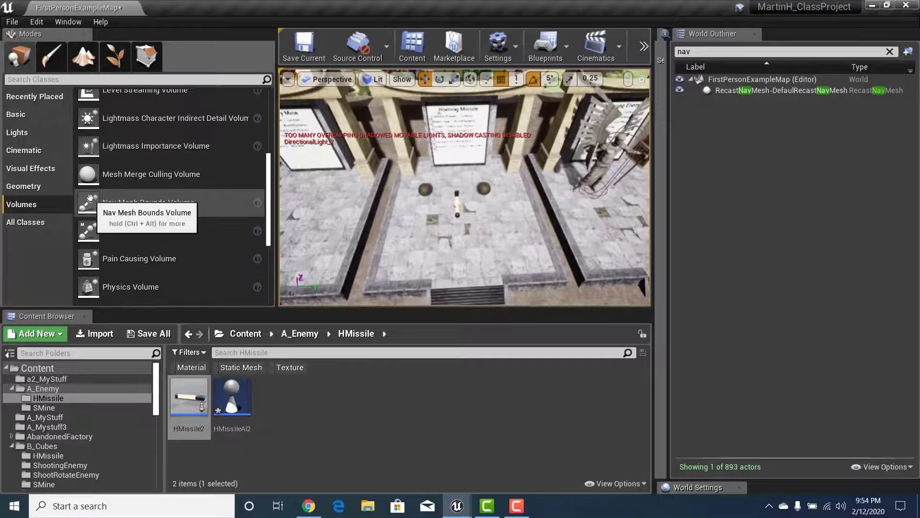
pyautogui.moveTo(87, 203); pyautogui.dragTo(461, 209)
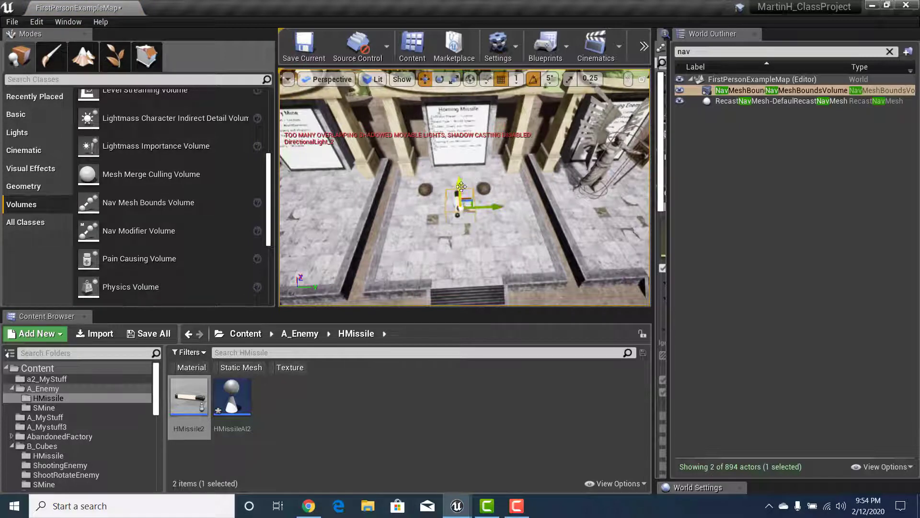
pyautogui.press('r')
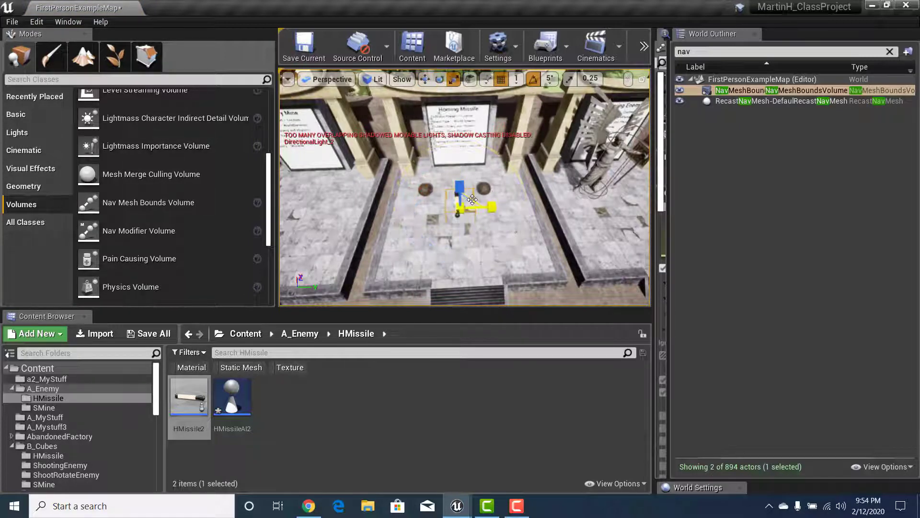
pyautogui.moveTo(472, 209); pyautogui.dragTo(482, 207)
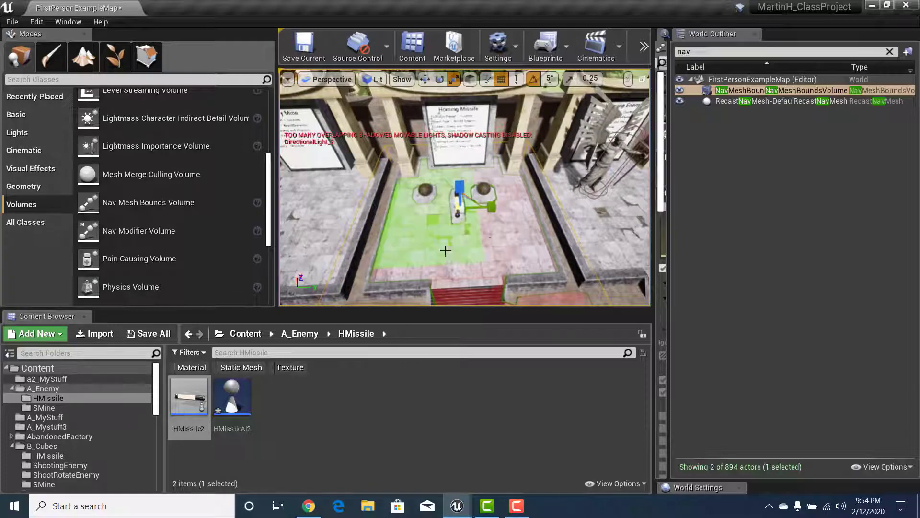
# Step: Switch the Navigation show flag off and back on to inspect the movable area on the platform
pyautogui.moveTo(439, 244); pyautogui.dragTo(482, 203, button='right')
pyautogui.press('capslock')
pyautogui.press('a')
pyautogui.press('p')
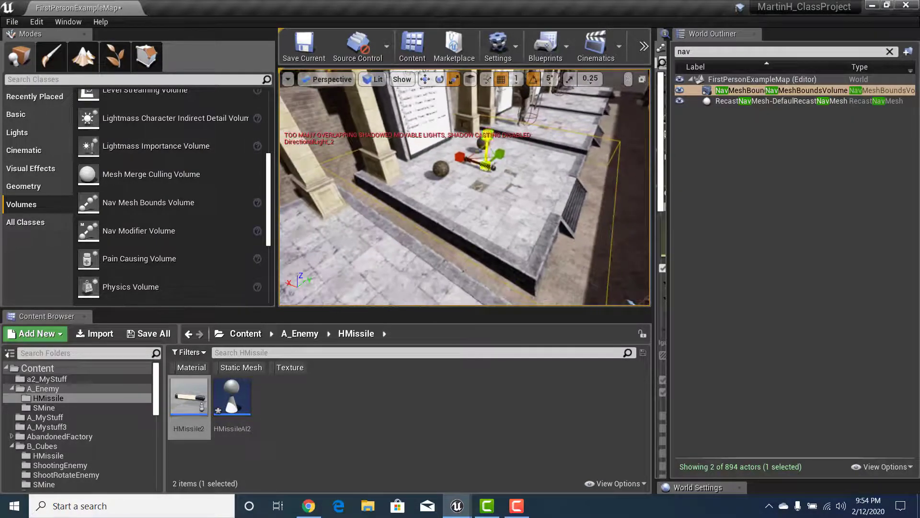
pyautogui.moveTo(212, 149); pyautogui.dragTo(181, 149)
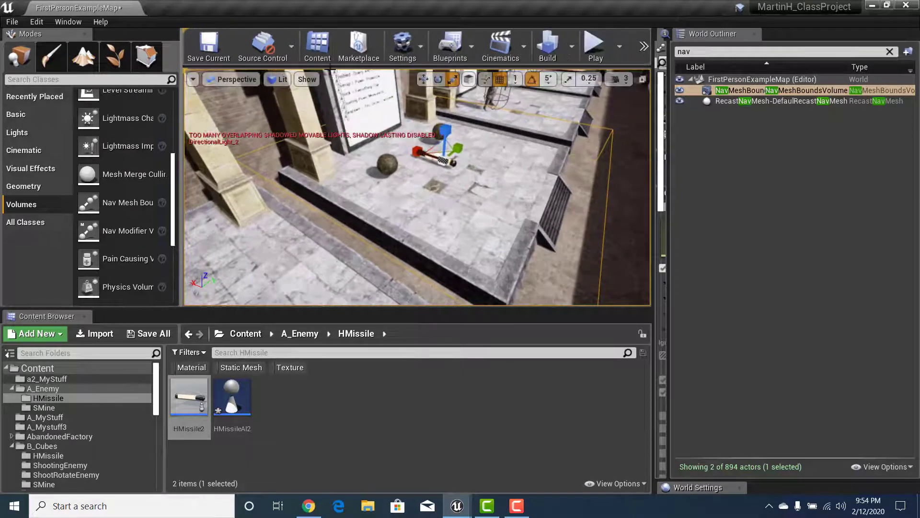
pyautogui.click(307, 79)
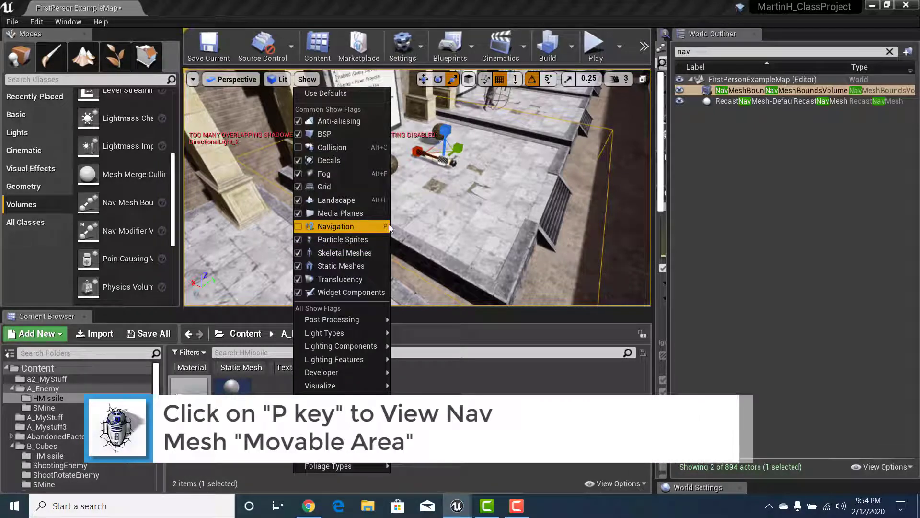
pyautogui.click(299, 227)
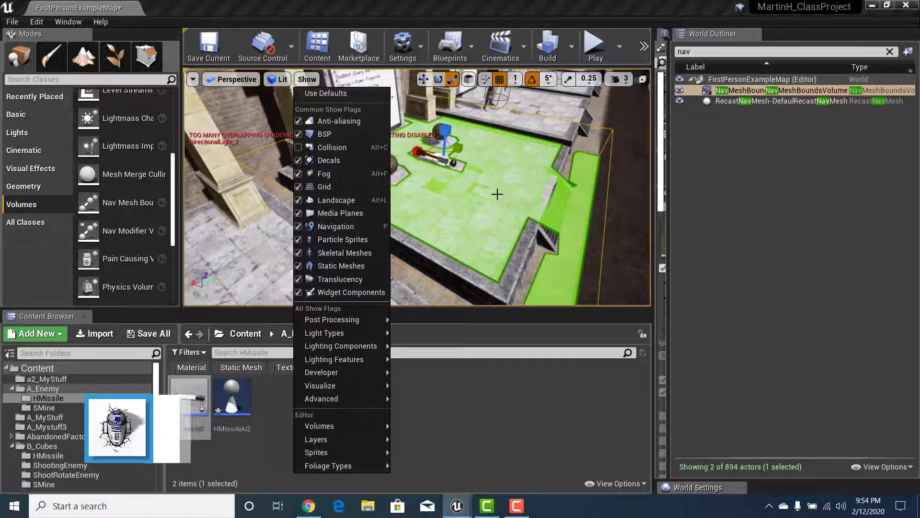
pyautogui.click(484, 204)
pyautogui.rightClick(476, 205)
pyautogui.click(442, 208)
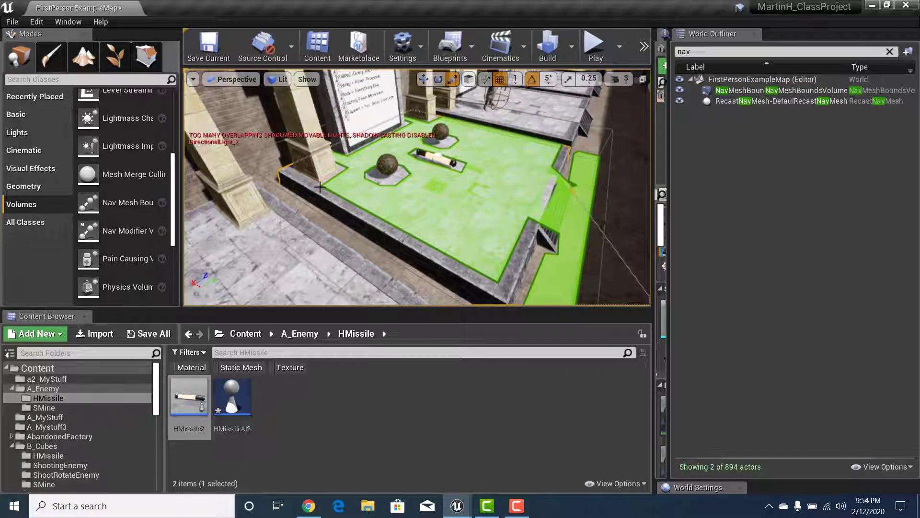
# Step: Adjust the Nav Mesh Bounds Volume's height by raising it above the platform and lowering it back over the floor
pyautogui.click(262, 177)
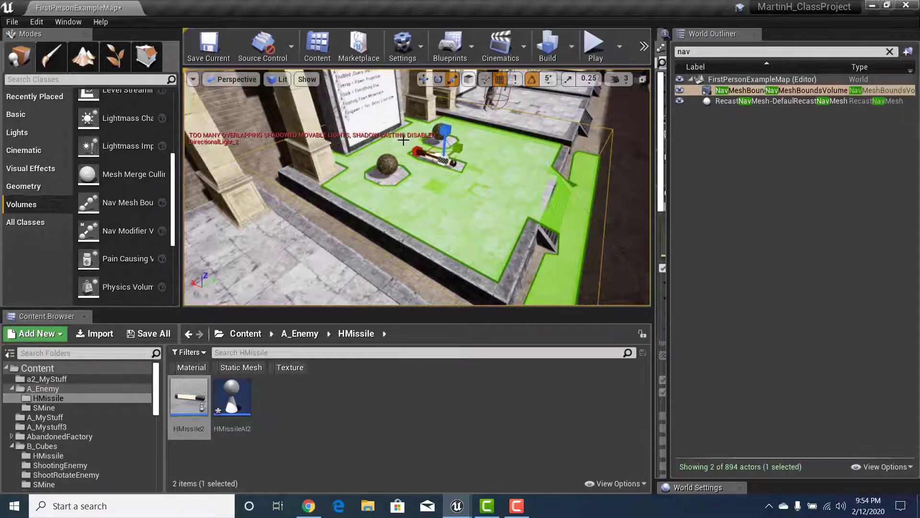
pyautogui.press('w')
pyautogui.moveTo(446, 125); pyautogui.dragTo(443, 95)
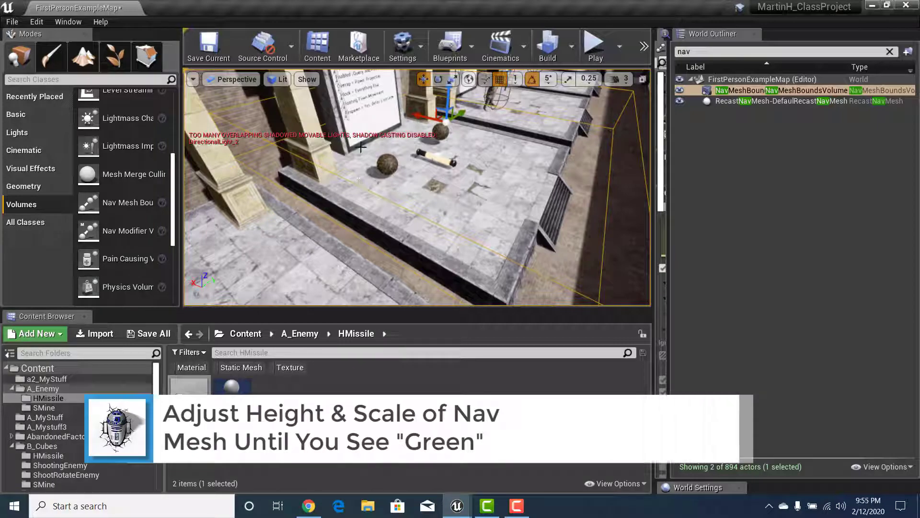
pyautogui.moveTo(333, 170); pyautogui.dragTo(333, 147, button='right')
pyautogui.moveTo(288, 184); pyautogui.dragTo(269, 184, button='right')
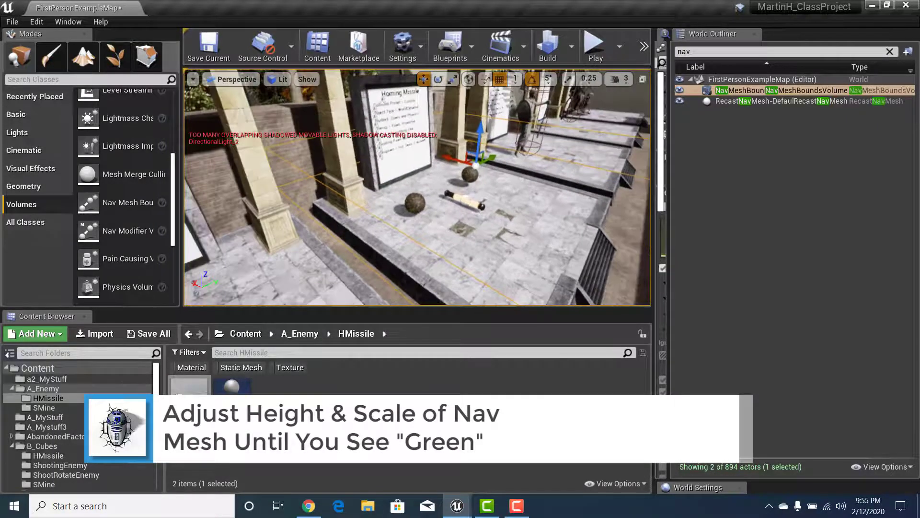
pyautogui.moveTo(321, 137)
pyautogui.mouseDown(button='right')
pyautogui.moveTo(334, 148)
pyautogui.moveTo(320, 137)
pyautogui.moveTo(328, 134)
pyautogui.mouseUp(button='right')
pyautogui.moveTo(460, 147); pyautogui.dragTo(451, 146, button='right')
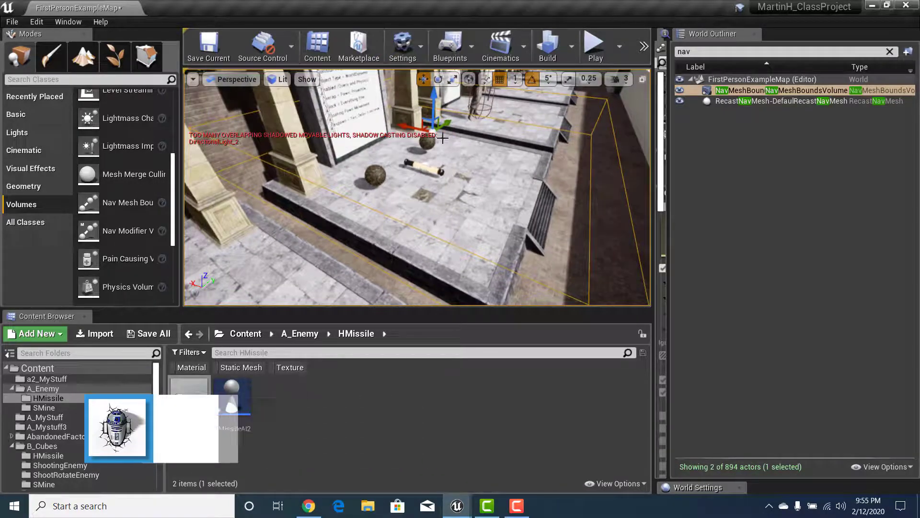
pyautogui.moveTo(429, 100); pyautogui.dragTo(429, 115)
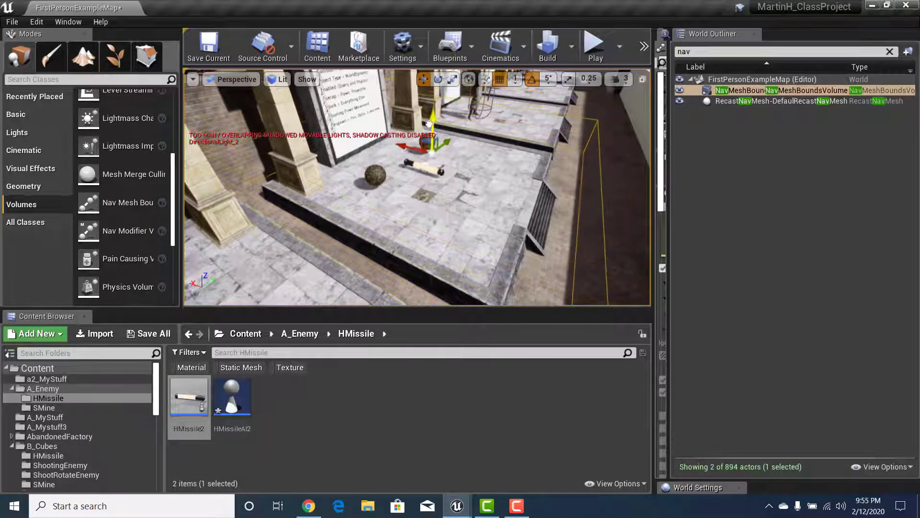
# Step: Stretch the Nav Mesh Bounds Volume along the X axis so it reaches further beyond the platform's front steps
pyautogui.moveTo(501, 171); pyautogui.dragTo(479, 195, button='right')
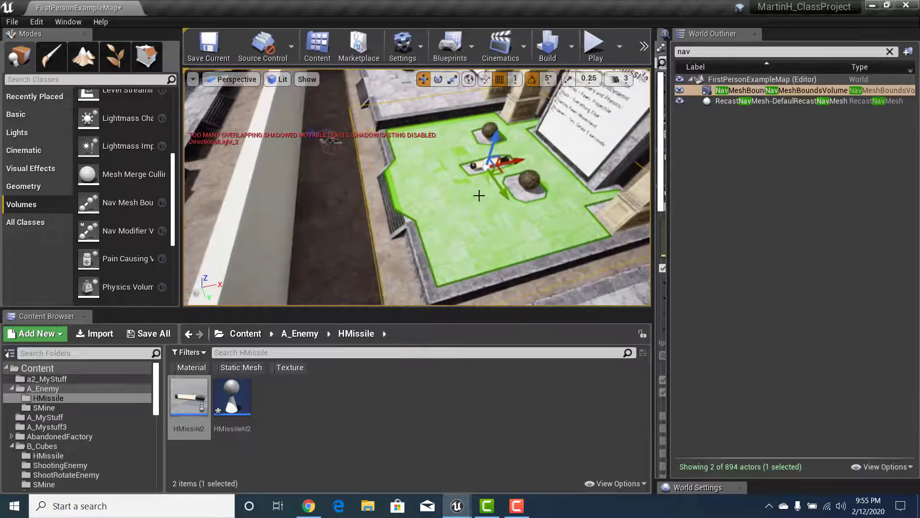
pyautogui.press('e')
pyautogui.press('r')
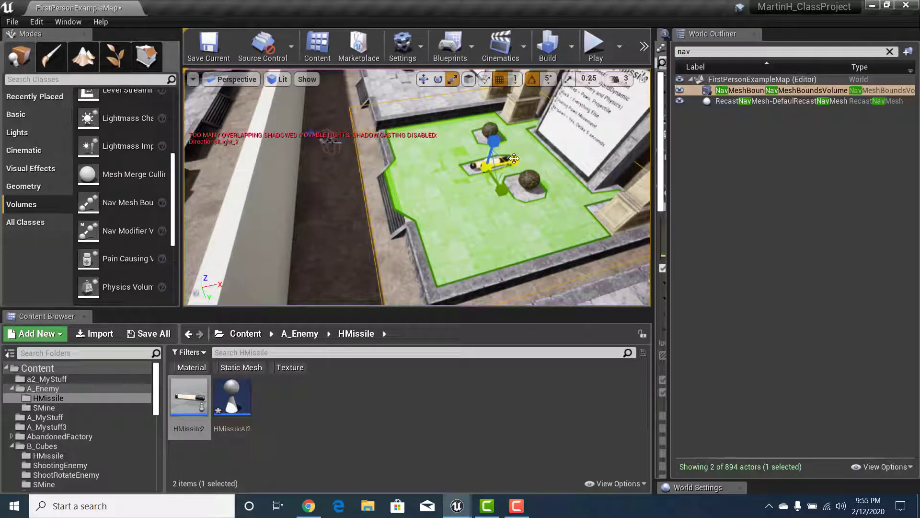
pyautogui.moveTo(513, 160); pyautogui.dragTo(534, 158)
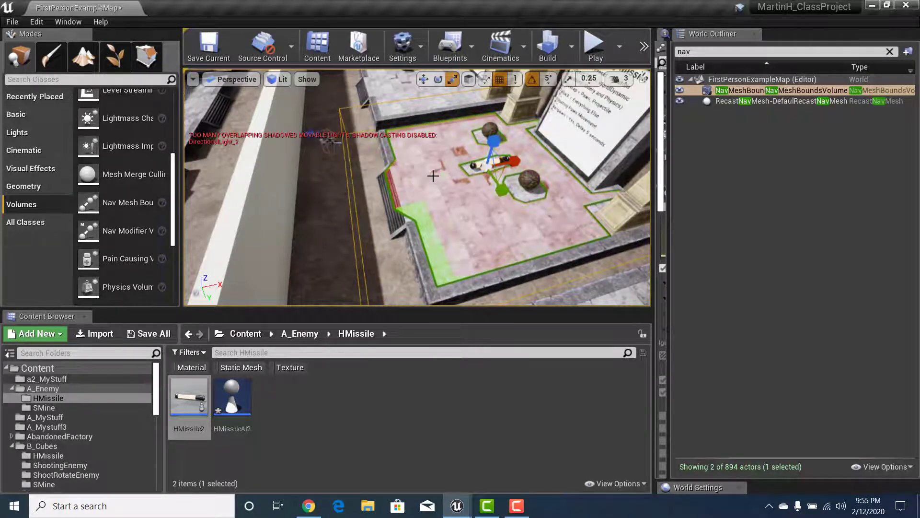
pyautogui.press('a')
pyautogui.moveTo(477, 167); pyautogui.dragTo(627, 180, button='right')
pyautogui.press('s')
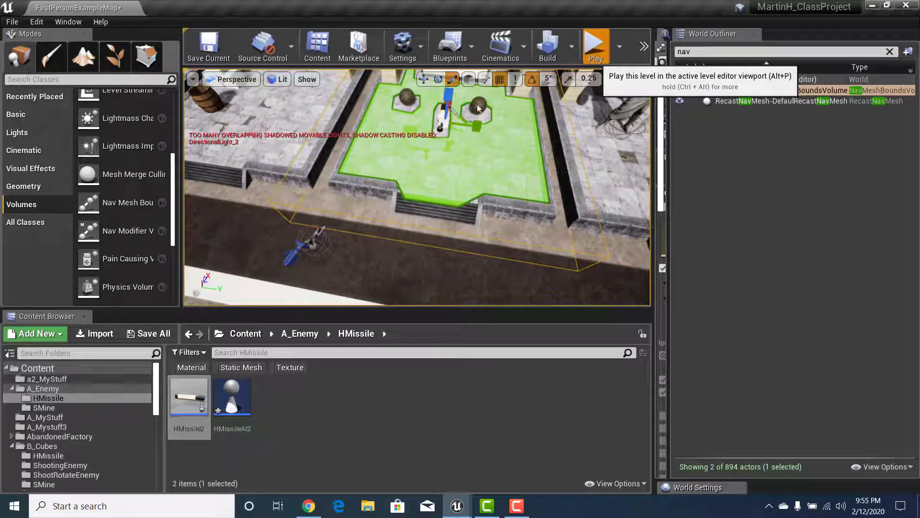
# Step: Play-test the level by approaching the missile on the Homing Missile platform, stop the session and dismiss the message log
pyautogui.click(367, 140)
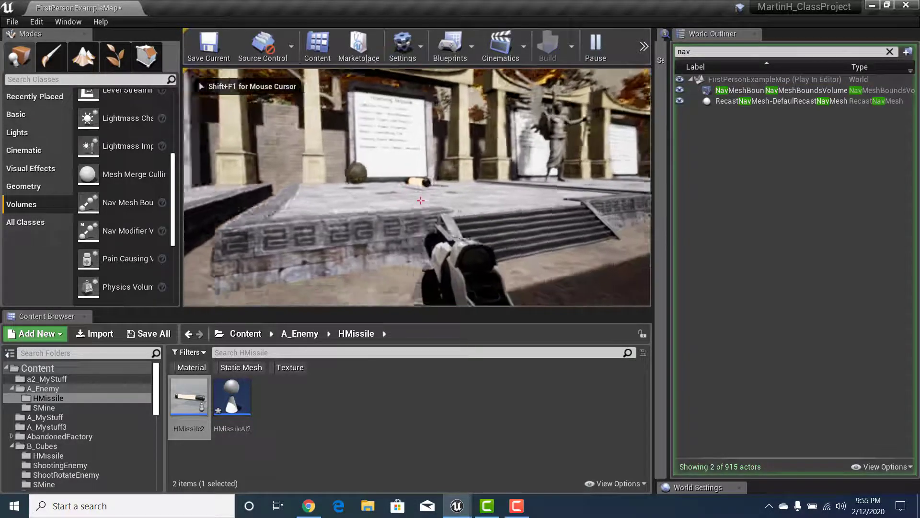
pyautogui.press('w')
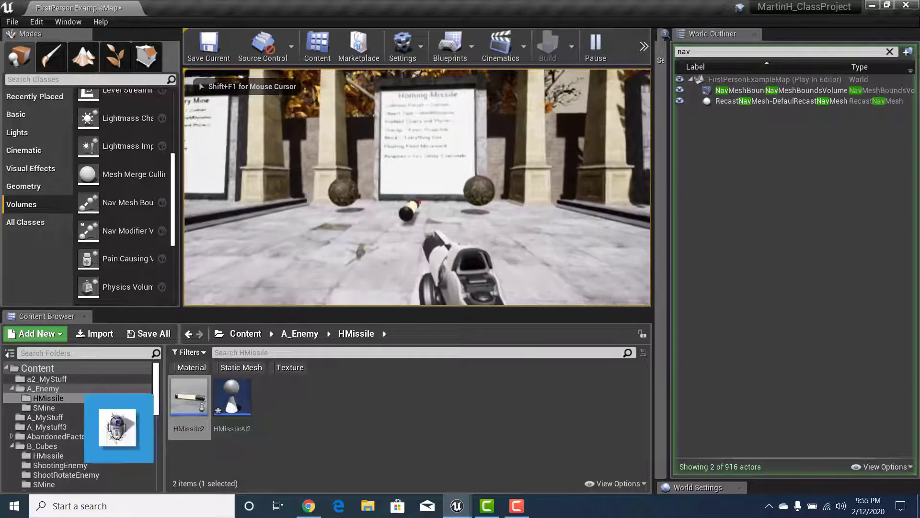
pyautogui.press('w')
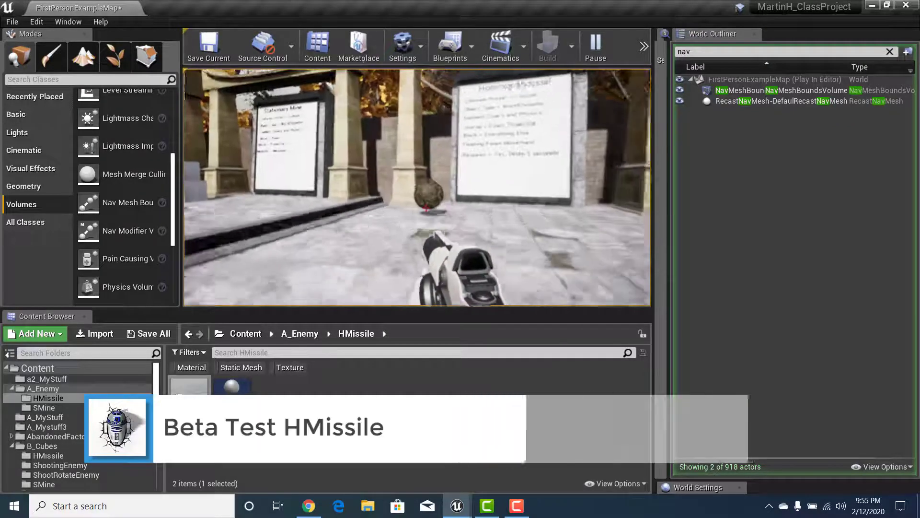
pyautogui.press('s')
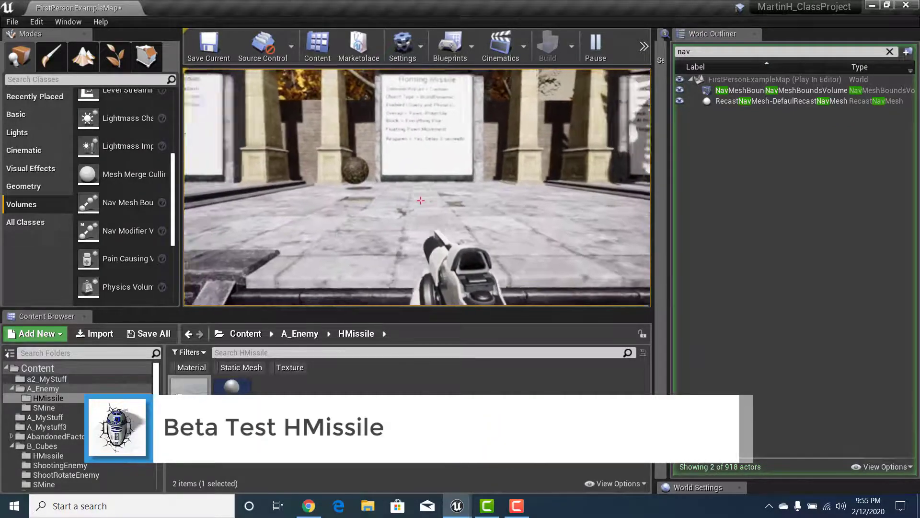
pyautogui.press('Escape')
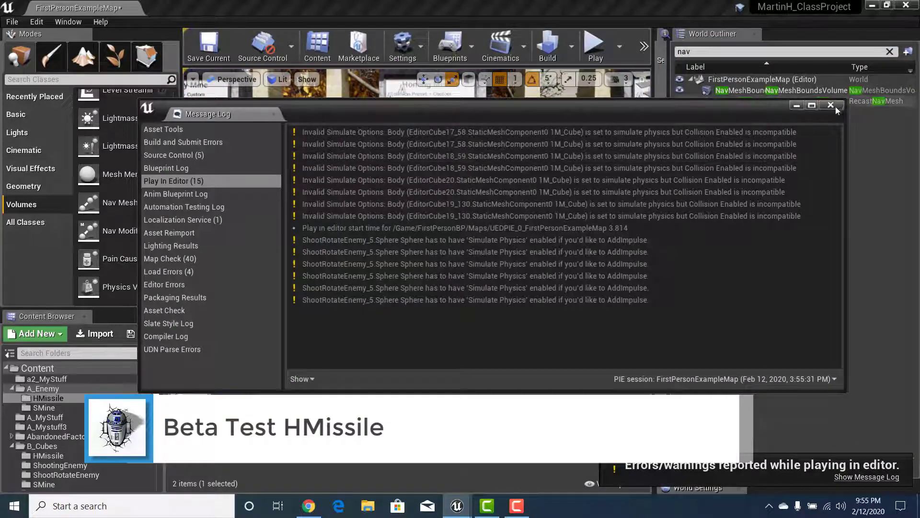
pyautogui.click(833, 105)
# Step: Nudge the textured sphere to the left of the missile slightly upward from the platform floor
pyautogui.moveTo(500, 167); pyautogui.dragTo(438, 168, button='right')
pyautogui.press('w')
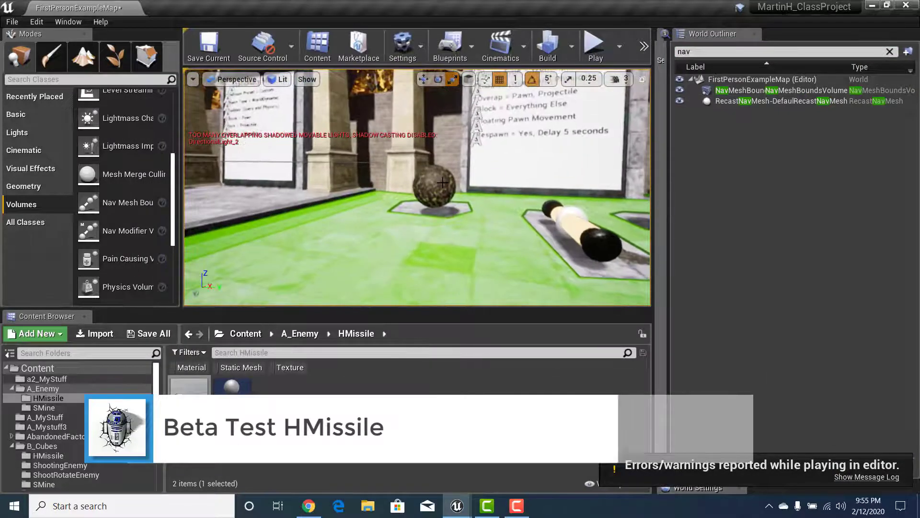
pyautogui.click(435, 184)
pyautogui.press('w')
pyautogui.moveTo(435, 152)
pyautogui.mouseDown()
pyautogui.moveTo(435, 138)
pyautogui.moveTo(434, 151)
pyautogui.mouseUp()
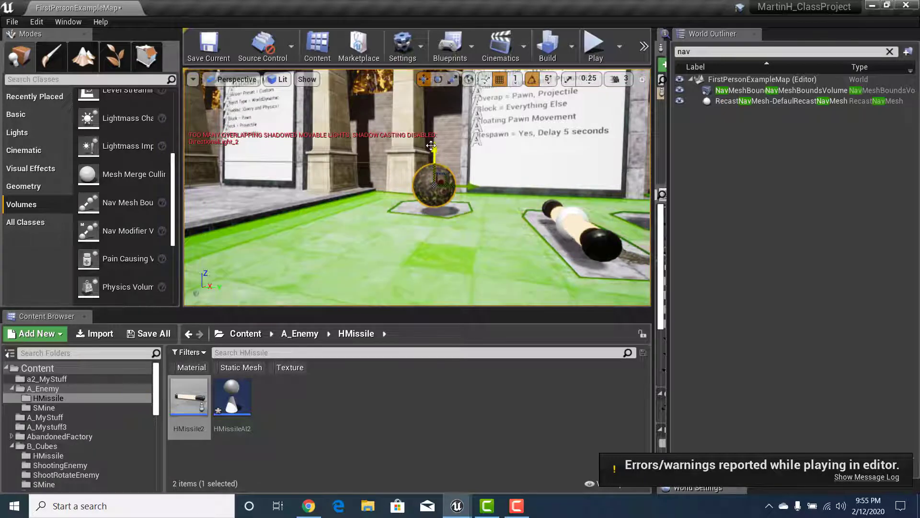
# Step: Play-test the platform again by walking toward the missile and spheres, and stop the session
pyautogui.press('s')
pyautogui.moveTo(519, 162); pyautogui.dragTo(540, 172, button='right')
pyautogui.press('d')
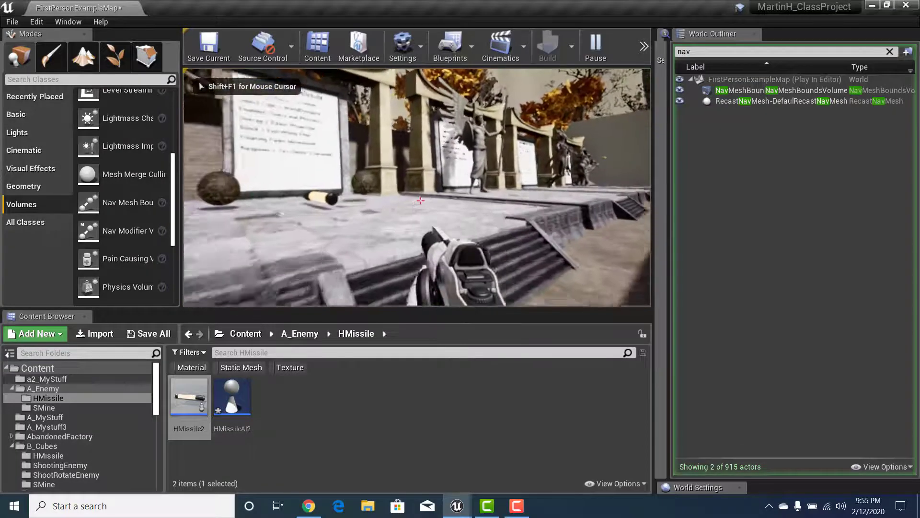
pyautogui.press('w')
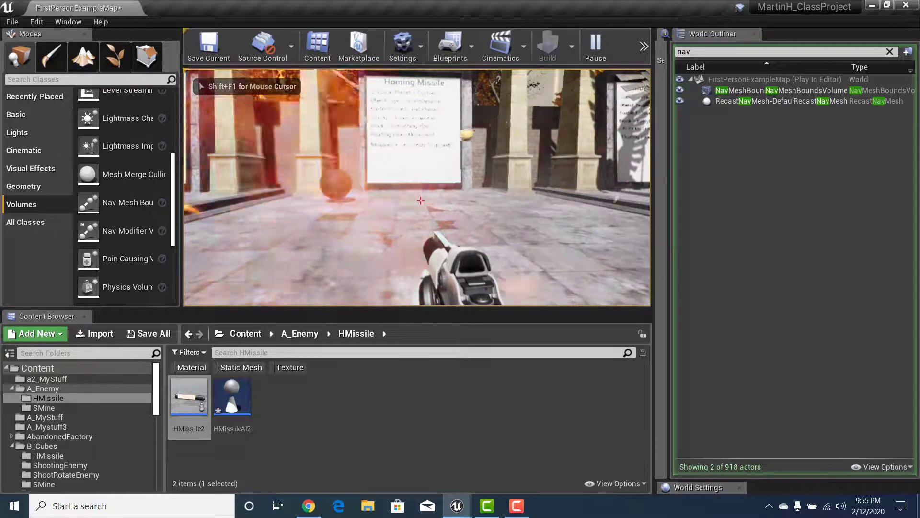
pyautogui.press('Escape')
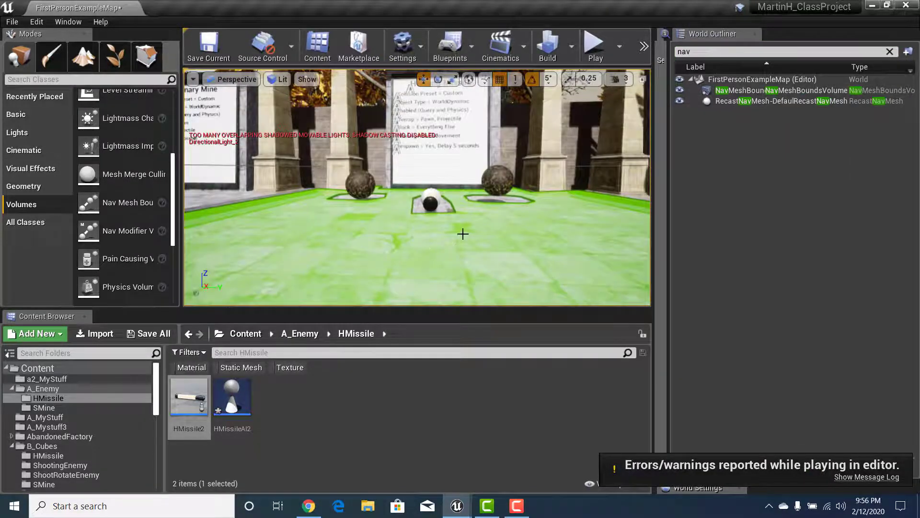
# Step: Delete the textured sphere to the left of the missile on the Homing Missile platform
pyautogui.moveTo(463, 234); pyautogui.dragTo(418, 207, button='right')
pyautogui.press('w')
pyautogui.click(294, 176)
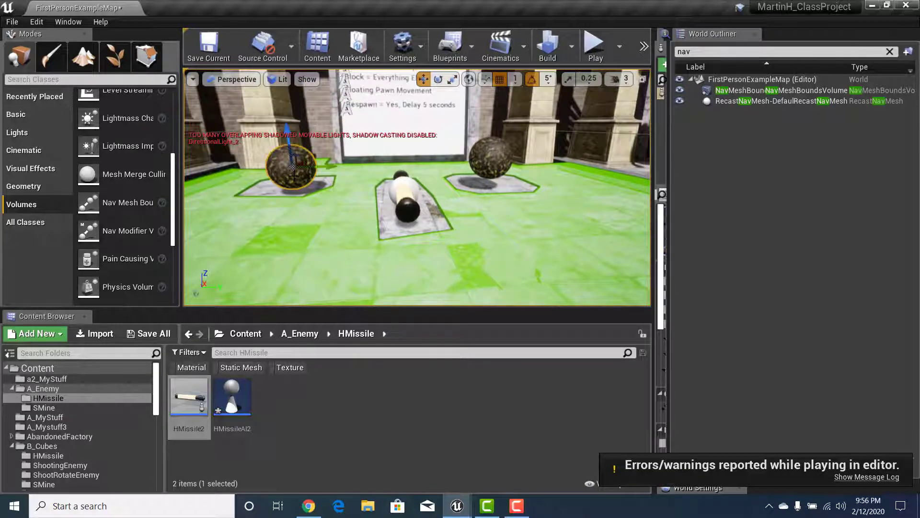
pyautogui.press('Delete')
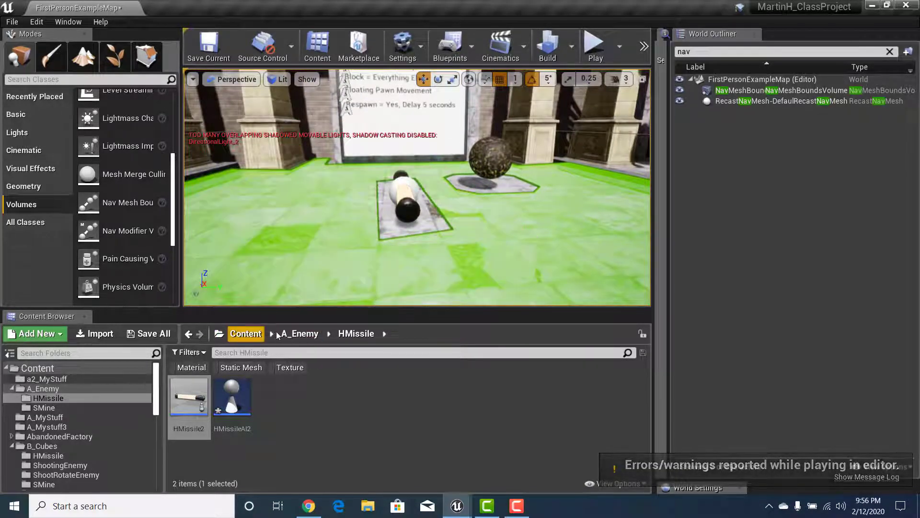
# Step: Place the HomingMissile blueprint from the B_Cubes/HMissile folder on the platform where the deleted sphere stood
pyautogui.click(307, 332)
pyautogui.click(251, 334)
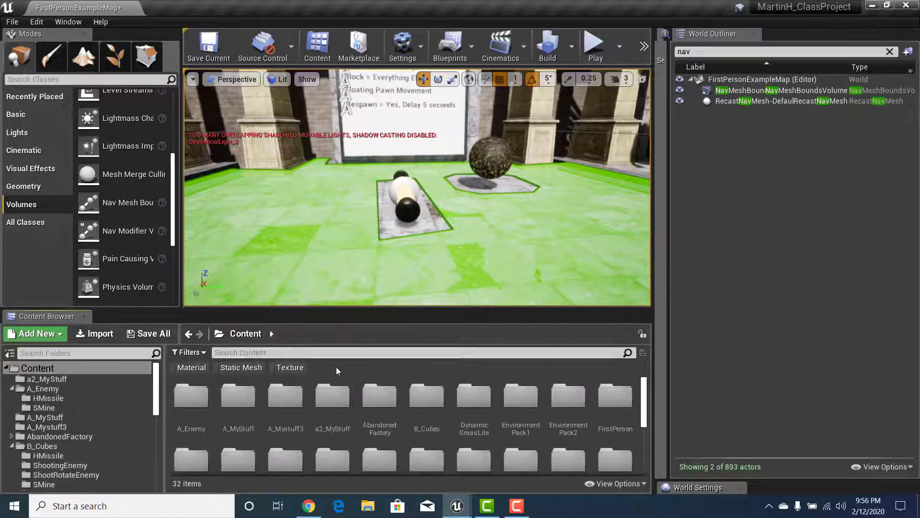
pyautogui.doubleClick(427, 398)
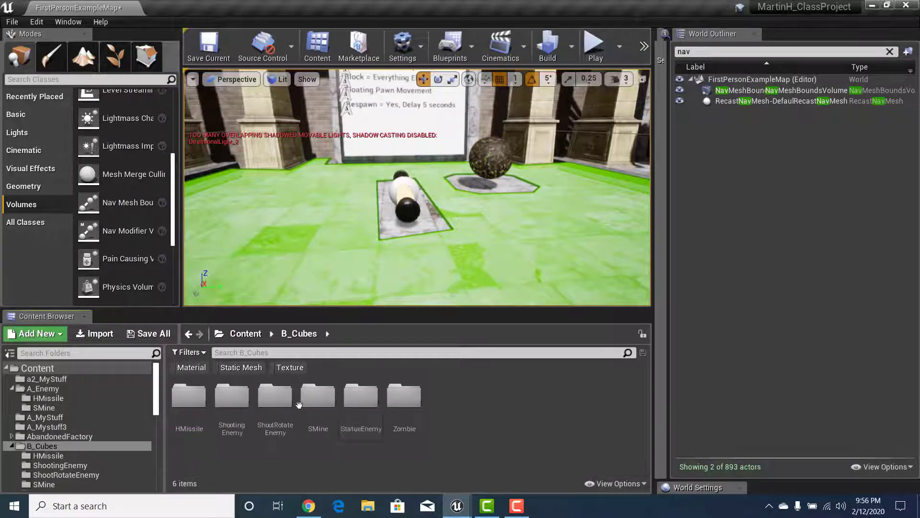
pyautogui.click(190, 408)
pyautogui.doubleClick(191, 408)
pyautogui.moveTo(232, 397); pyautogui.dragTo(278, 192)
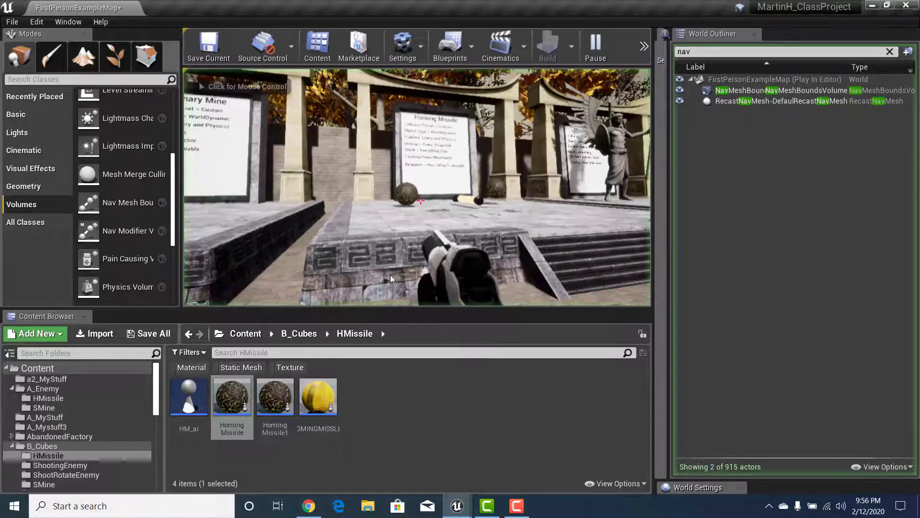
# Step: Play-test how the placed homing spheres and the missile react by approaching and backing off the platform
pyautogui.press('w')
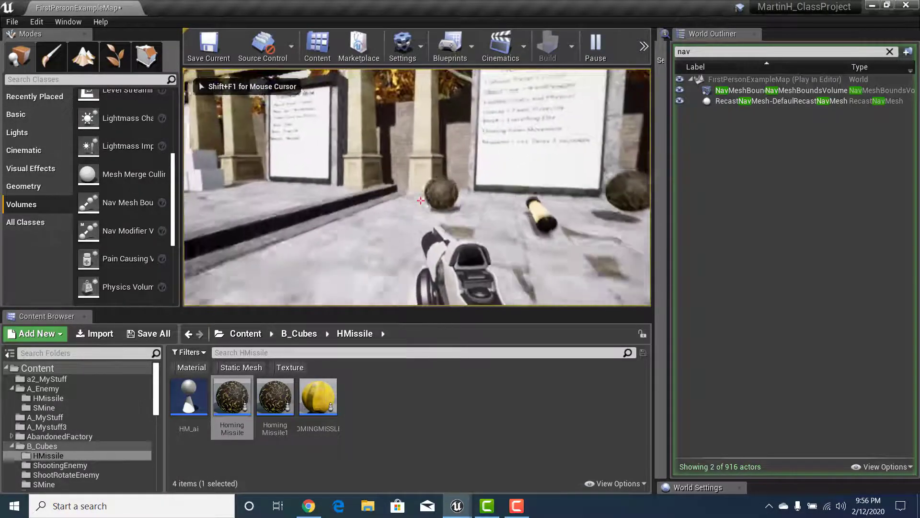
pyautogui.press('s')
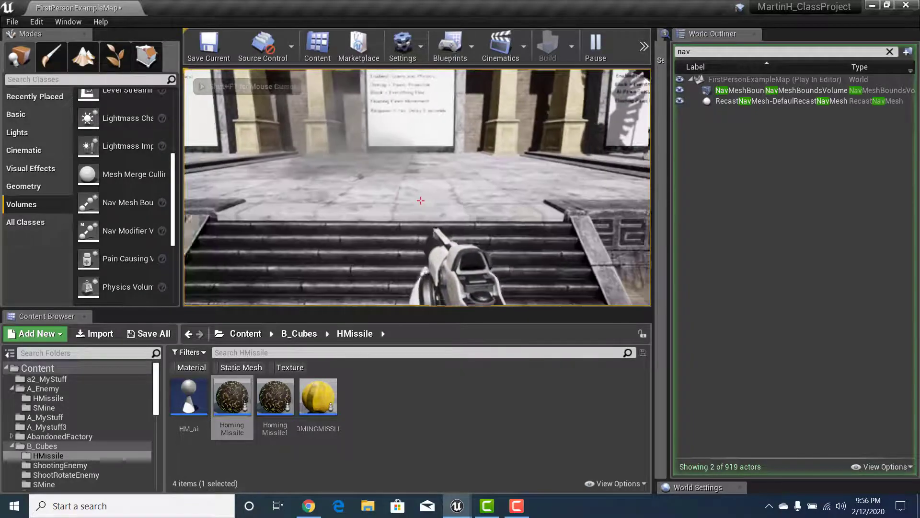
pyautogui.press('w')
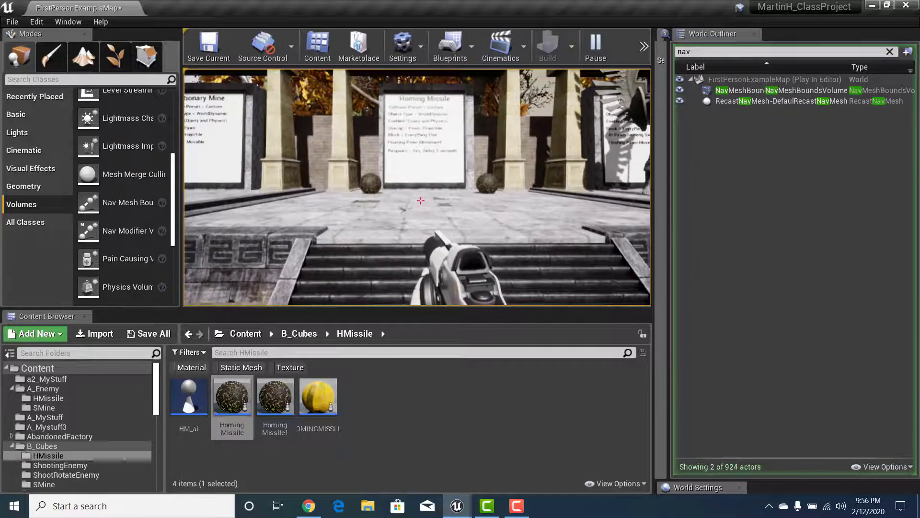
pyautogui.press('w')
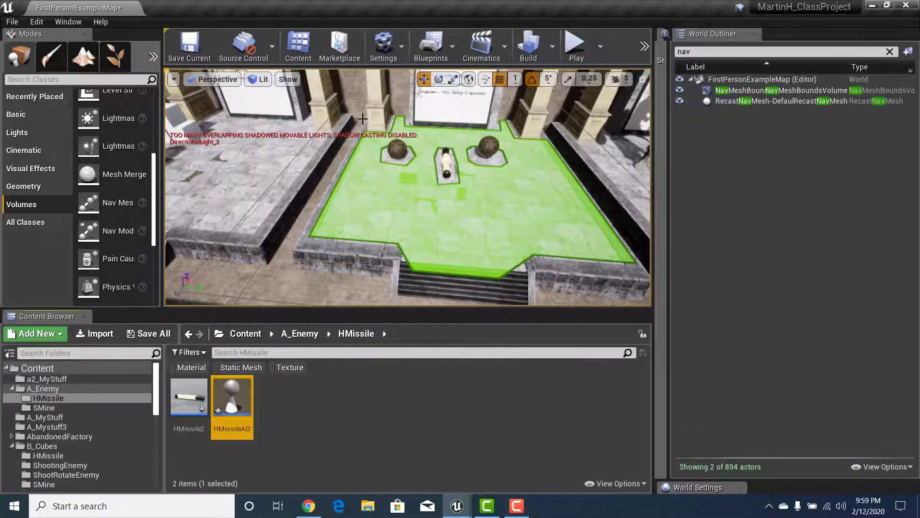
# Step: Open the HMissile2 blueprint and bring its Event Graph to the Sequence node
pyautogui.moveTo(422, 201); pyautogui.dragTo(425, 179, button='right')
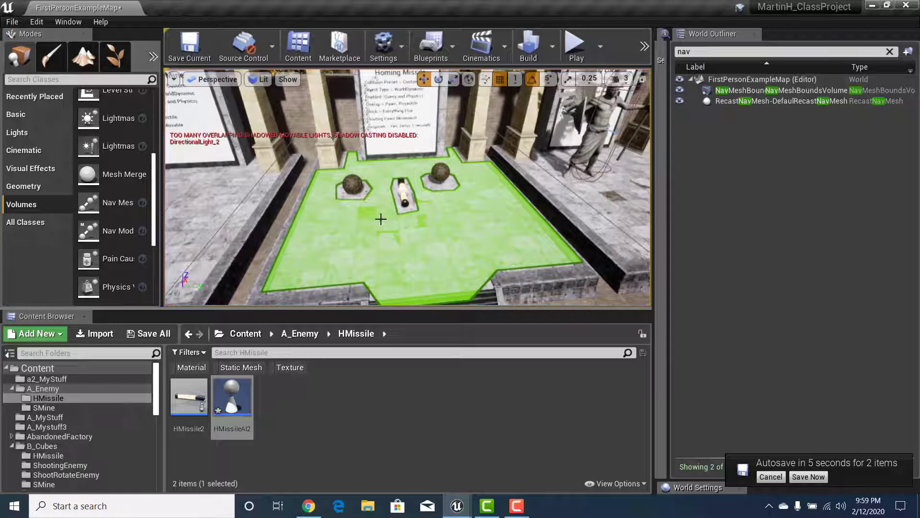
pyautogui.doubleClick(189, 397)
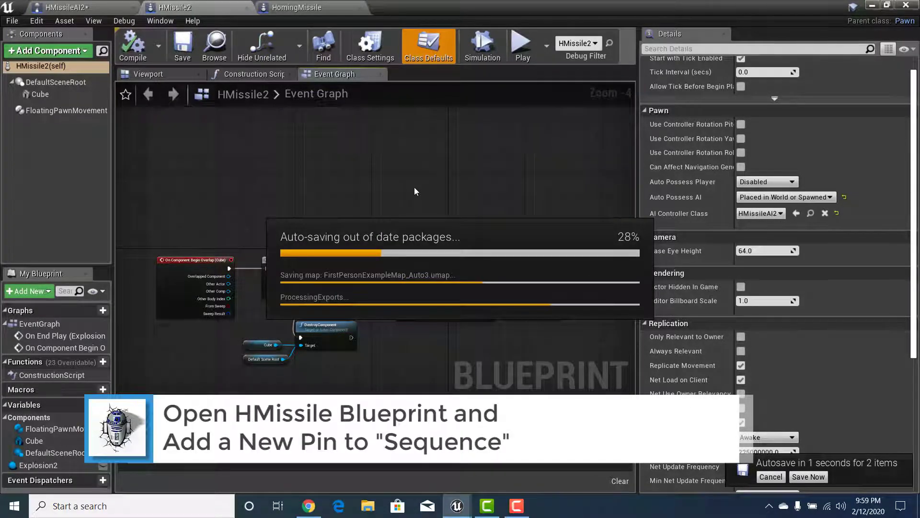
pyautogui.moveTo(456, 189); pyautogui.dragTo(457, 83, button='right')
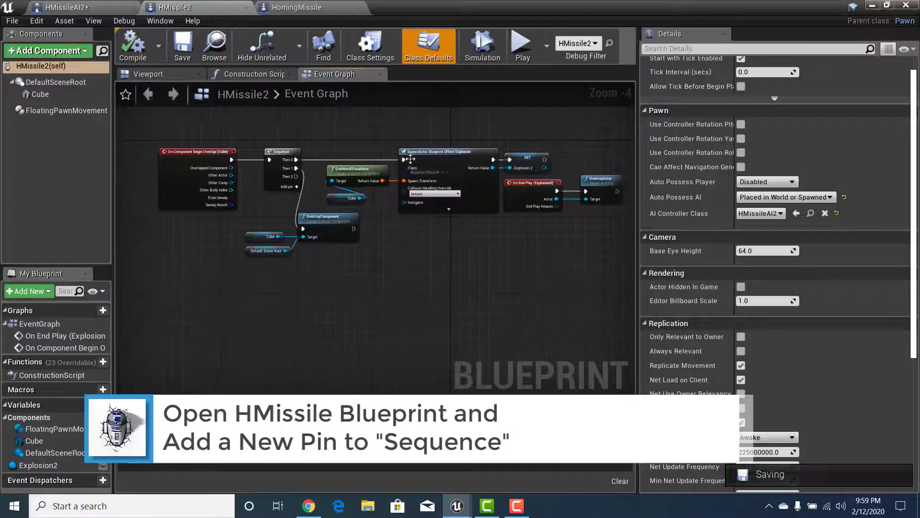
pyautogui.scroll(1, 315, 220)
pyautogui.moveTo(316, 220); pyautogui.dragTo(291, 259, button='right')
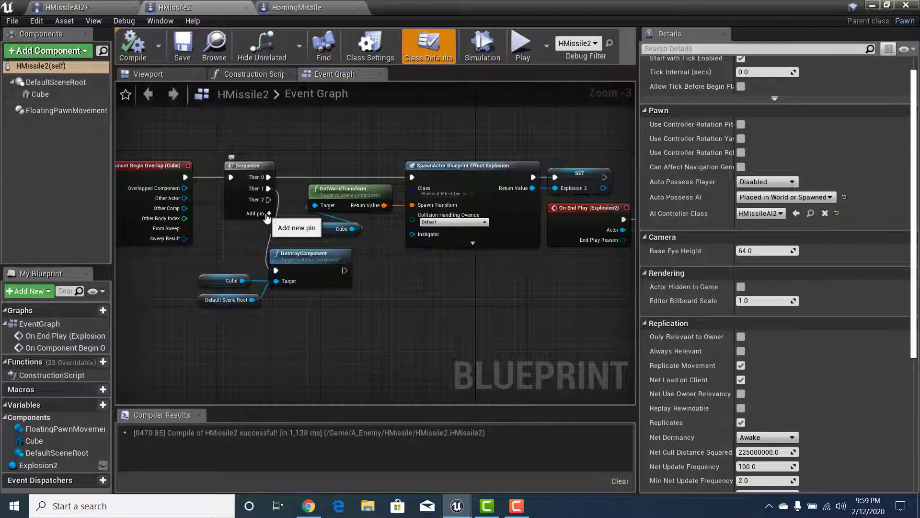
# Step: Add an extra Then 3 execution pin to the Sequence node and remove it again
pyautogui.click(269, 214)
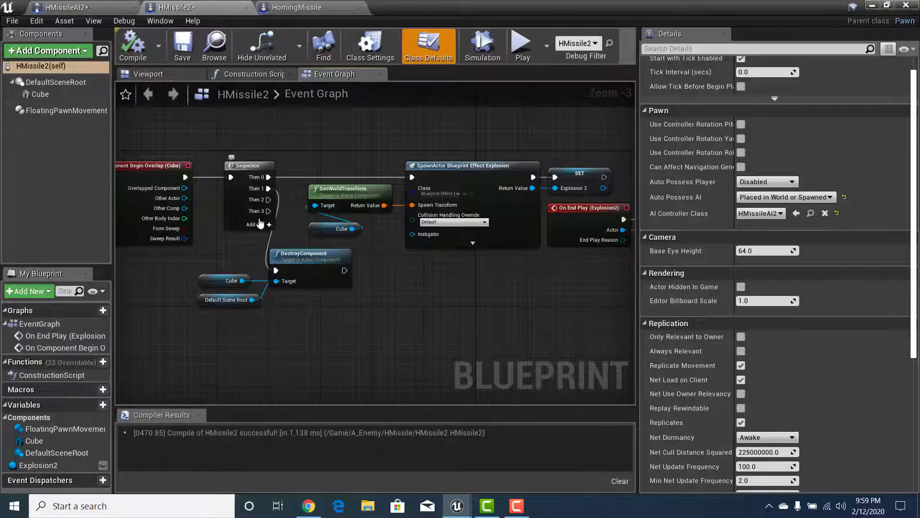
pyautogui.rightClick(258, 226)
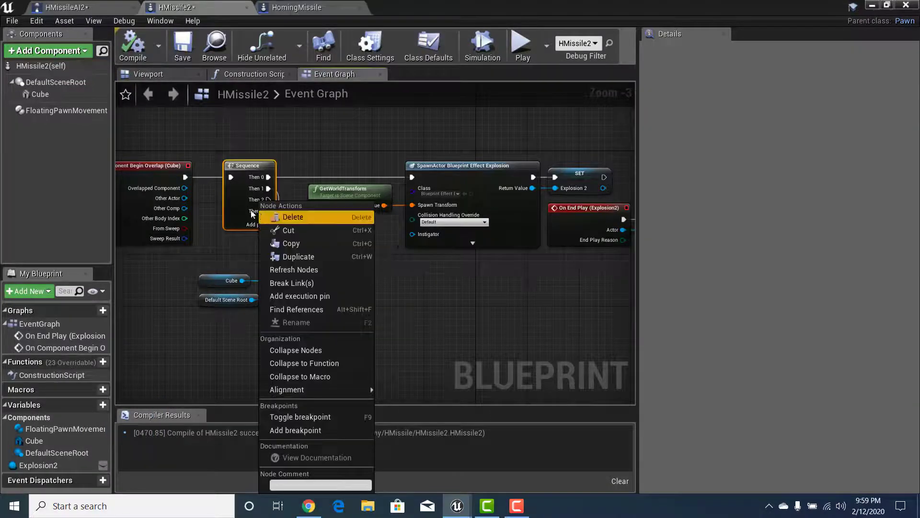
pyautogui.click(250, 211)
pyautogui.rightClick(252, 210)
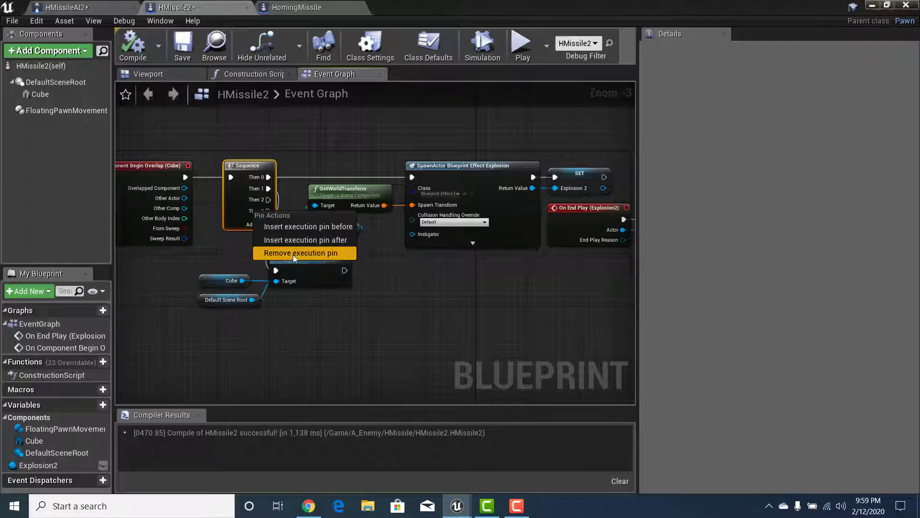
pyautogui.click(292, 255)
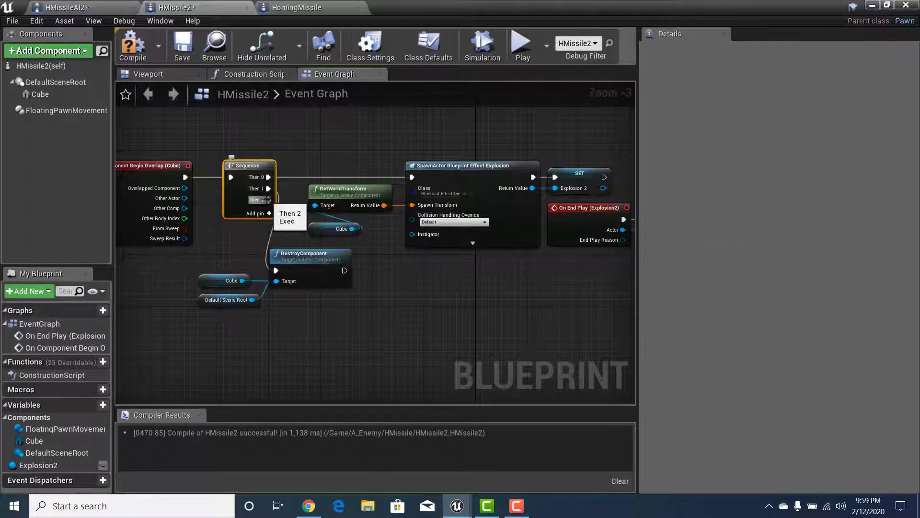
# Step: Connect a Delay node to the Sequence's Then 2 output and set its duration to 5 seconds
pyautogui.moveTo(269, 199); pyautogui.dragTo(378, 303)
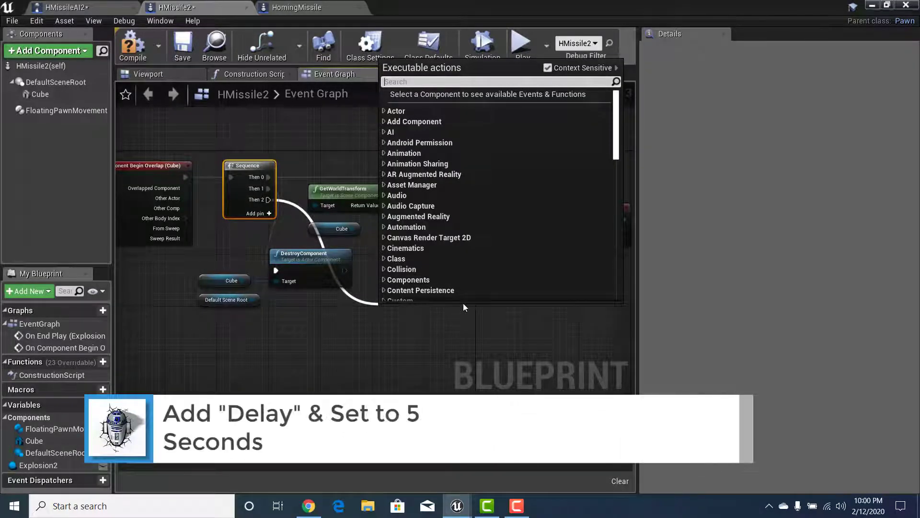
pyautogui.write('DELA')
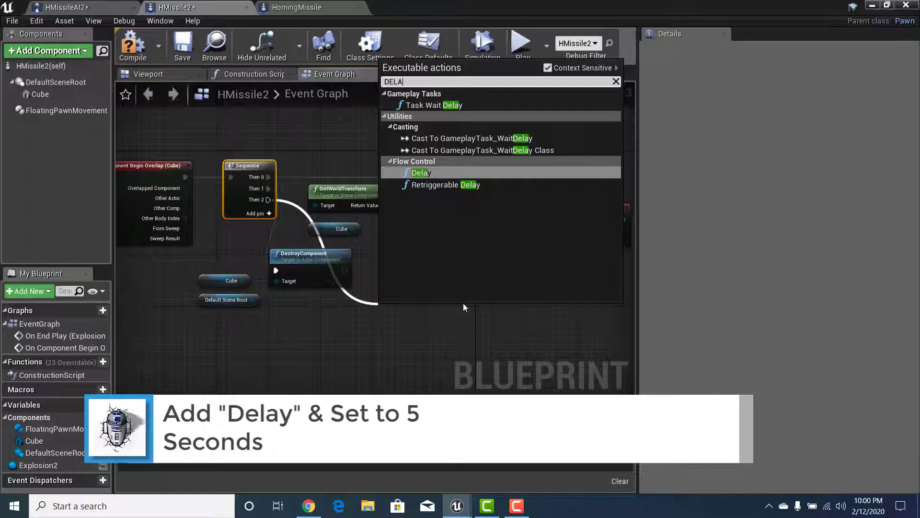
pyautogui.click(424, 173)
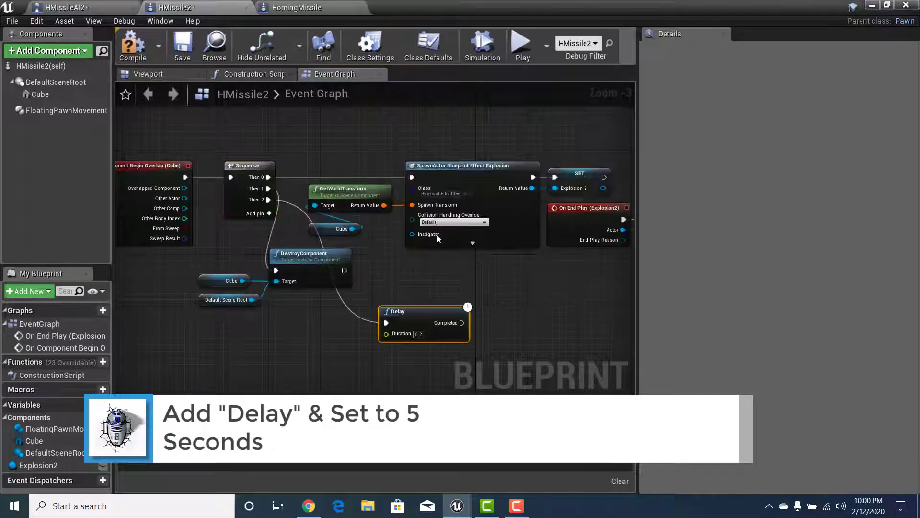
pyautogui.moveTo(432, 295); pyautogui.dragTo(376, 293, button='right')
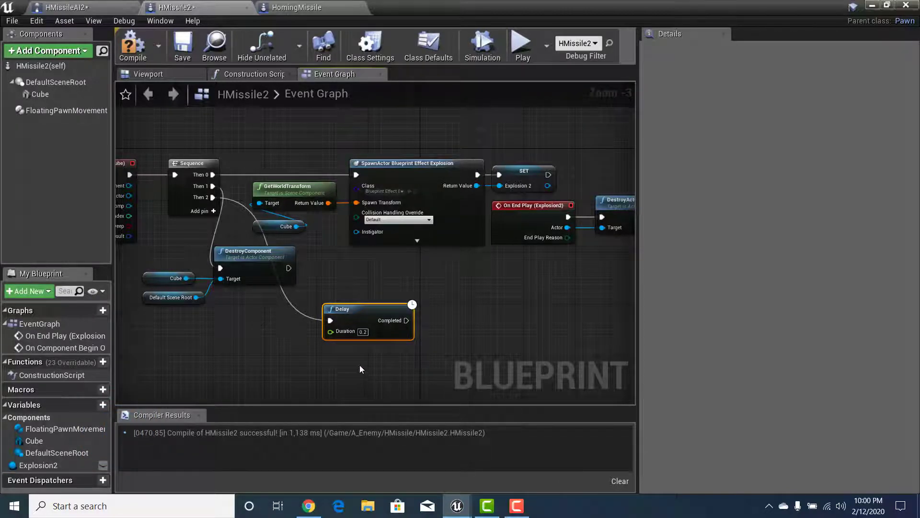
pyautogui.click(362, 332)
pyautogui.write('5')
pyautogui.press('Return')
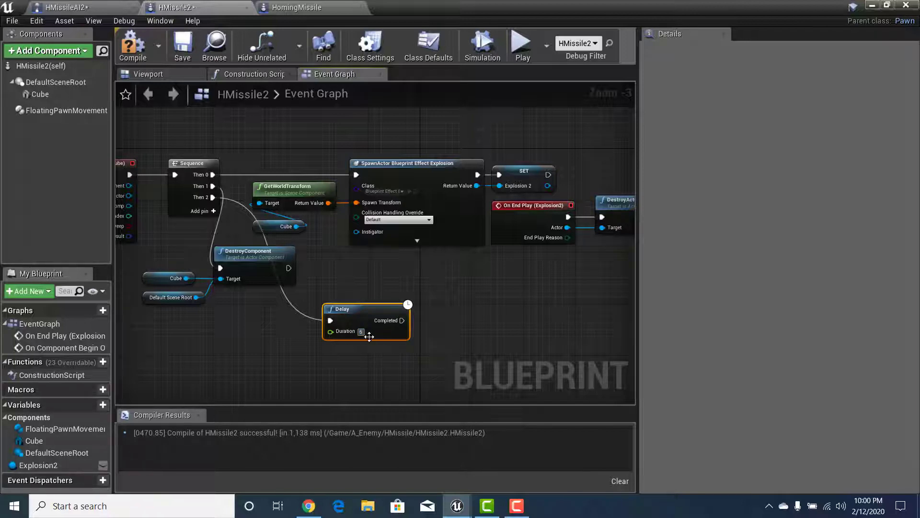
pyautogui.click(483, 308)
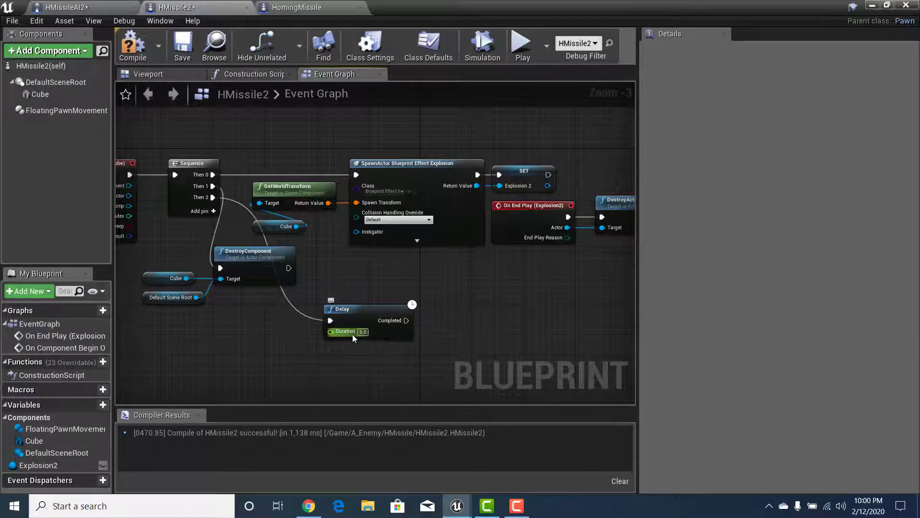
# Step: Add a Spawn AI From Class node off the Delay's Completed output and line it up beside the Delay node
pyautogui.moveTo(487, 308); pyautogui.dragTo(454, 268, button='right')
pyautogui.moveTo(372, 282); pyautogui.dragTo(430, 274)
pyautogui.write('AI')
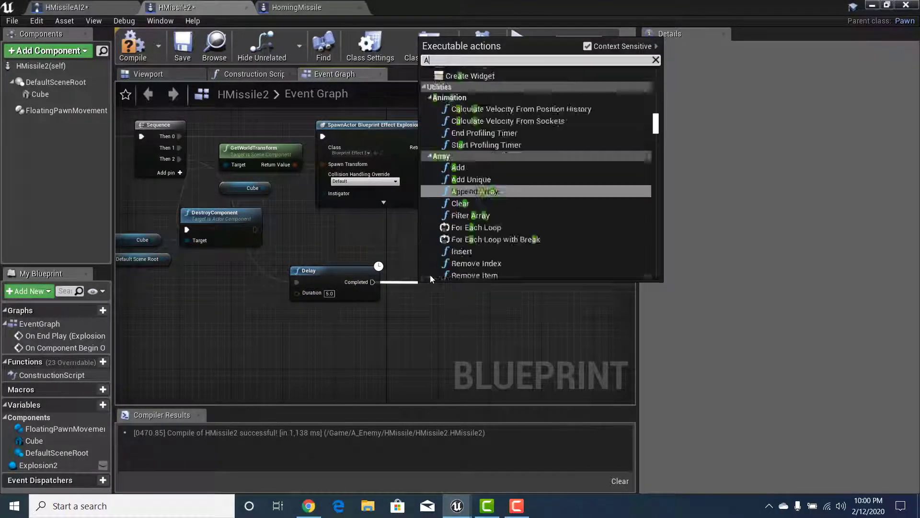
pyautogui.press('BackSpace')
pyautogui.press('BackSpace')
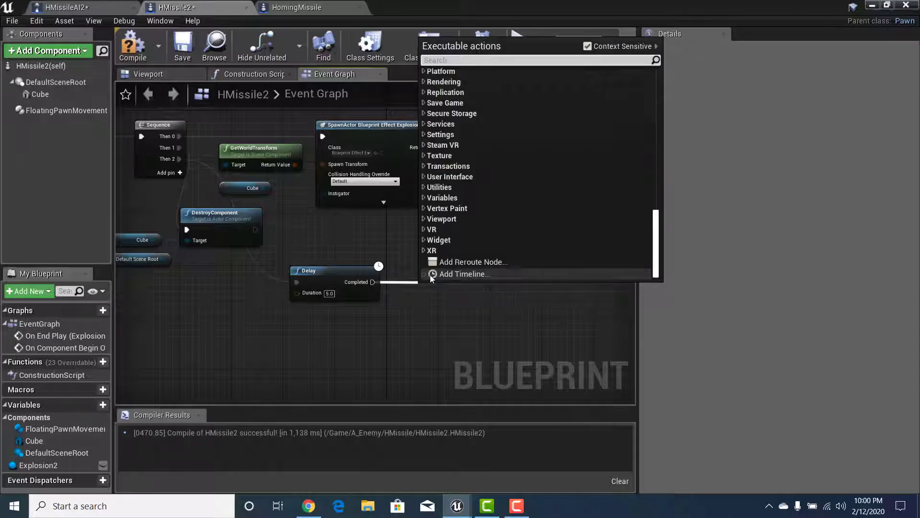
pyautogui.write('s')
pyautogui.write('P')
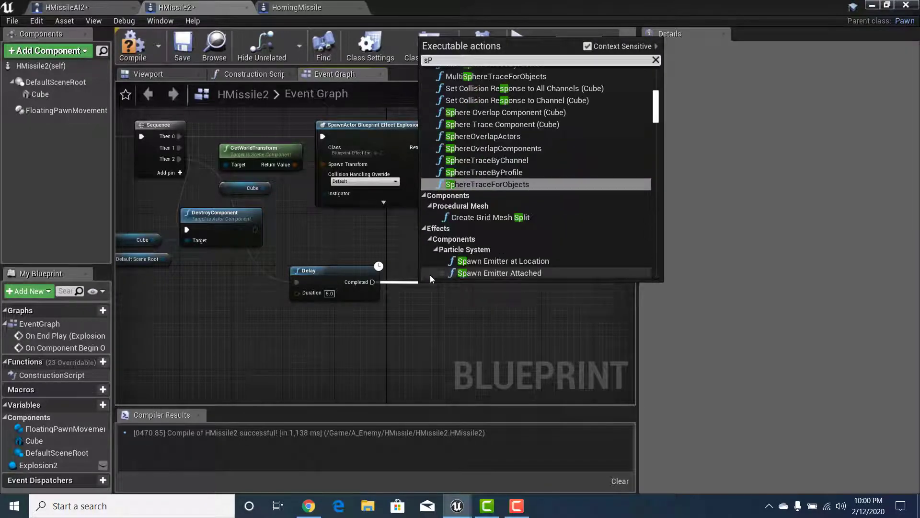
pyautogui.press('BackSpace')
pyautogui.press('capslock')
pyautogui.write('paw')
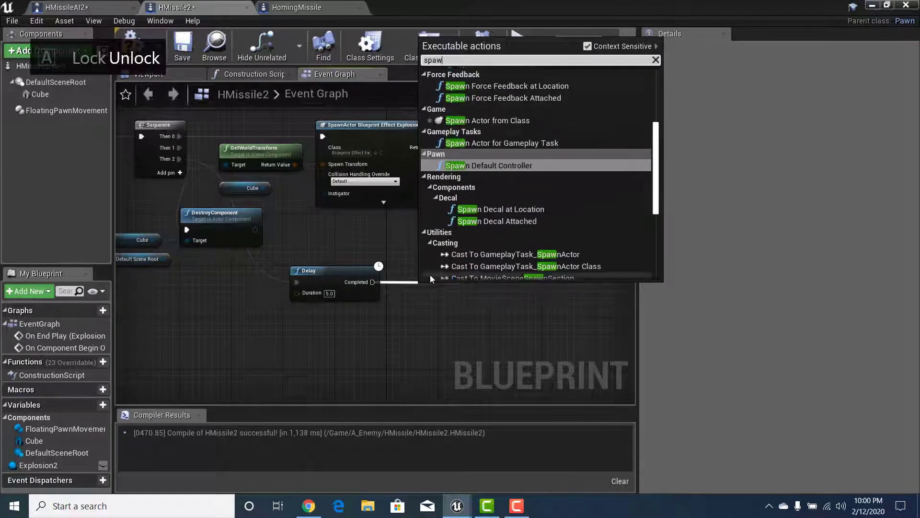
pyautogui.write('n')
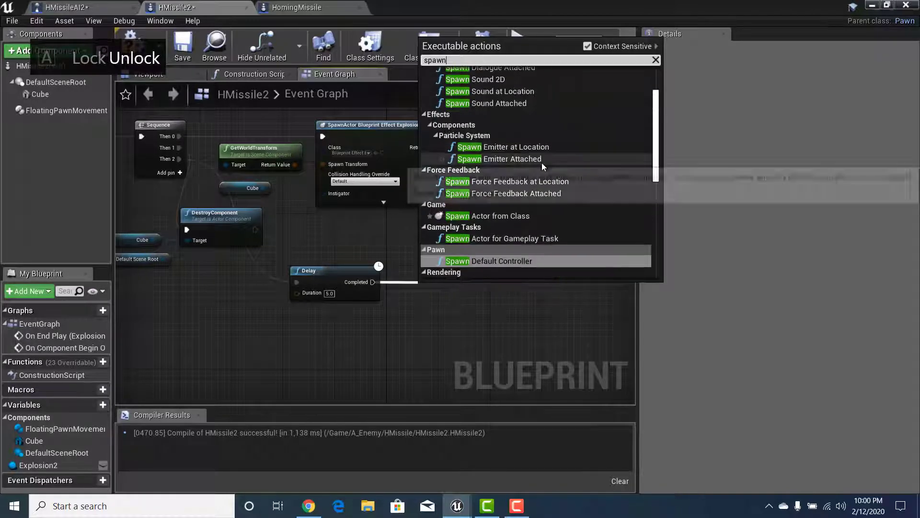
pyautogui.write(' ai')
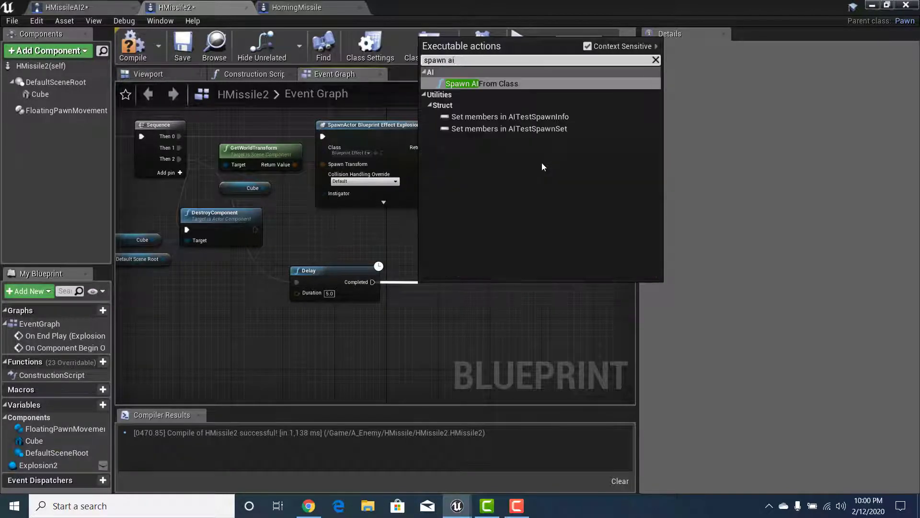
pyautogui.click(482, 82)
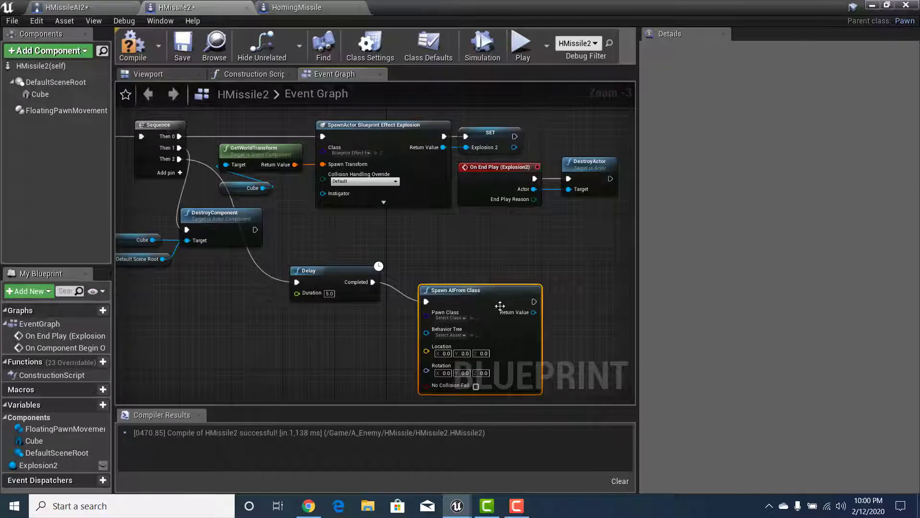
pyautogui.moveTo(500, 305); pyautogui.dragTo(494, 280)
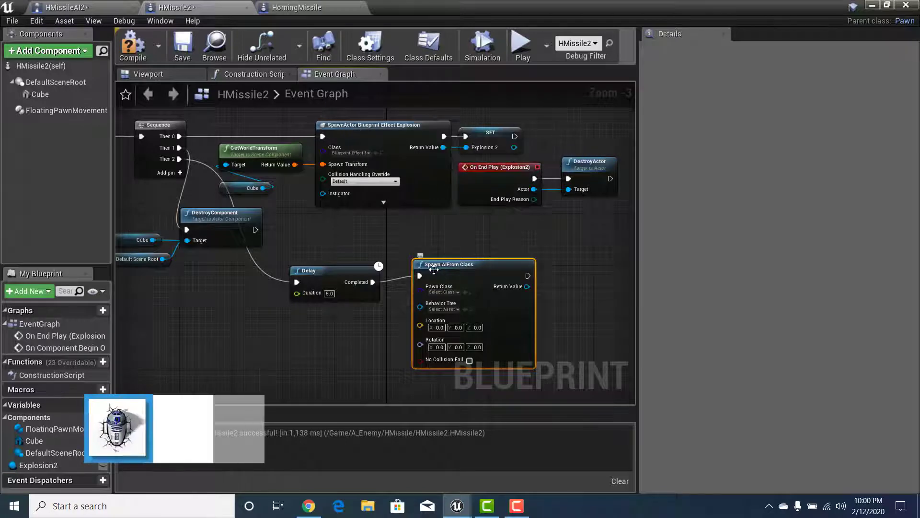
pyautogui.moveTo(463, 282); pyautogui.dragTo(415, 270, button='right')
pyautogui.moveTo(405, 250); pyautogui.dragTo(405, 257)
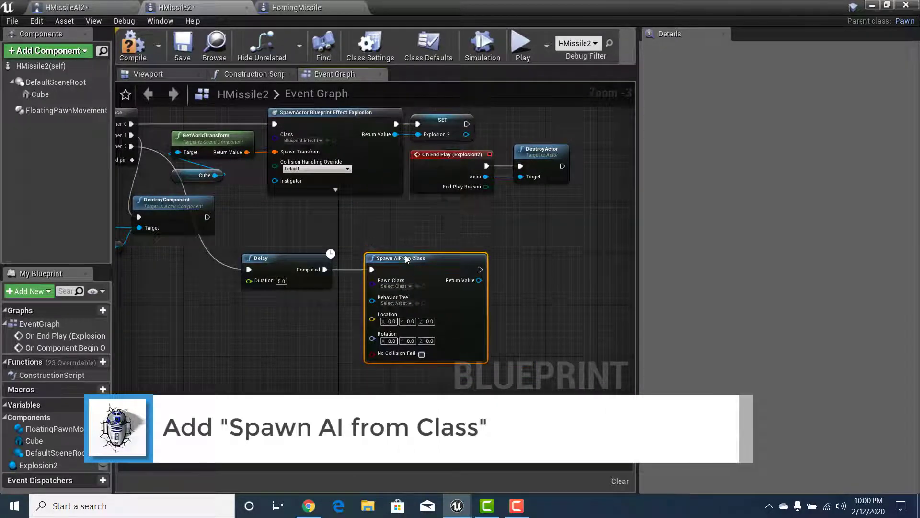
# Step: Set the Pawn Class of the Spawn AI From Class node to HMissile2
pyautogui.moveTo(396, 247); pyautogui.dragTo(379, 181, button='right')
pyautogui.scroll(2, 385, 260)
pyautogui.moveTo(324, 248); pyautogui.dragTo(332, 320, button='right')
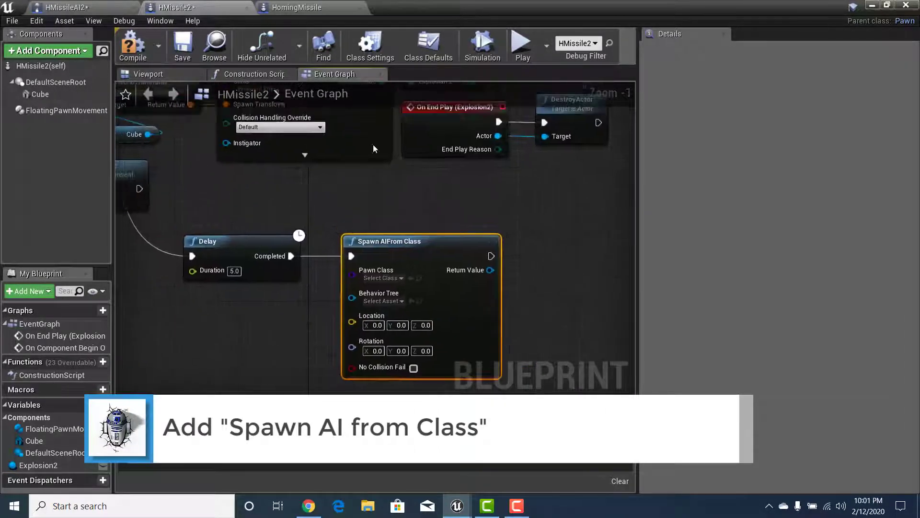
pyautogui.moveTo(347, 247); pyautogui.dragTo(382, 320, button='right')
pyautogui.moveTo(347, 261); pyautogui.dragTo(349, 188, button='right')
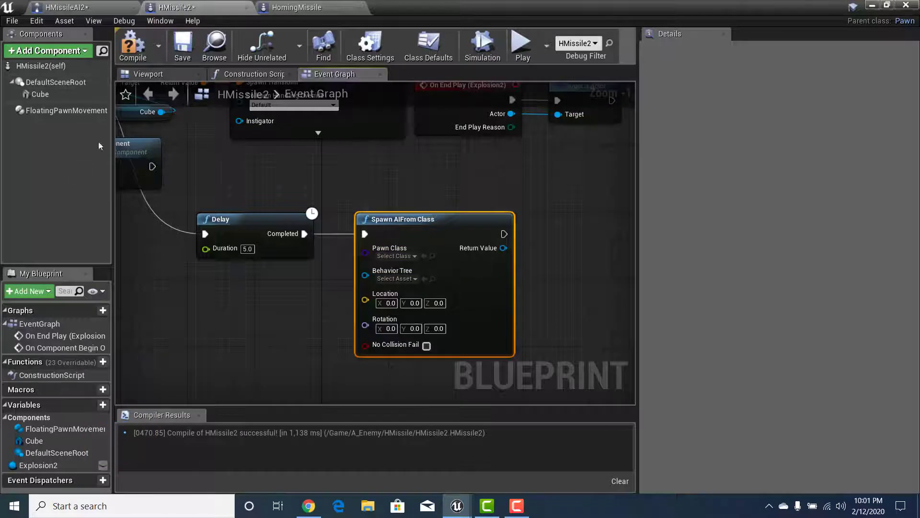
pyautogui.click(407, 255)
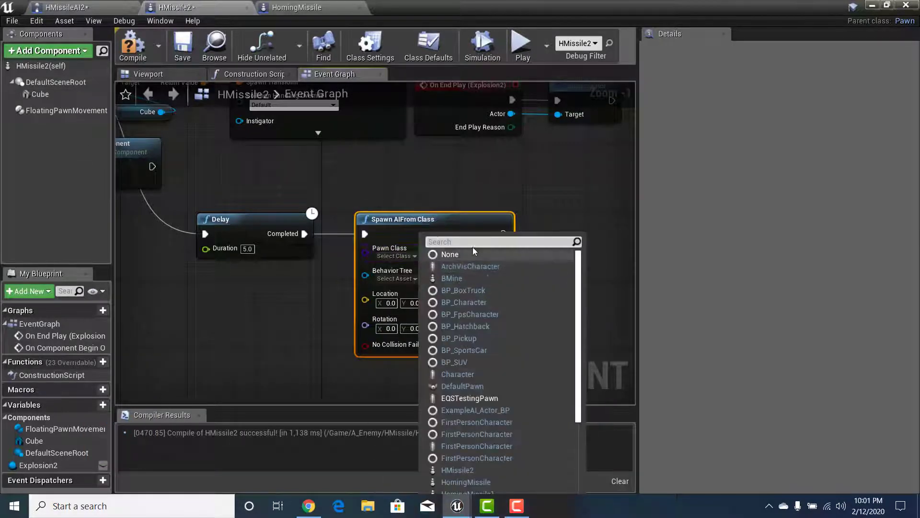
pyautogui.scroll(-3, 508, 429)
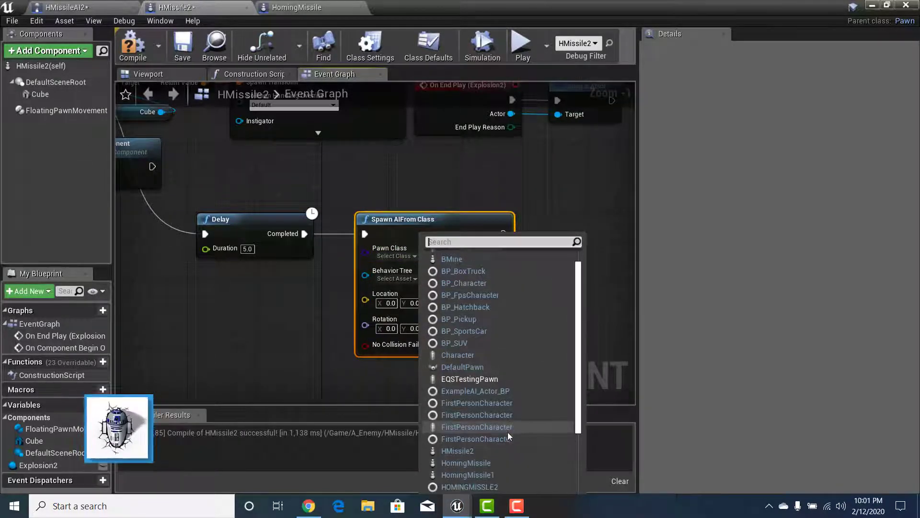
pyautogui.scroll(-1, 503, 438)
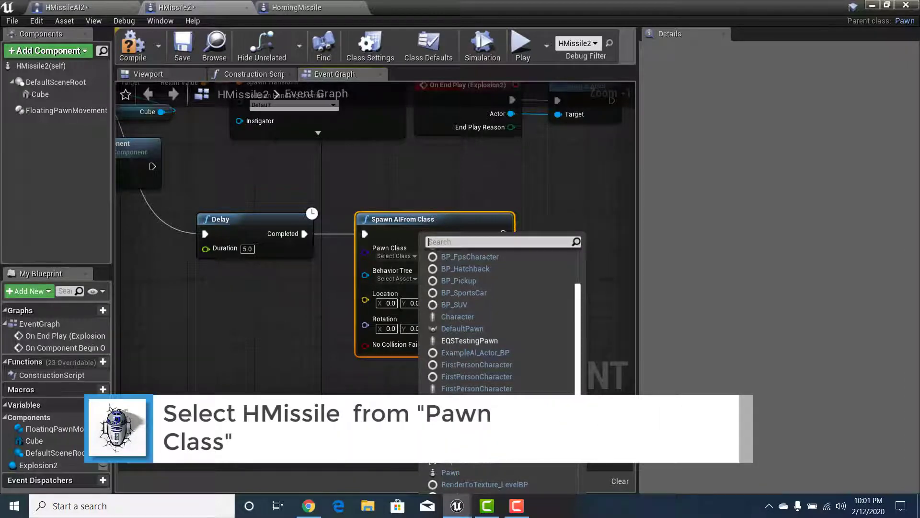
pyautogui.click(484, 434)
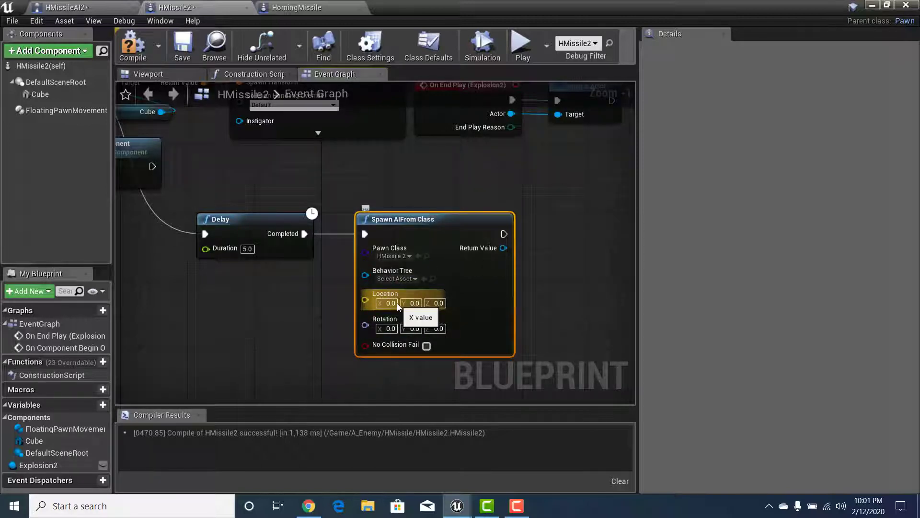
# Step: In the level editor, select the placed missile, reveal its full details and copy its Location coordinates
pyautogui.click(874, 6)
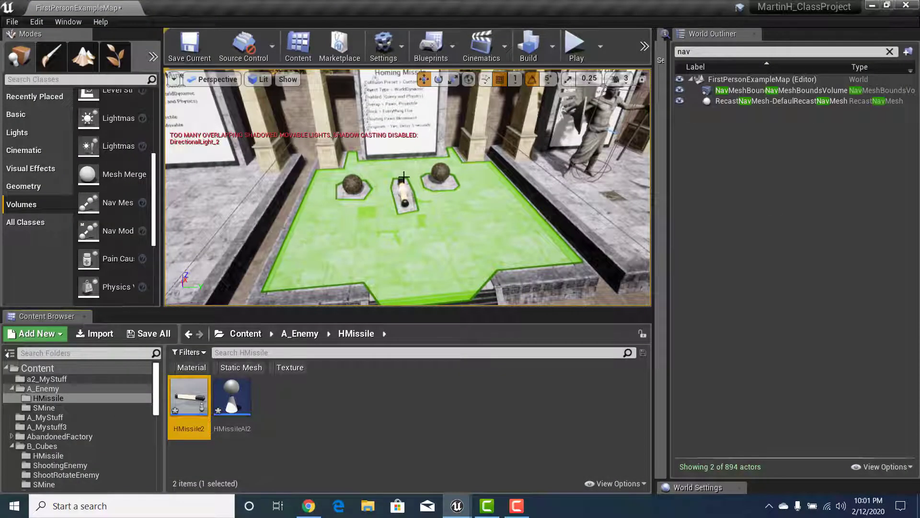
pyautogui.click(407, 192)
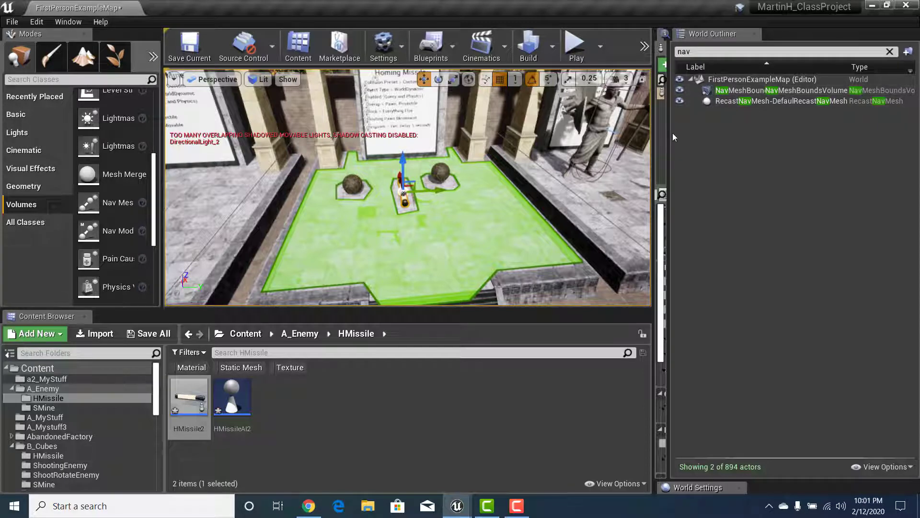
pyautogui.moveTo(670, 135); pyautogui.dragTo(894, 139)
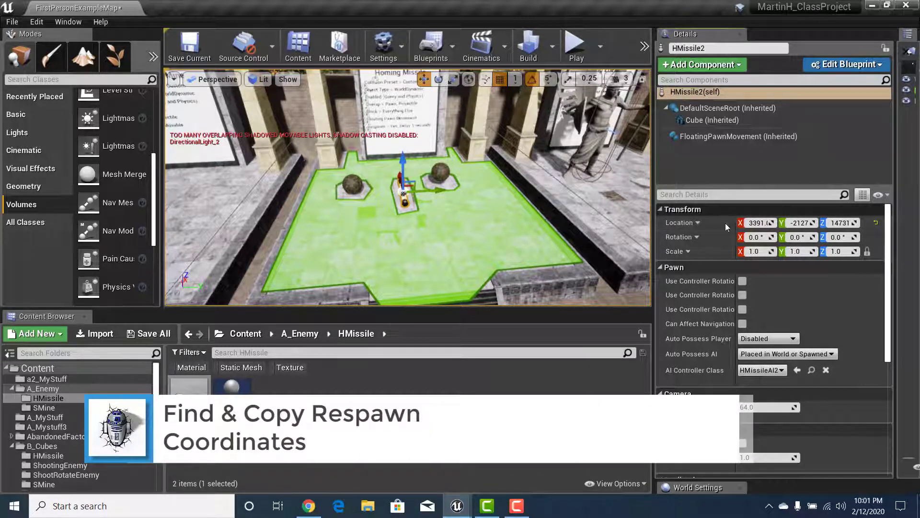
pyautogui.click(698, 223)
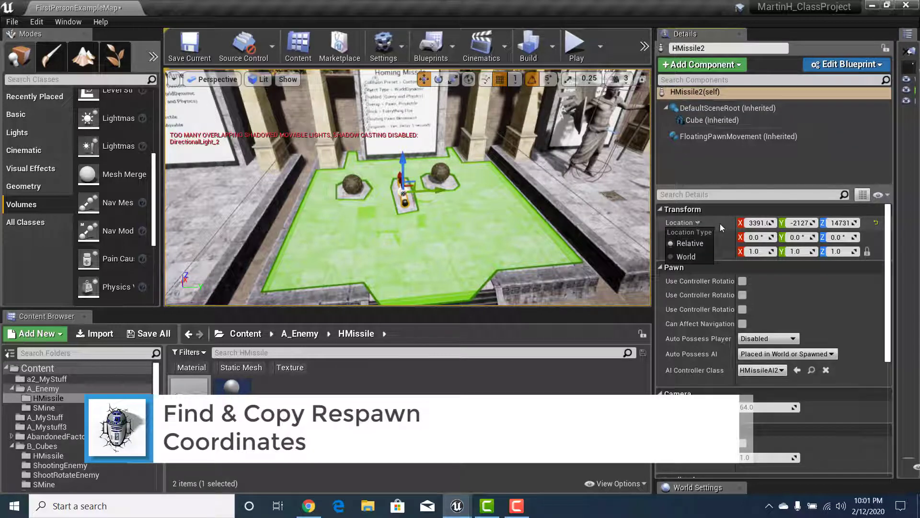
pyautogui.click(720, 224)
pyautogui.rightClick(720, 224)
pyautogui.click(747, 231)
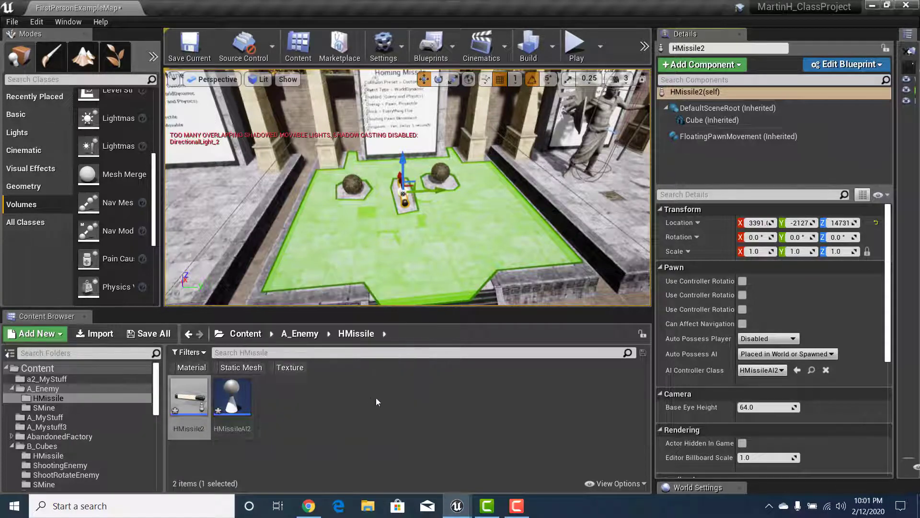
# Step: Return to the HMissile2 blueprint and split the spawn node's Location pin into separate X, Y and Z inputs
pyautogui.doubleClick(189, 398)
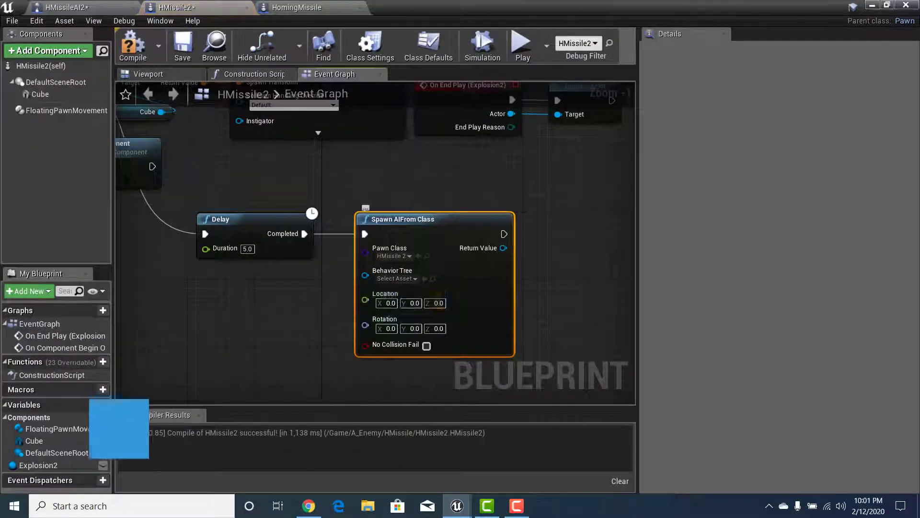
pyautogui.rightClick(368, 300)
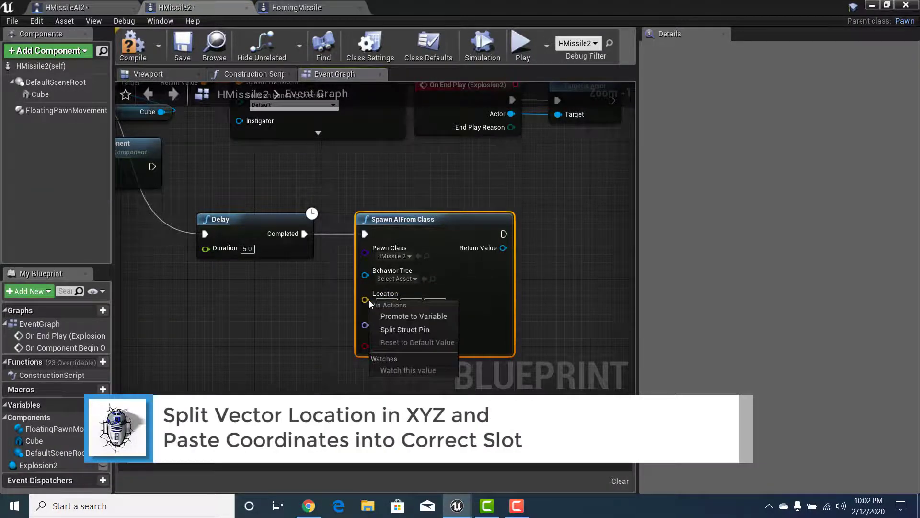
pyautogui.click(402, 330)
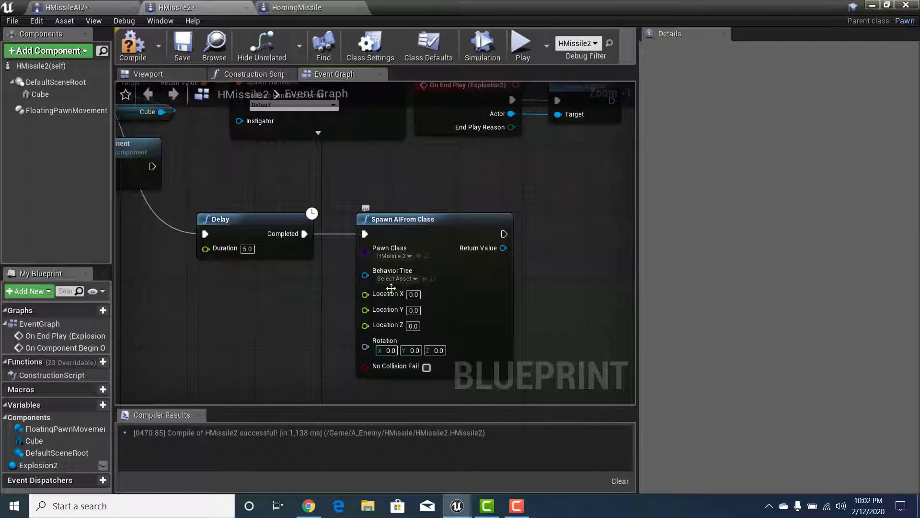
# Step: Paste the copied coordinates into the spawn node's Location X and trim them to 3391
pyautogui.click(413, 295)
pyautogui.hotkey('ctrl', 'v')
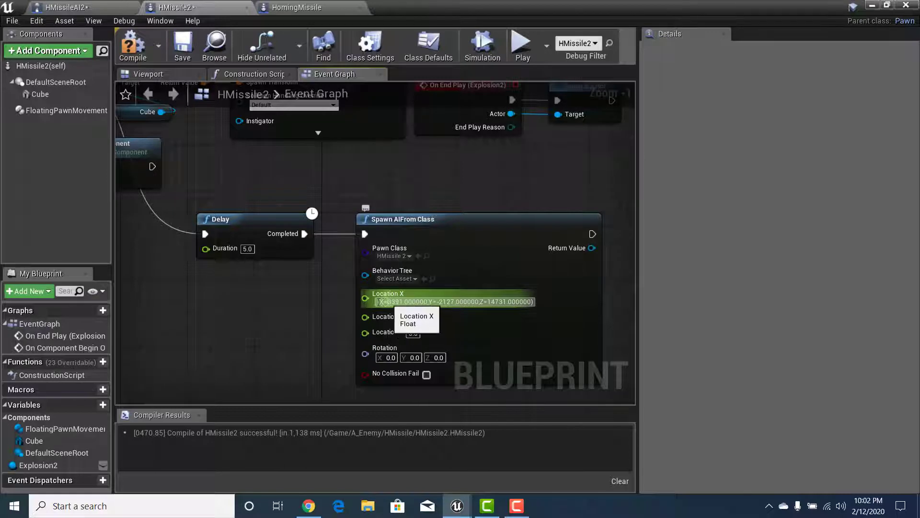
pyautogui.moveTo(379, 301); pyautogui.dragTo(363, 303)
pyautogui.press('BackSpace')
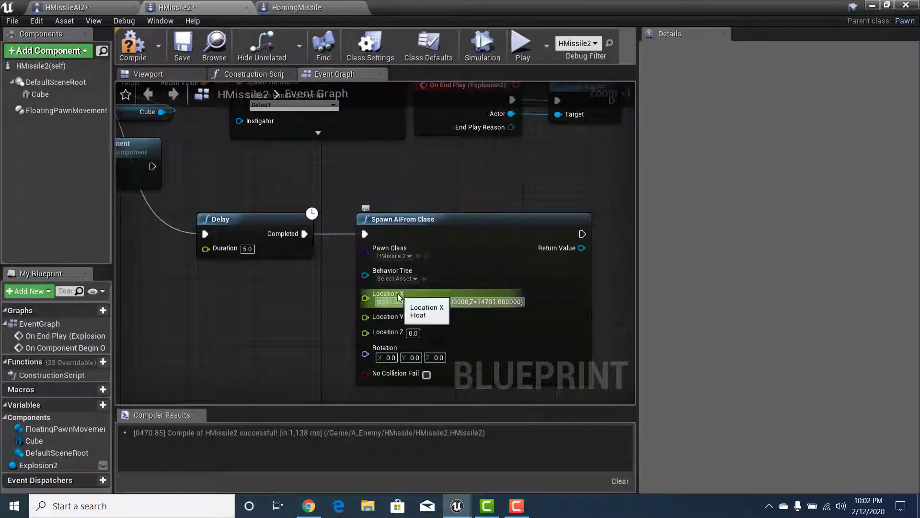
pyautogui.moveTo(392, 301); pyautogui.dragTo(524, 301)
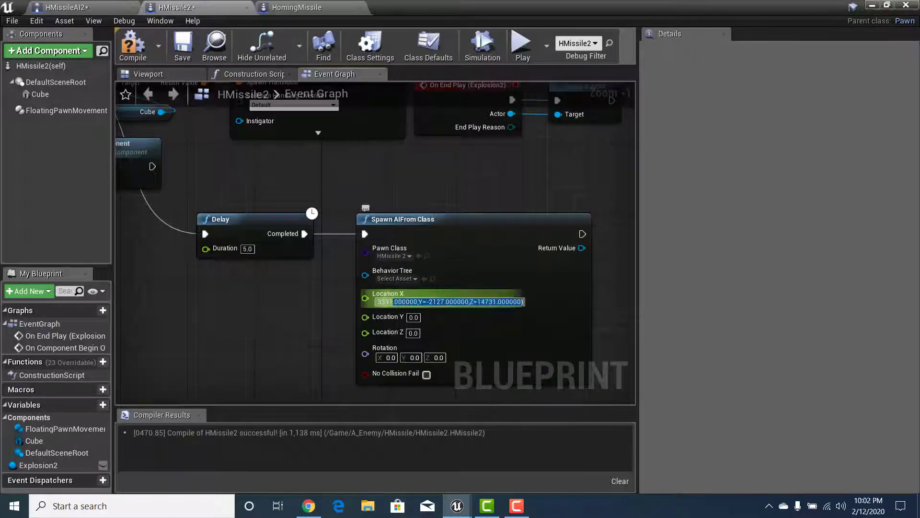
pyautogui.press('BackSpace')
pyautogui.press('Return')
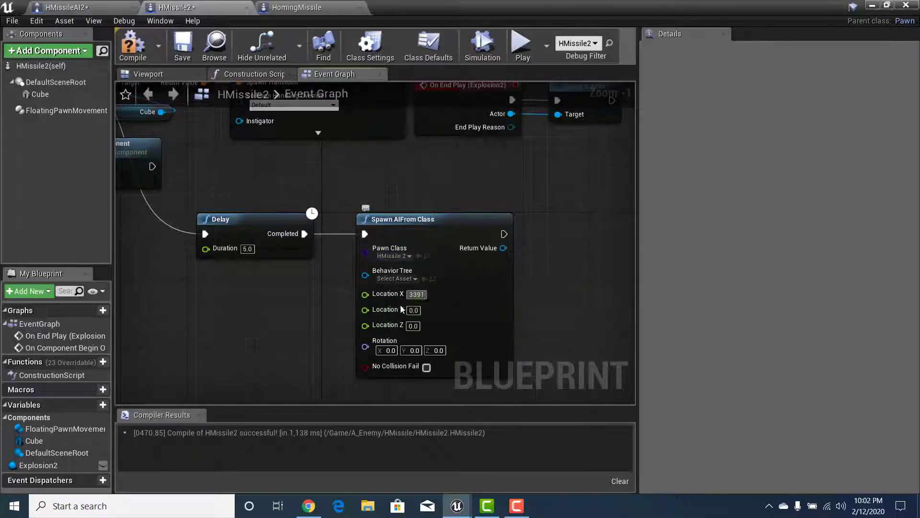
# Step: Paste the copied coordinates into the spawn node's Location Y and trim them to -2127.000000
pyautogui.click(413, 310)
pyautogui.write('(X=3391.000000,Y=-2127.000000,Z=14731.000000)')
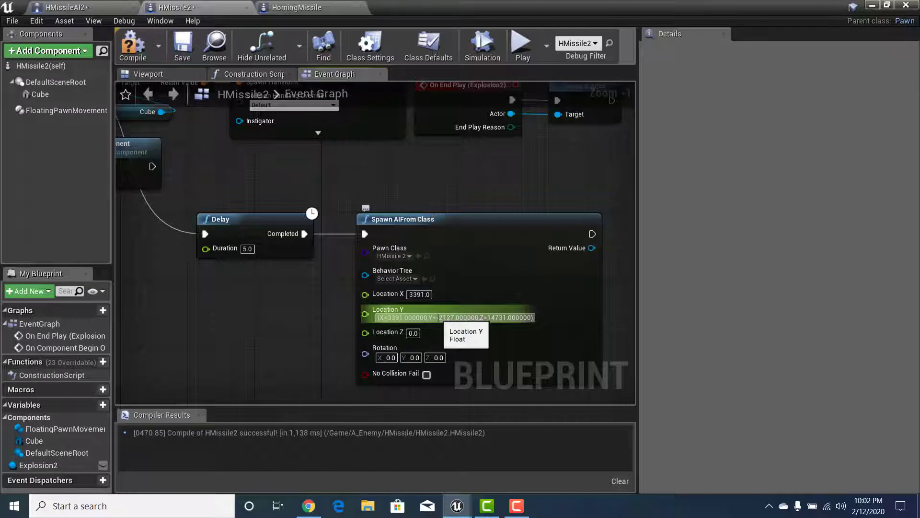
pyautogui.moveTo(437, 317); pyautogui.dragTo(378, 317)
pyautogui.press('BackSpace')
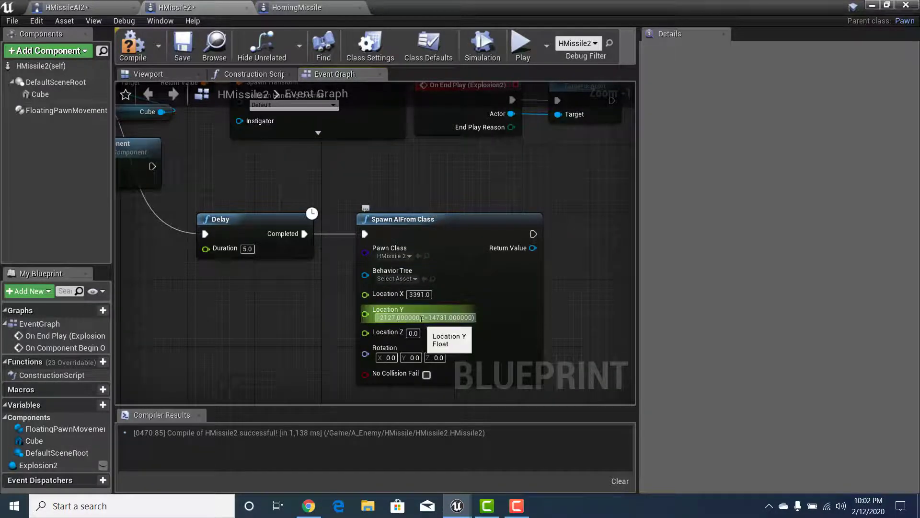
pyautogui.moveTo(420, 317); pyautogui.dragTo(503, 317)
pyautogui.press('BackSpace')
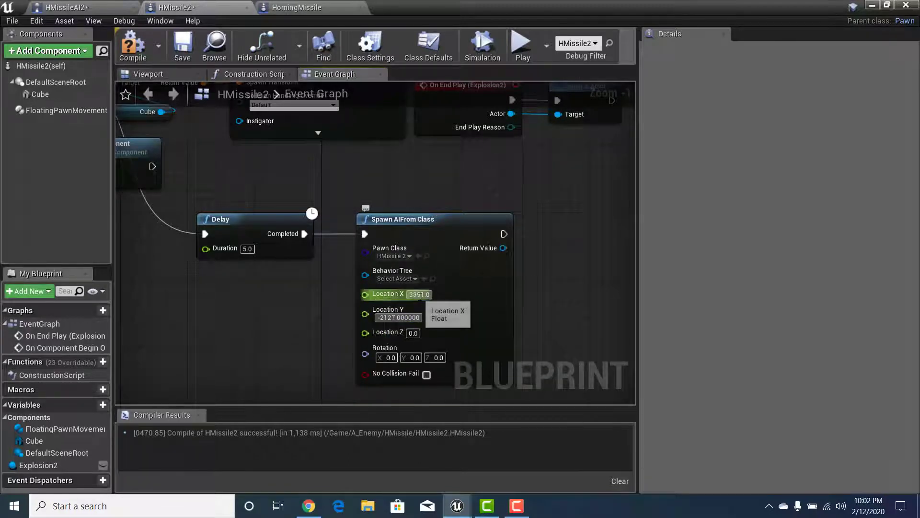
# Step: Paste the copied coordinates into the spawn node's Location Z and trim them to 14731
pyautogui.click(412, 333)
pyautogui.write('(X=3391.000000,Y=-2127.000000,Z=14731.000000)')
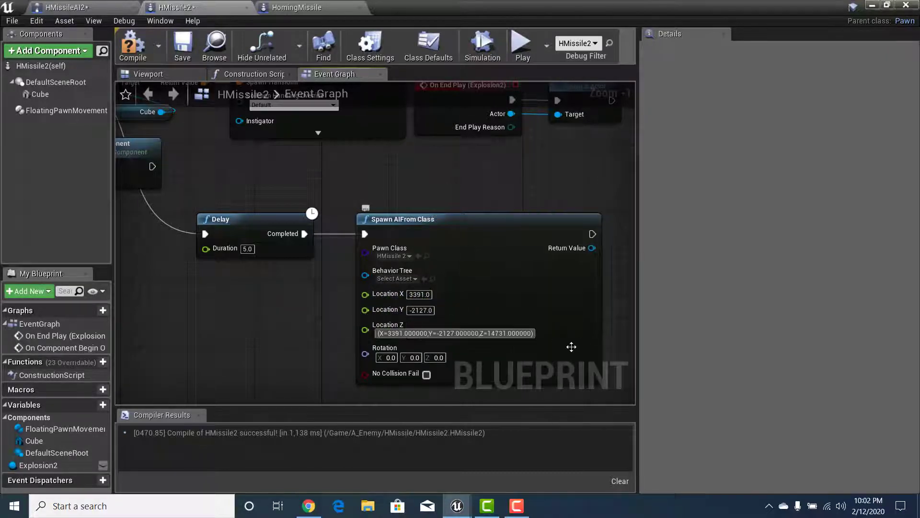
pyautogui.moveTo(488, 333); pyautogui.dragTo(377, 333)
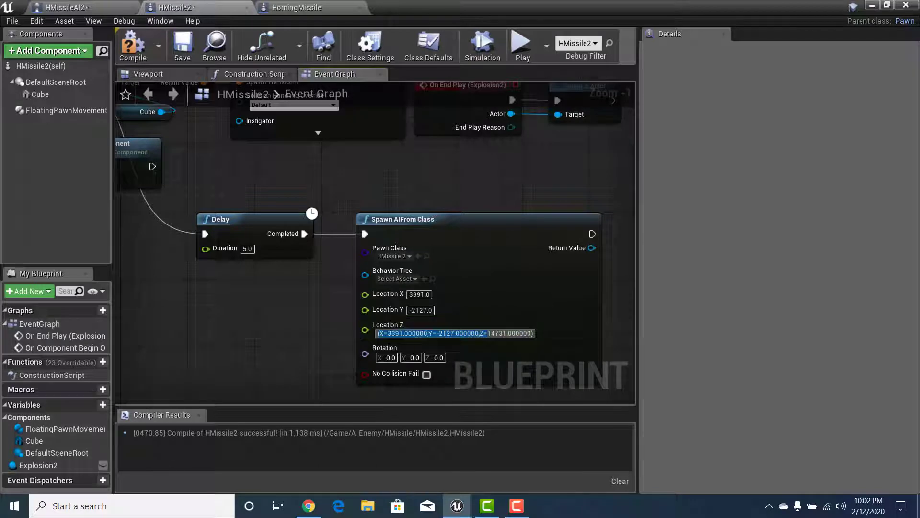
pyautogui.press('BackSpace')
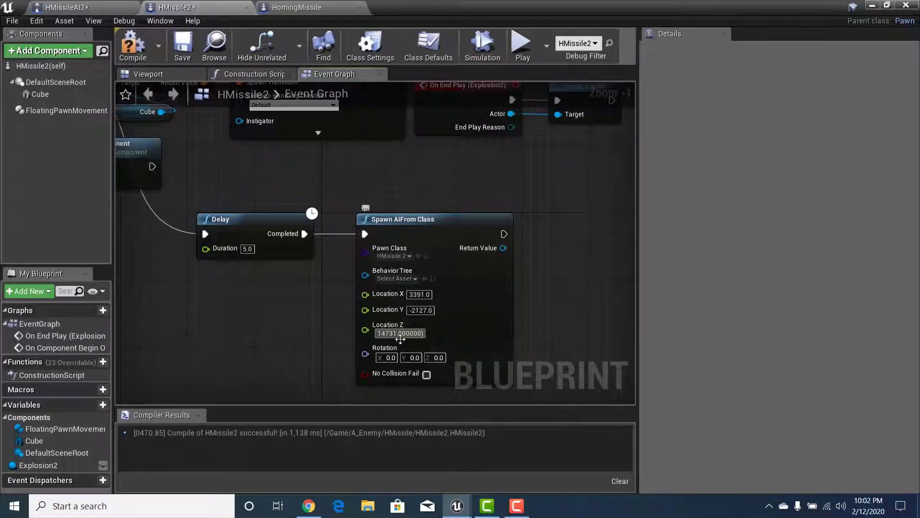
pyautogui.moveTo(398, 333); pyautogui.dragTo(428, 332)
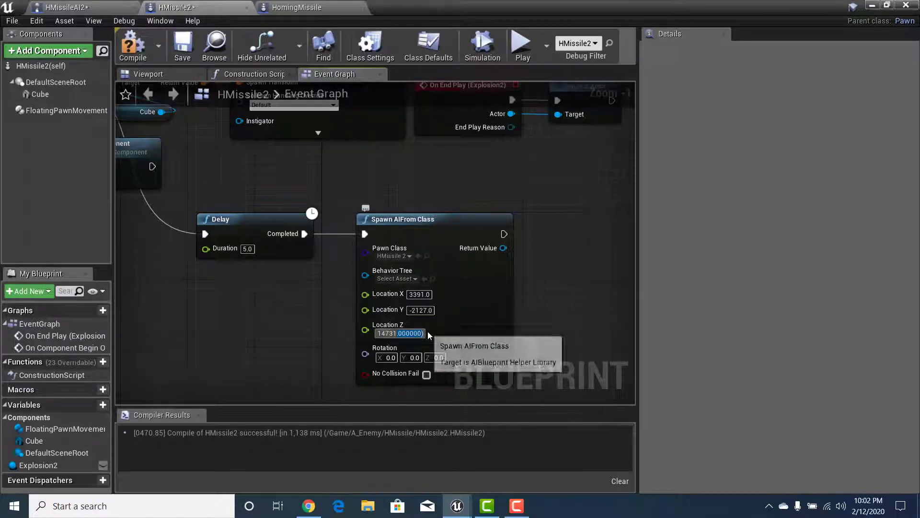
pyautogui.press('BackSpace')
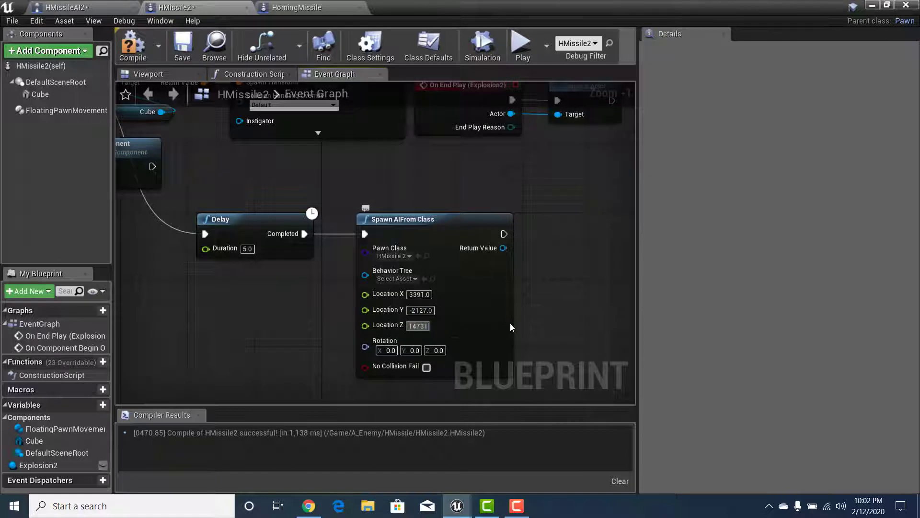
# Step: Commit the spawn node's Location Z value, and compile and save the HMissile2 blueprint
pyautogui.click(472, 312)
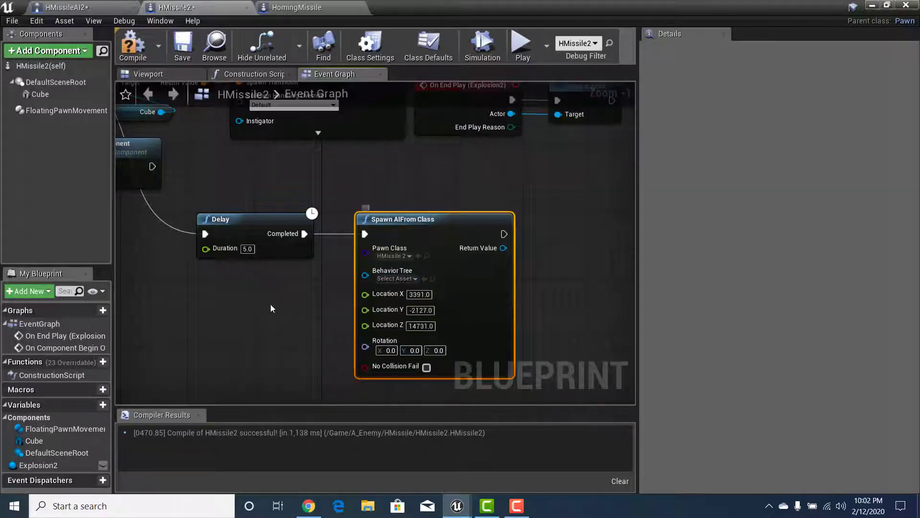
pyautogui.moveTo(271, 308); pyautogui.dragTo(329, 323, button='right')
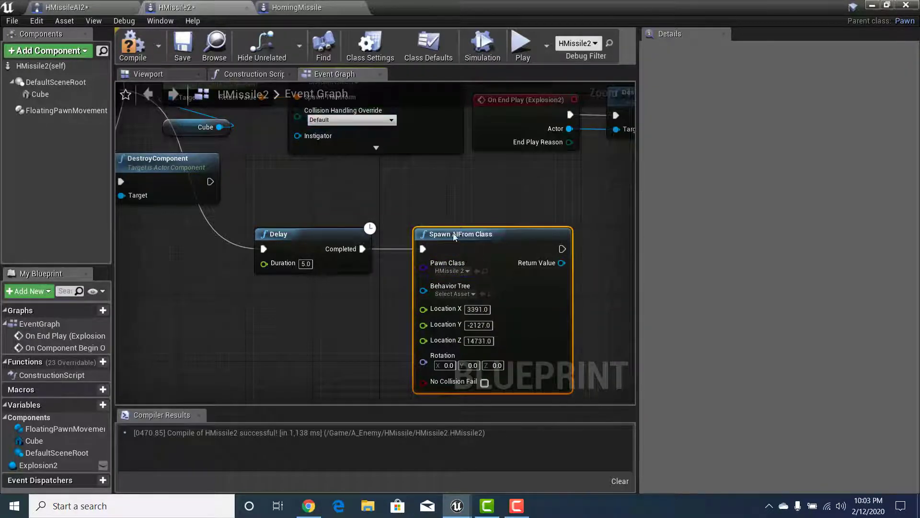
pyautogui.moveTo(253, 197); pyautogui.dragTo(281, 207, button='right')
pyautogui.scroll(-2, 307, 236)
pyautogui.moveTo(307, 237)
pyautogui.mouseDown(button='right')
pyautogui.moveTo(361, 291)
pyautogui.moveTo(310, 252)
pyautogui.mouseUp(button='right')
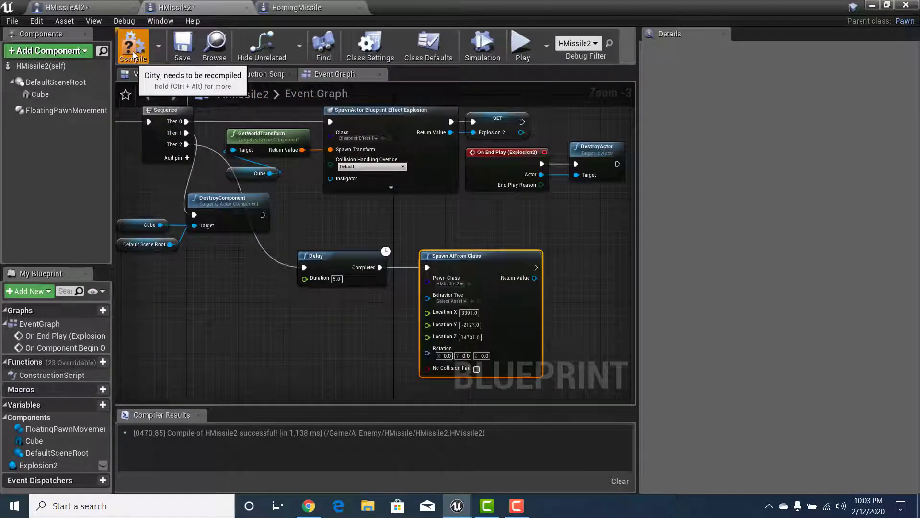
pyautogui.click(133, 50)
pyautogui.click(183, 46)
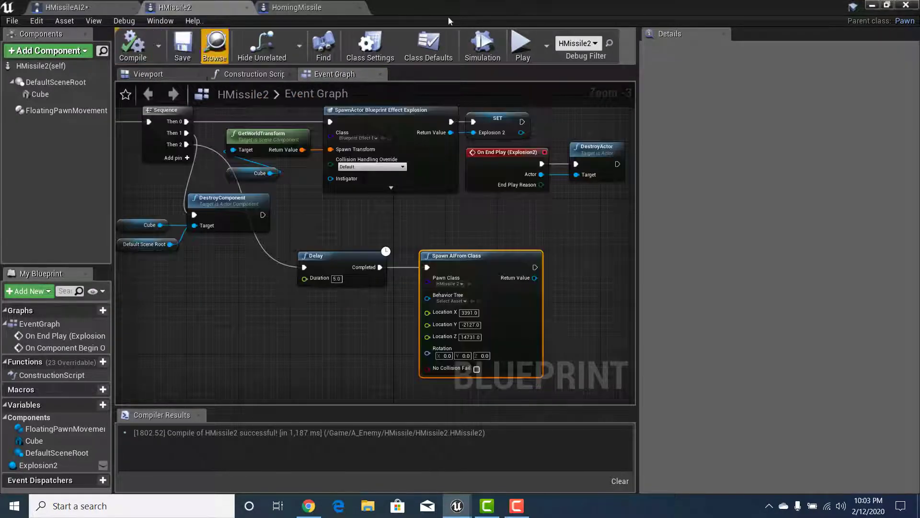
# Step: Return to the level and play-test the homing missile, approaching and retreating from its platform to check its chase, explosion and respawn
pyautogui.click(872, 6)
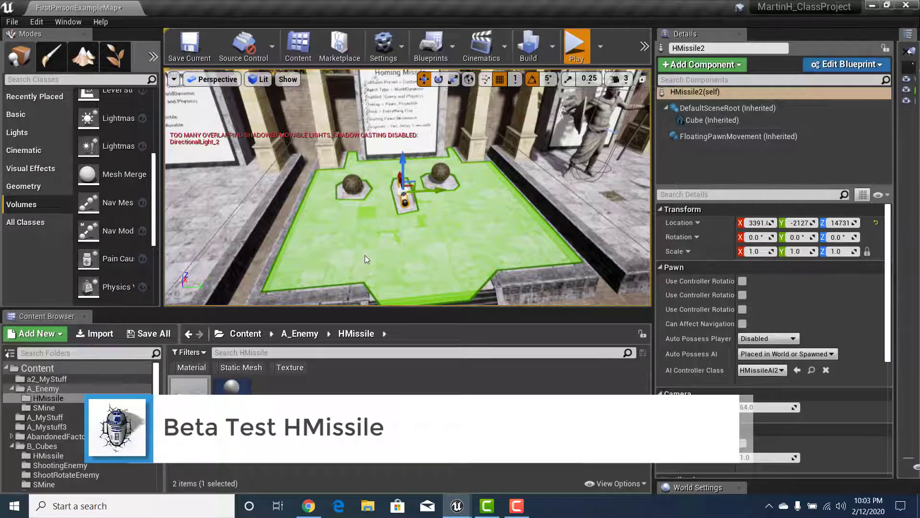
pyautogui.hotkey('alt', 'p')
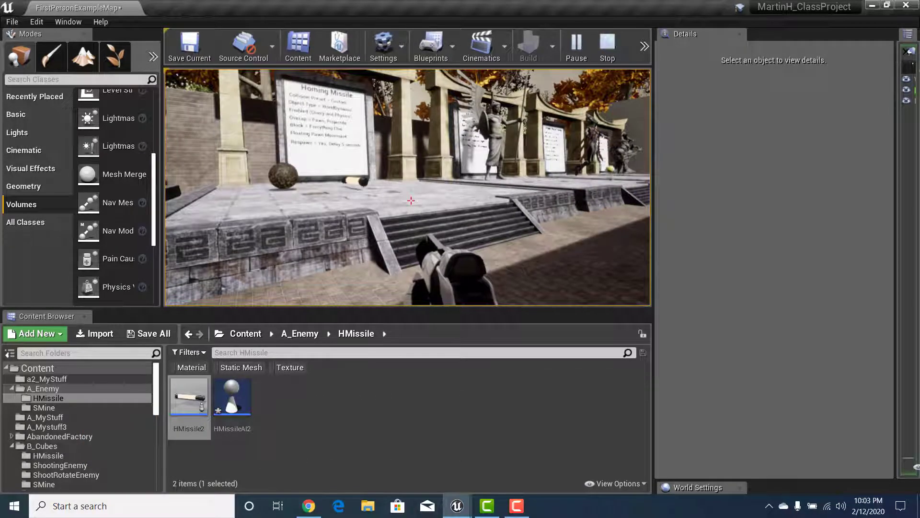
pyautogui.press('d')
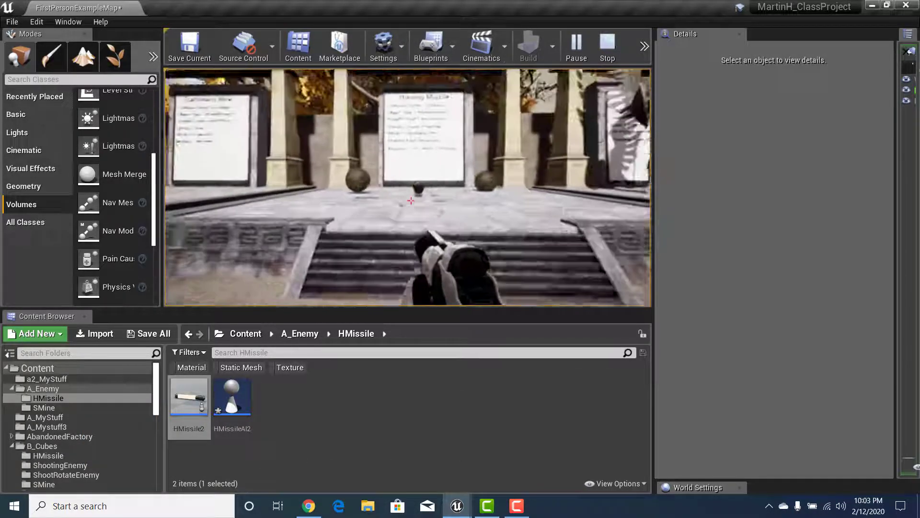
pyautogui.press('w')
pyautogui.press('s')
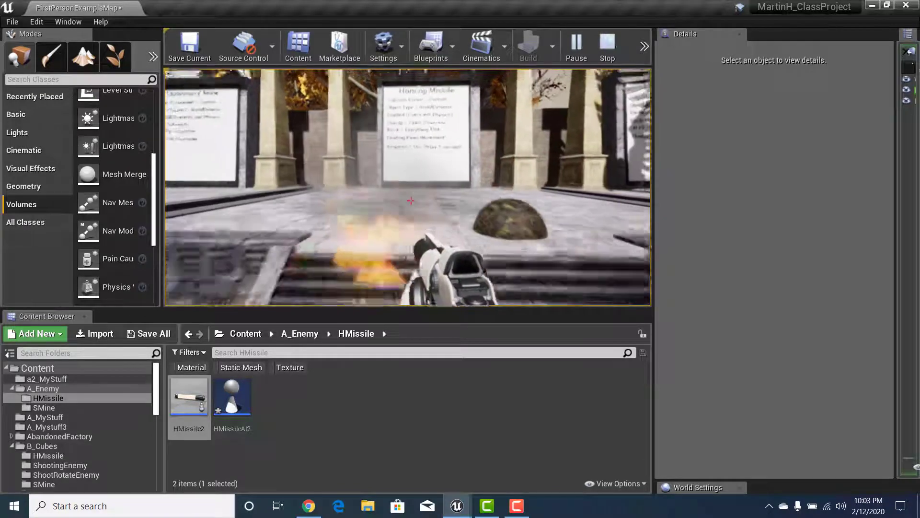
pyautogui.press('w')
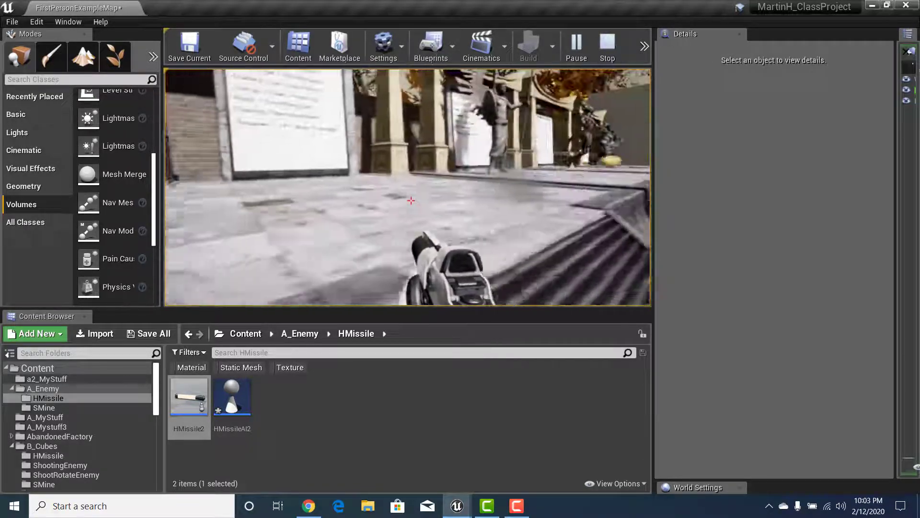
pyautogui.press('s')
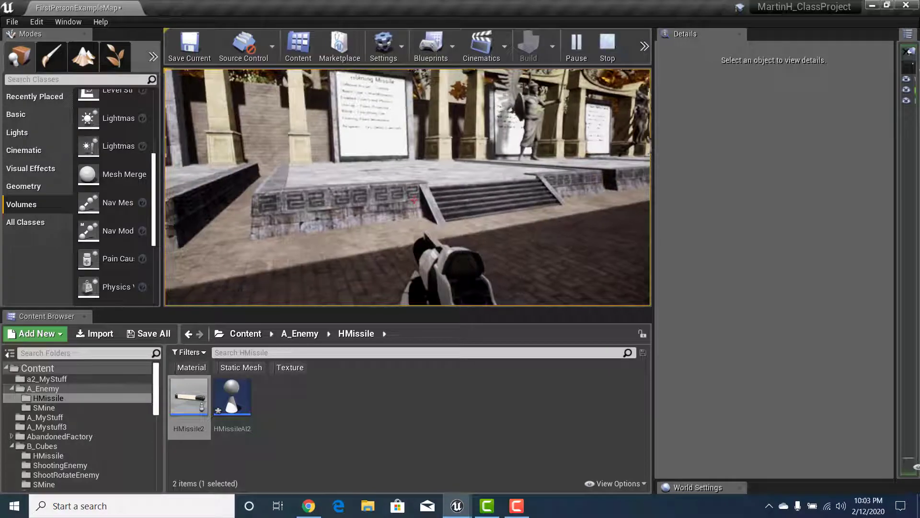
pyautogui.press('d')
pyautogui.press('w')
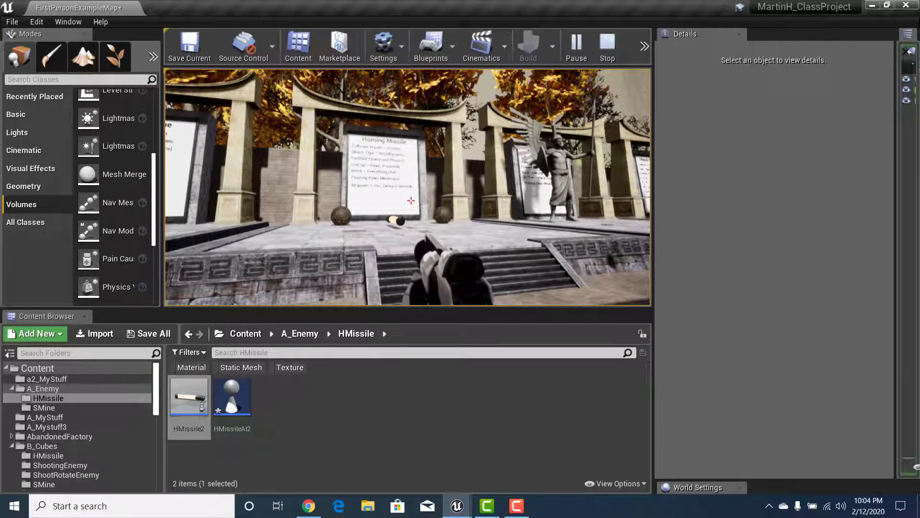
pyautogui.press('s')
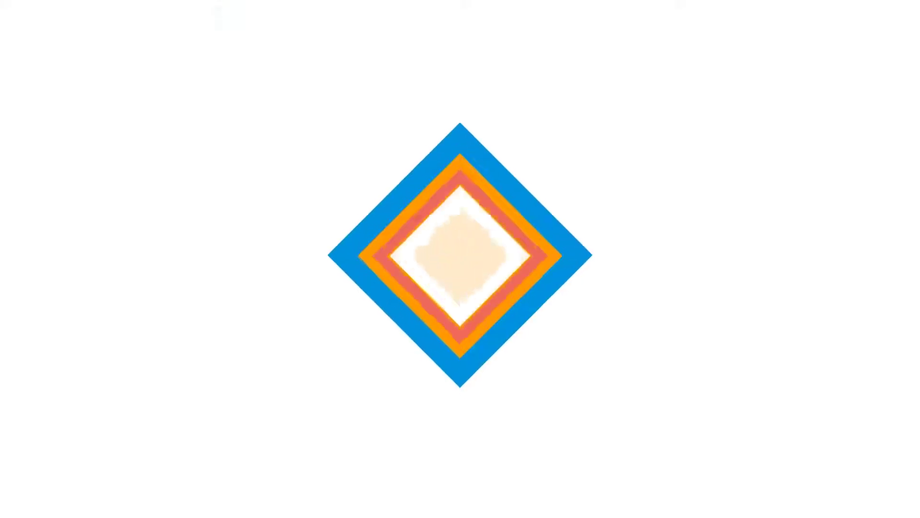